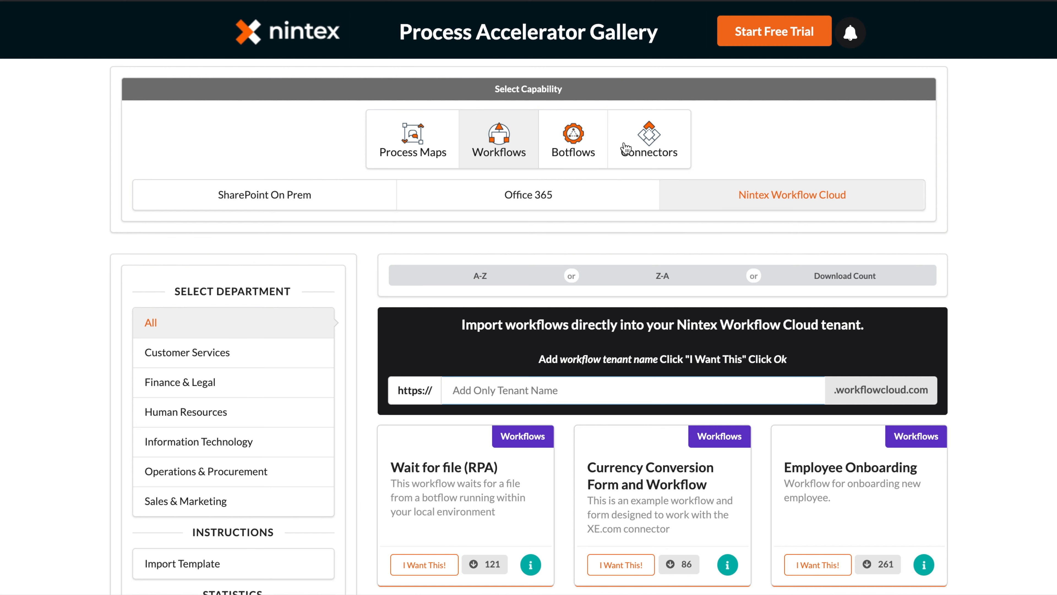
# Step: Enter the tenant name and send the Vendor Onboarding workflow to the tenant via Direct Import
pyautogui.scroll(-2, 900, 212)
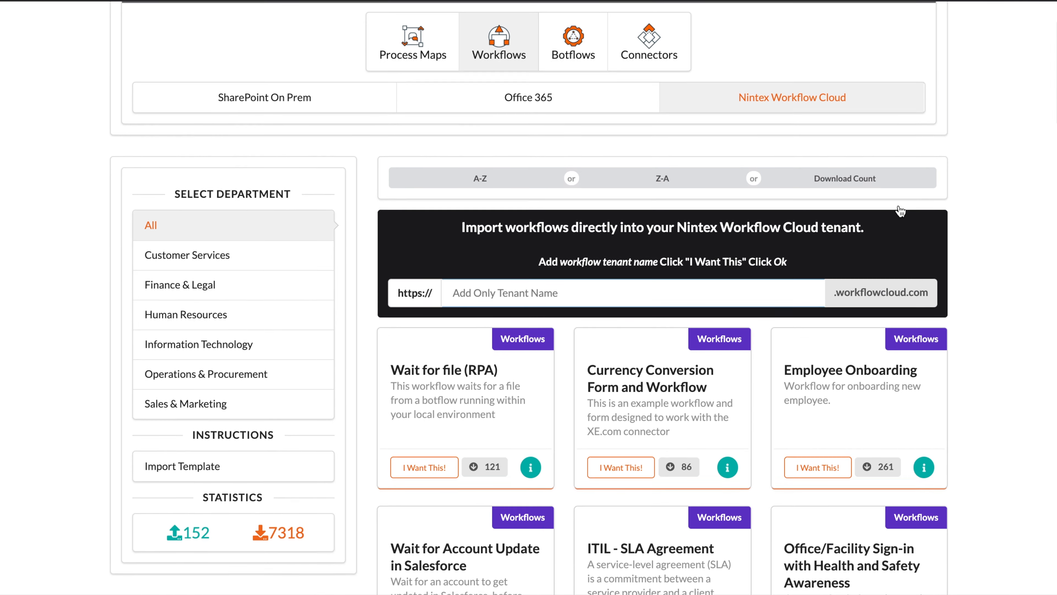
pyautogui.write('ntx-successops')
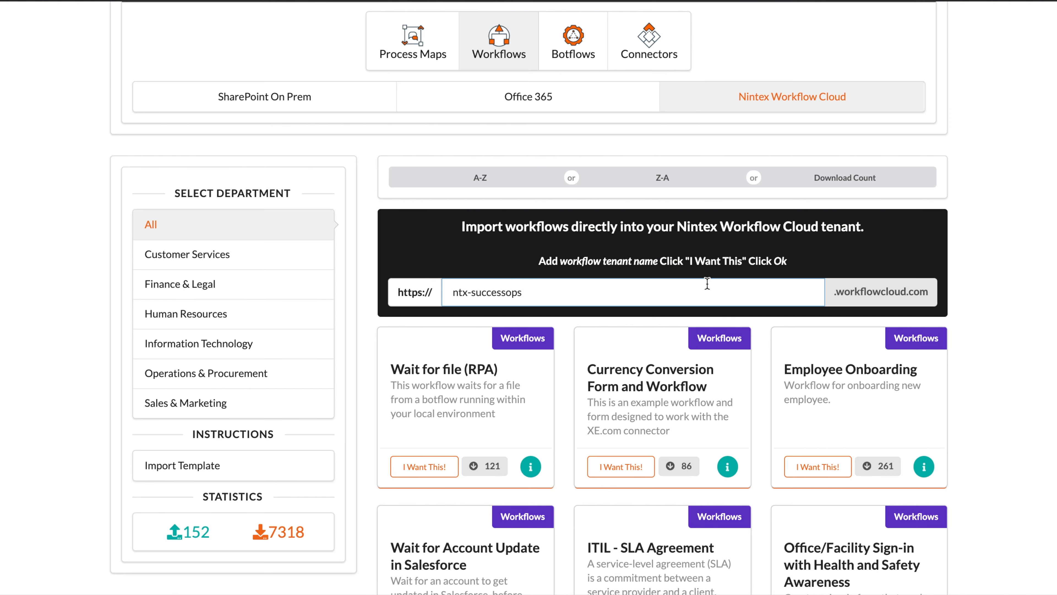
pyautogui.scroll(-5, 1016, 297)
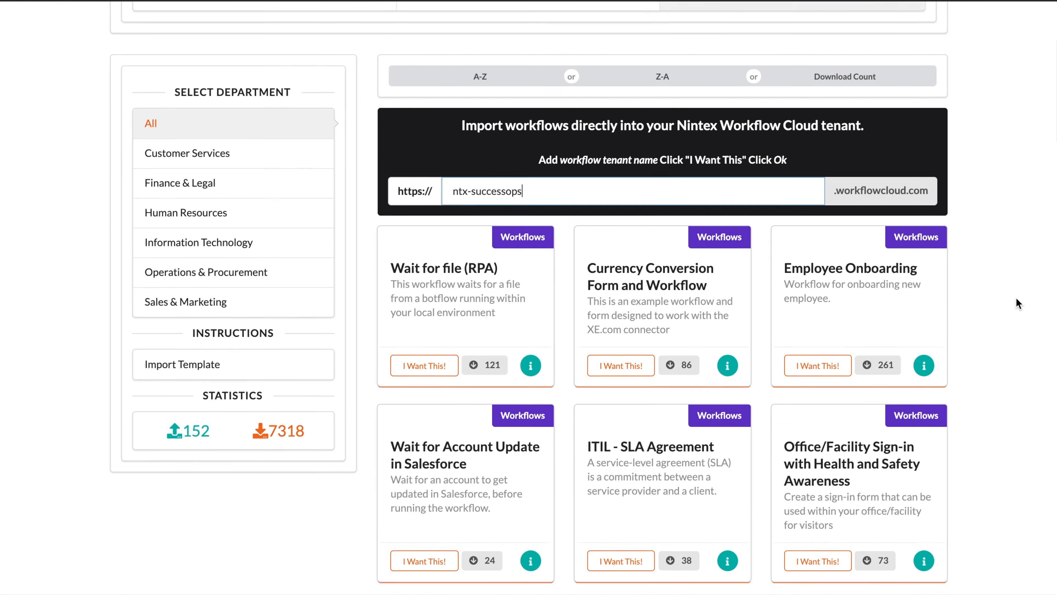
pyautogui.scroll(-10, 1017, 299)
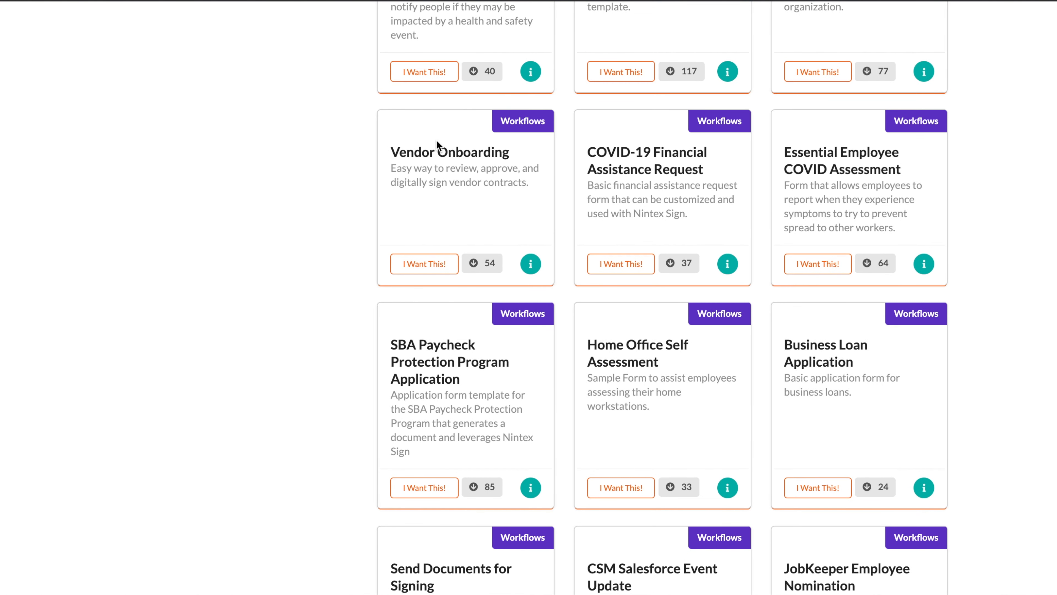
pyautogui.click(424, 267)
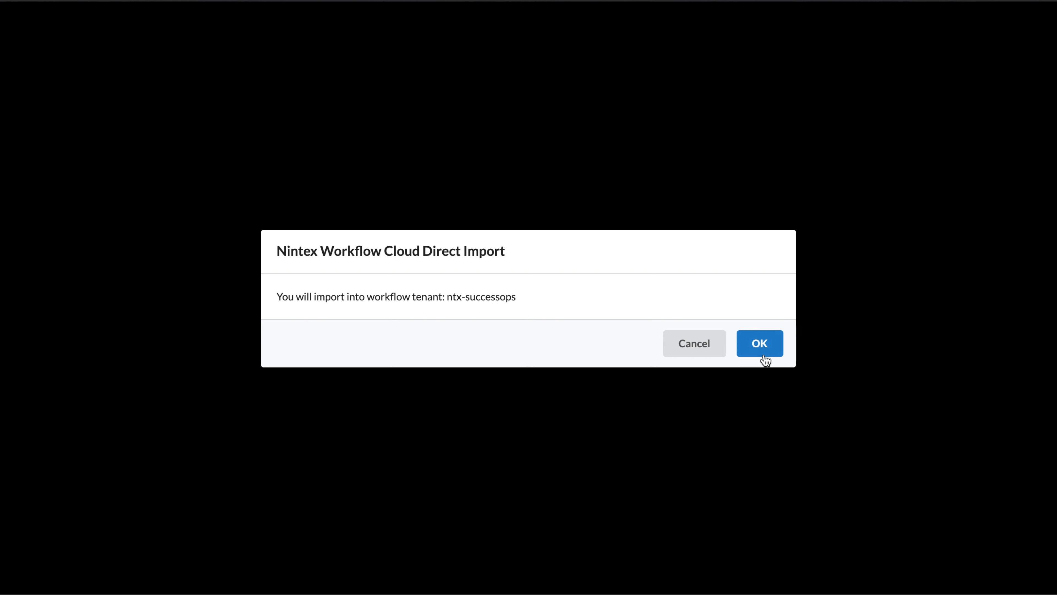
pyautogui.click(765, 342)
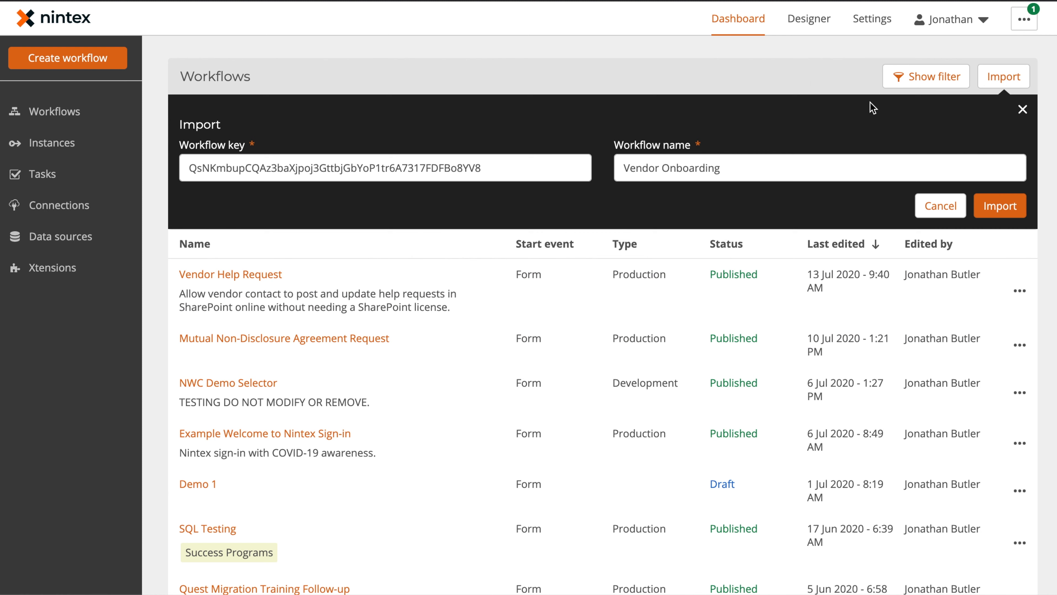
# Step: Import Vendor Onboarding into Workflow Cloud as a Draft workflow
pyautogui.click(1013, 195)
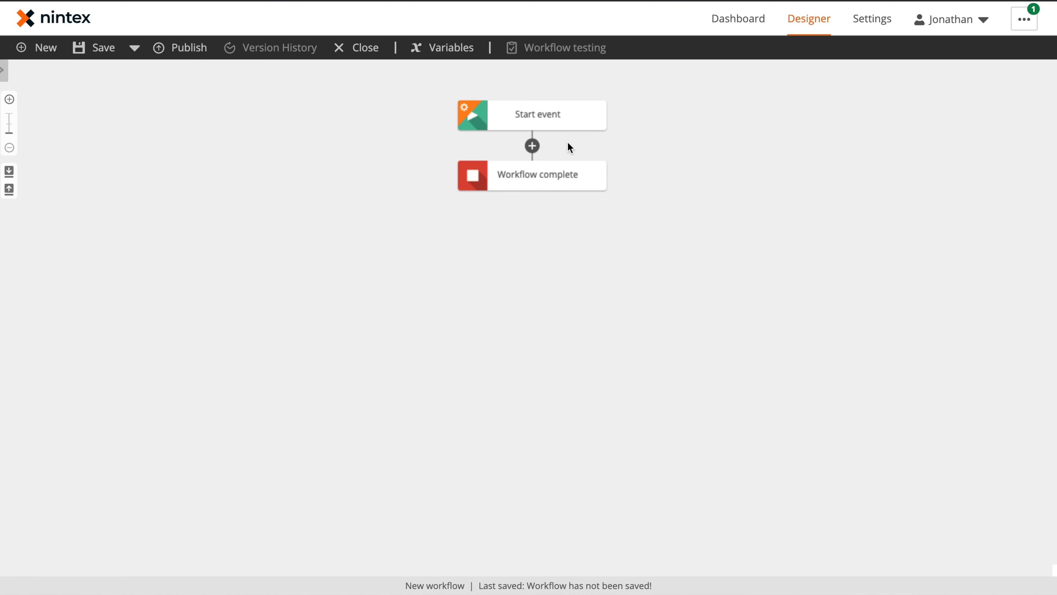
# Step: Set the start event to Box with event Box - New file, and begin adding a new Box connection
pyautogui.click(531, 123)
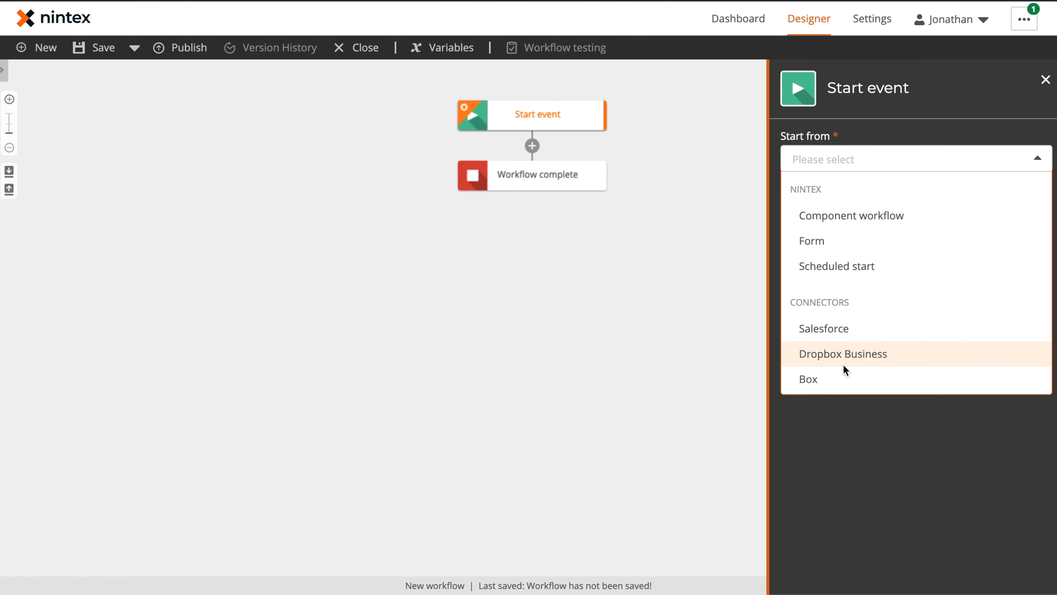
pyautogui.click(835, 381)
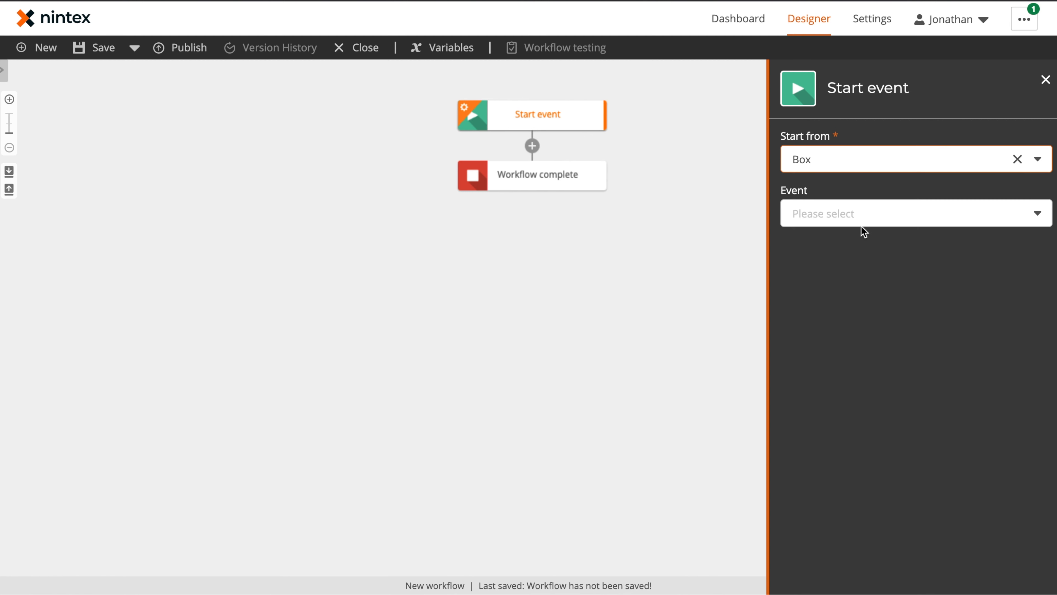
pyautogui.click(861, 216)
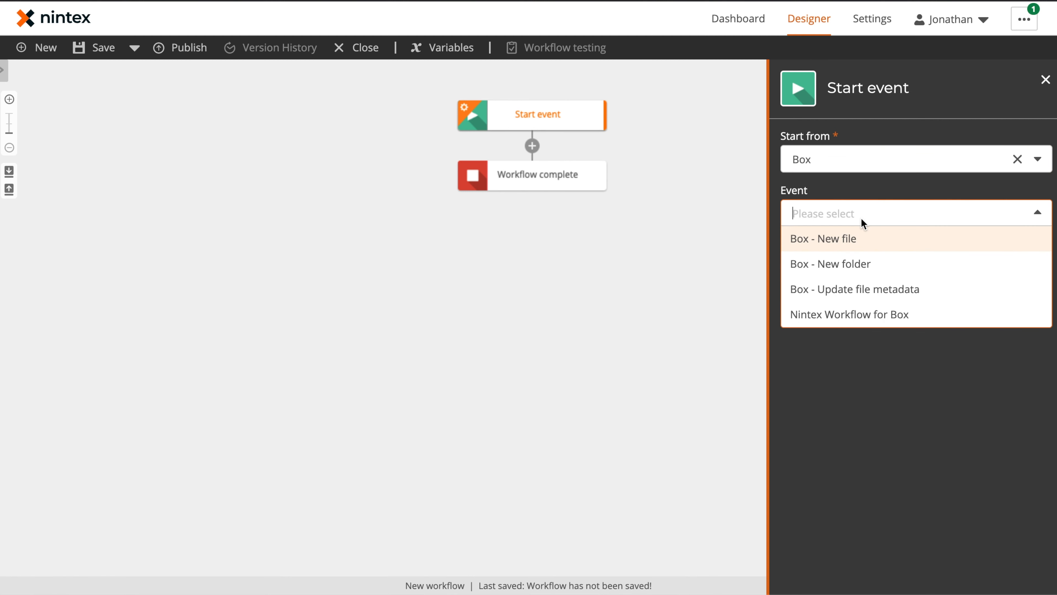
pyautogui.click(860, 239)
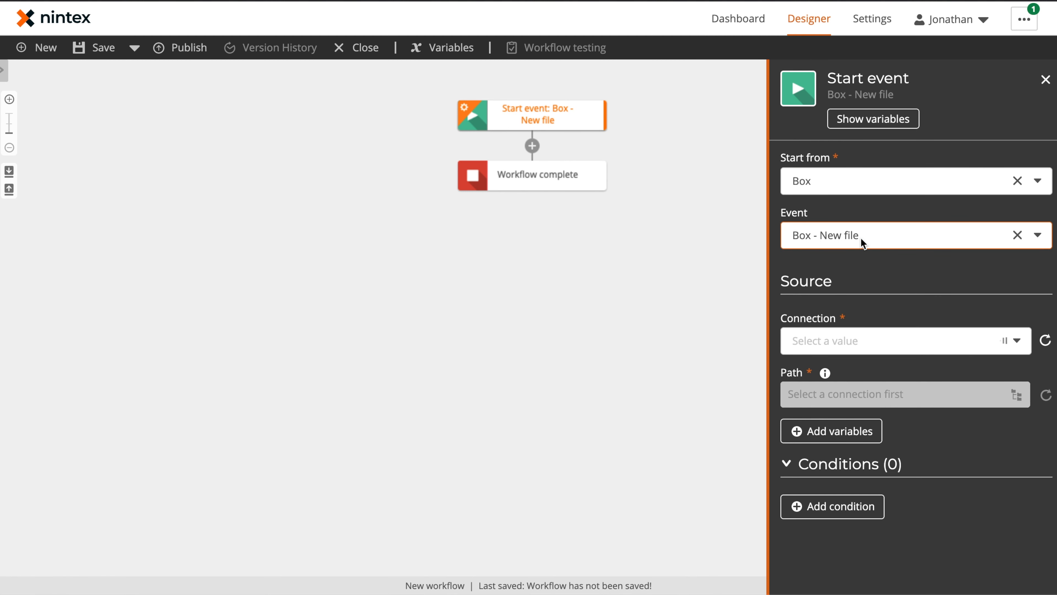
pyautogui.click(875, 344)
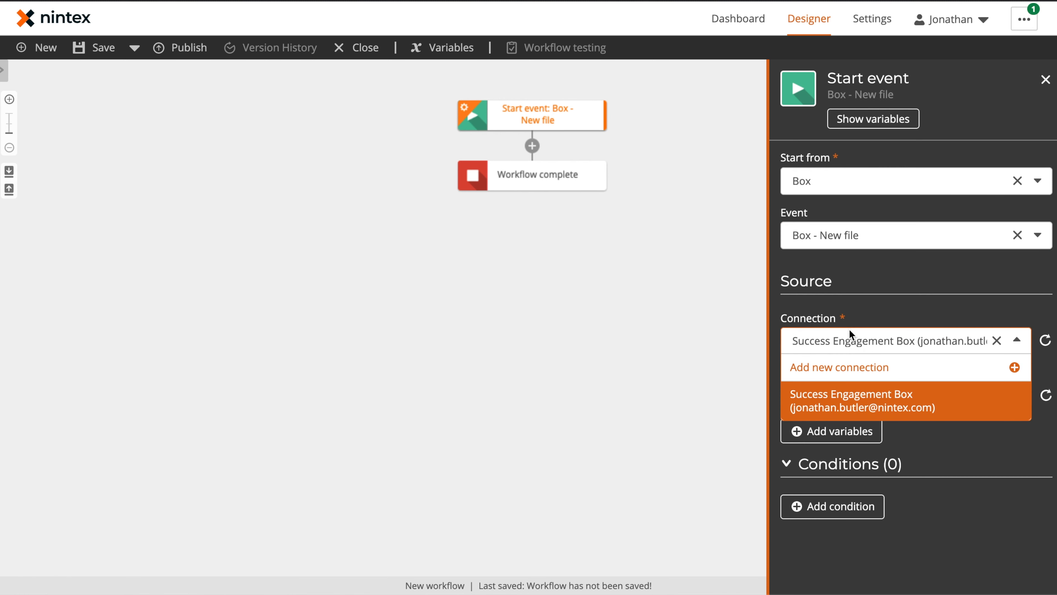
pyautogui.click(833, 367)
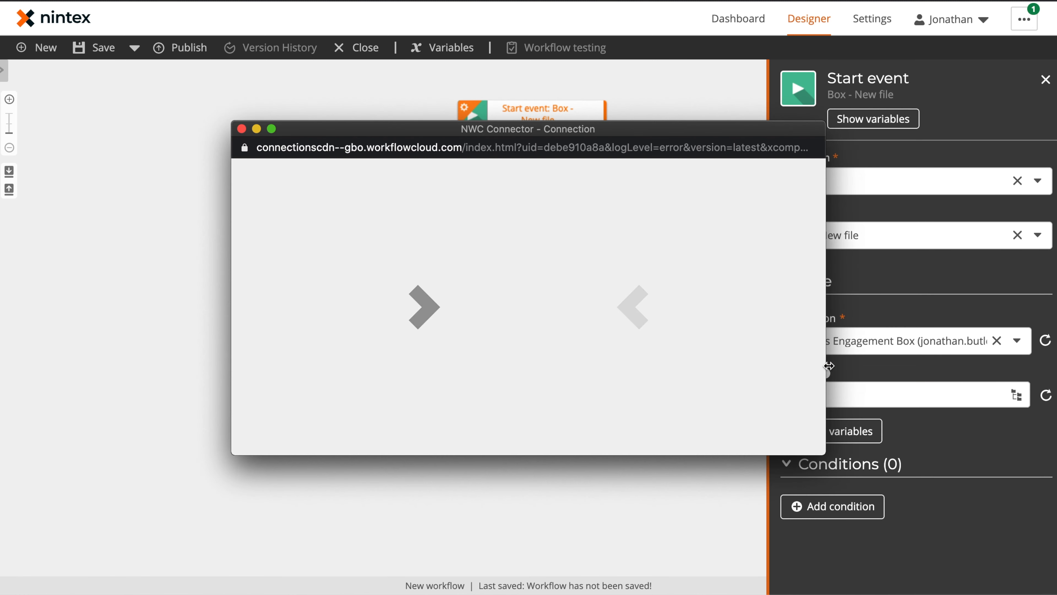
# Step: Abandon the failed new Box connection and set the trigger's Path to /Contracts
pyautogui.click(368, 229)
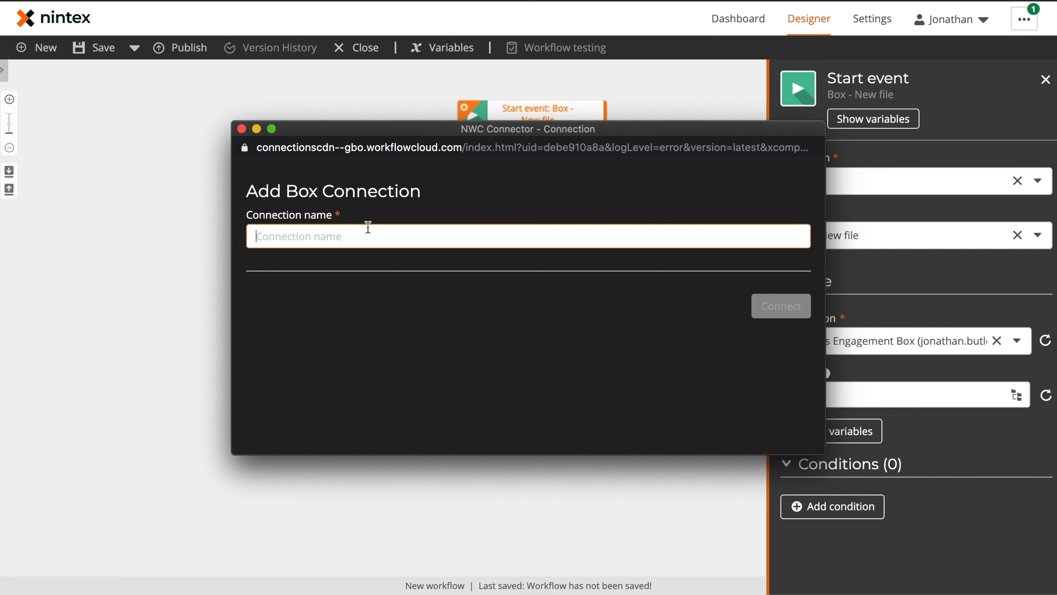
pyautogui.write('Example Box Connectio')
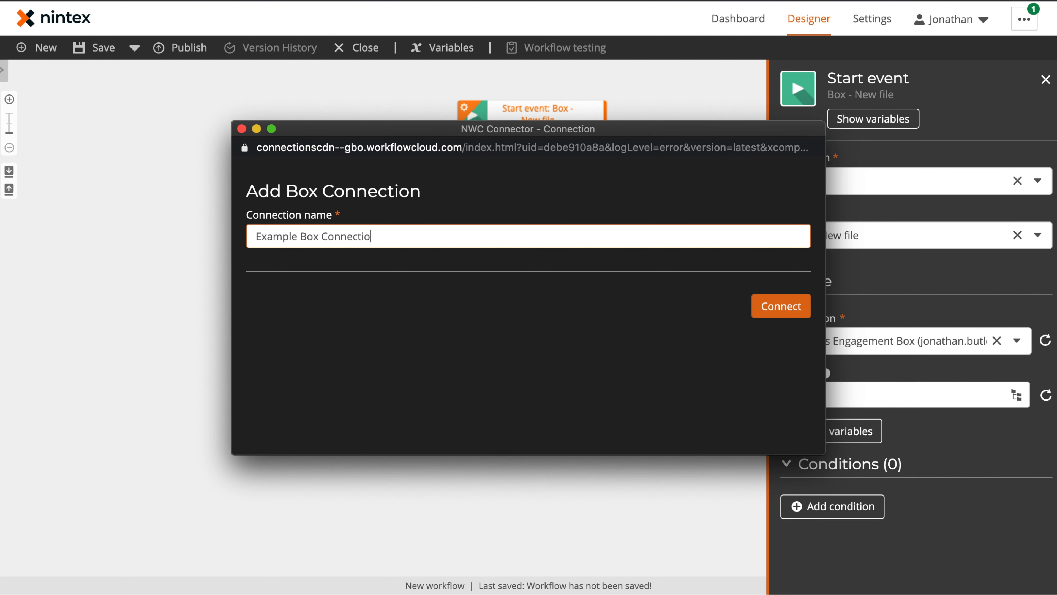
pyautogui.click(783, 306)
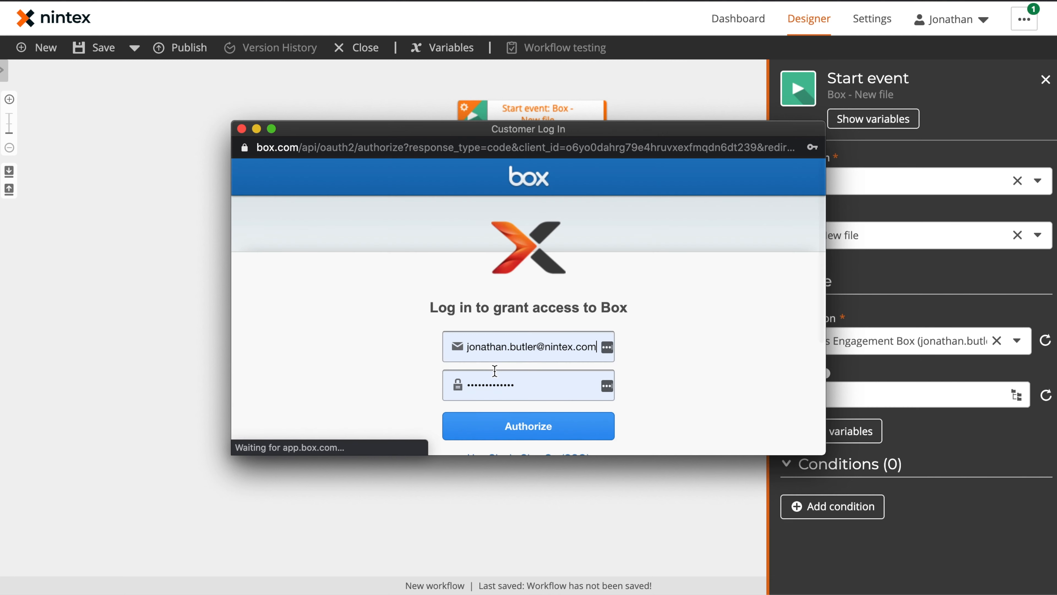
pyautogui.click(242, 129)
pyautogui.click(673, 386)
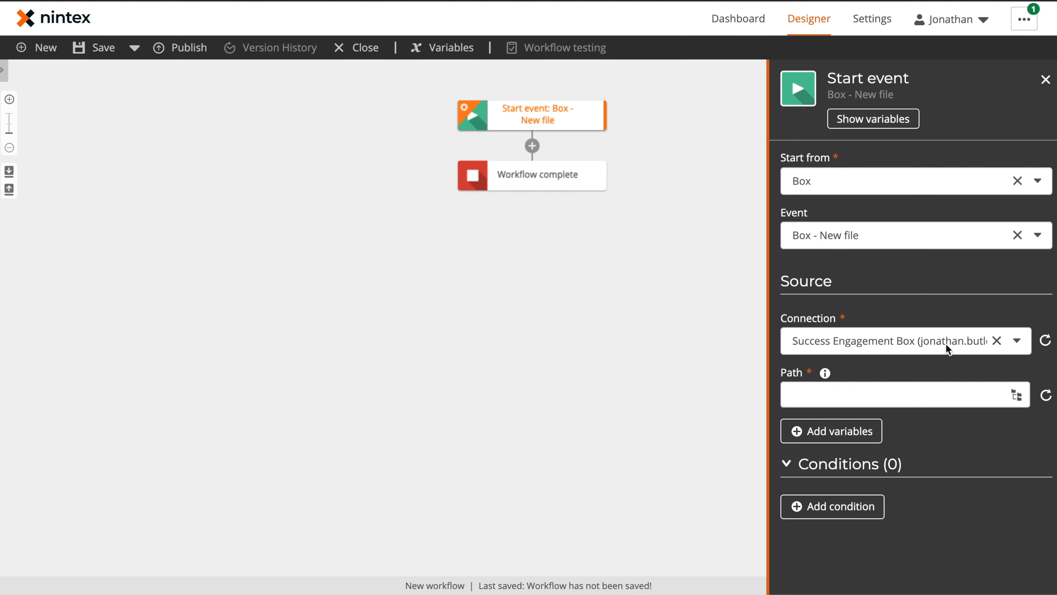
pyautogui.click(879, 394)
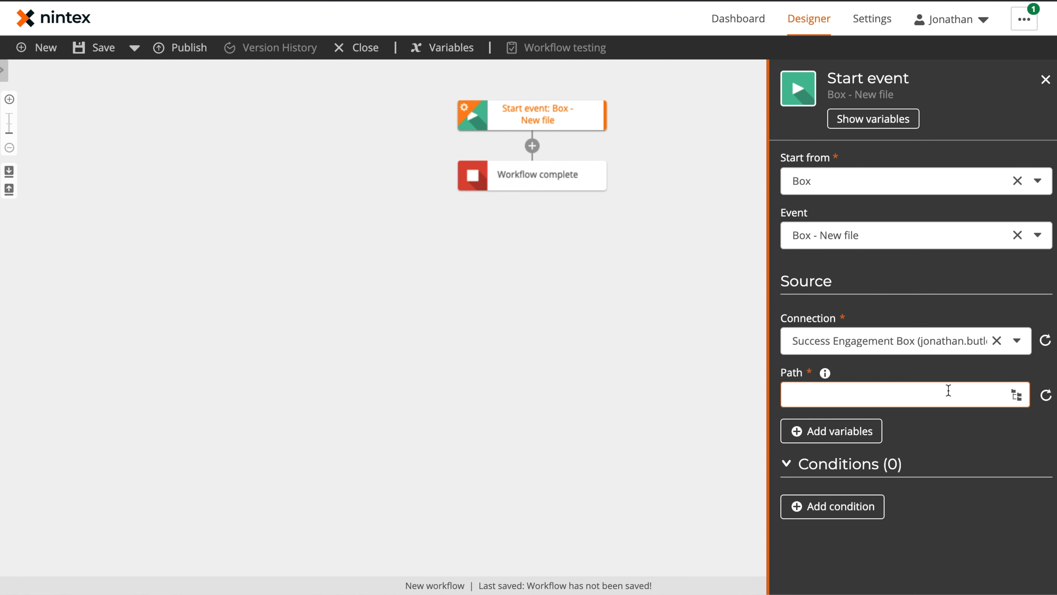
pyautogui.write('/Contracts')
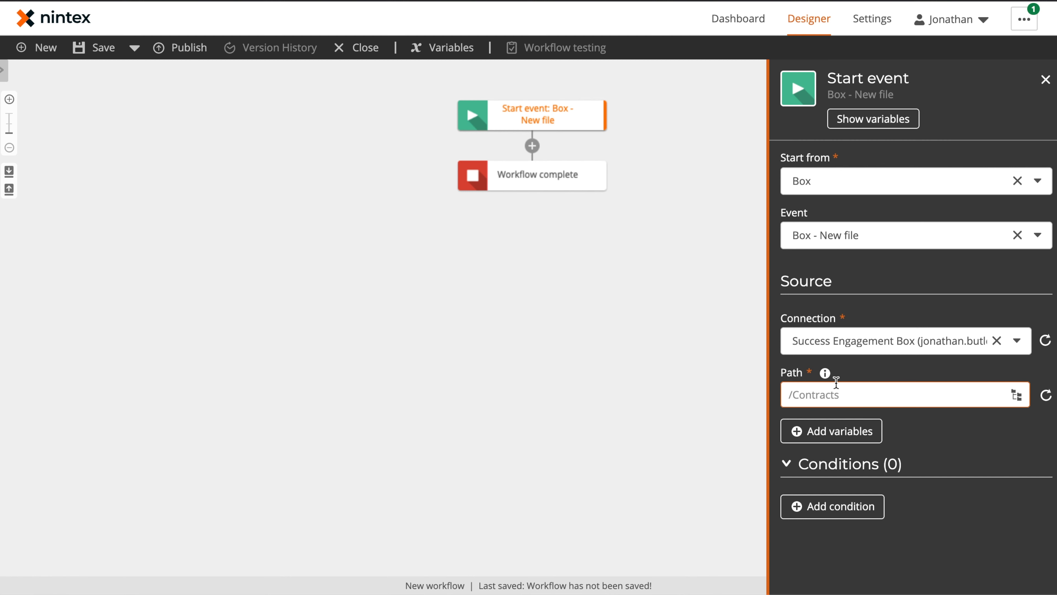
pyautogui.click(230, 216)
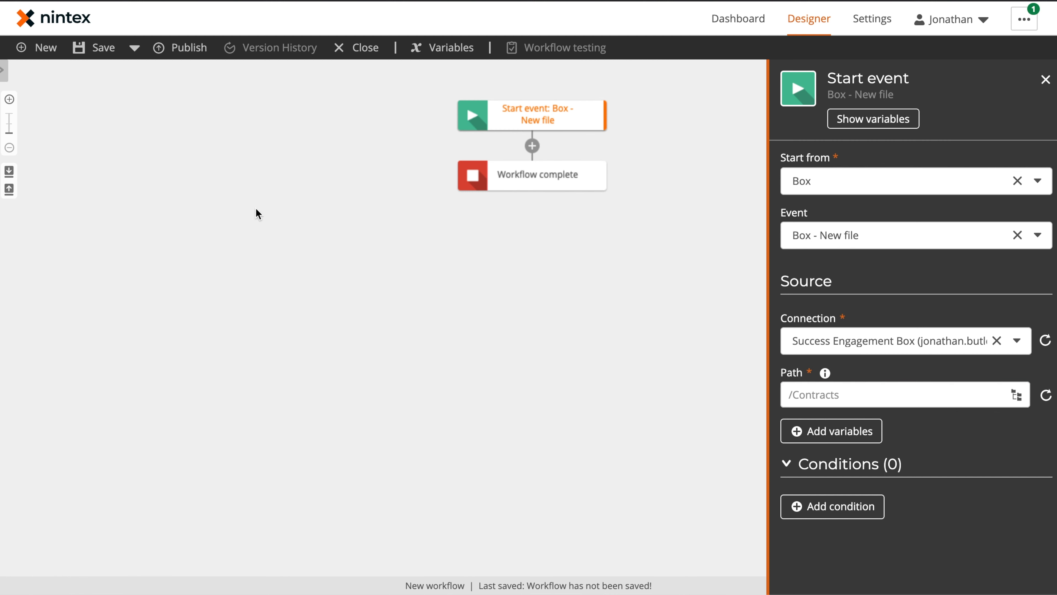
# Step: Add an Action Set directly below the Box start event
pyautogui.click(3, 70)
pyautogui.click(71, 83)
pyautogui.write('acti')
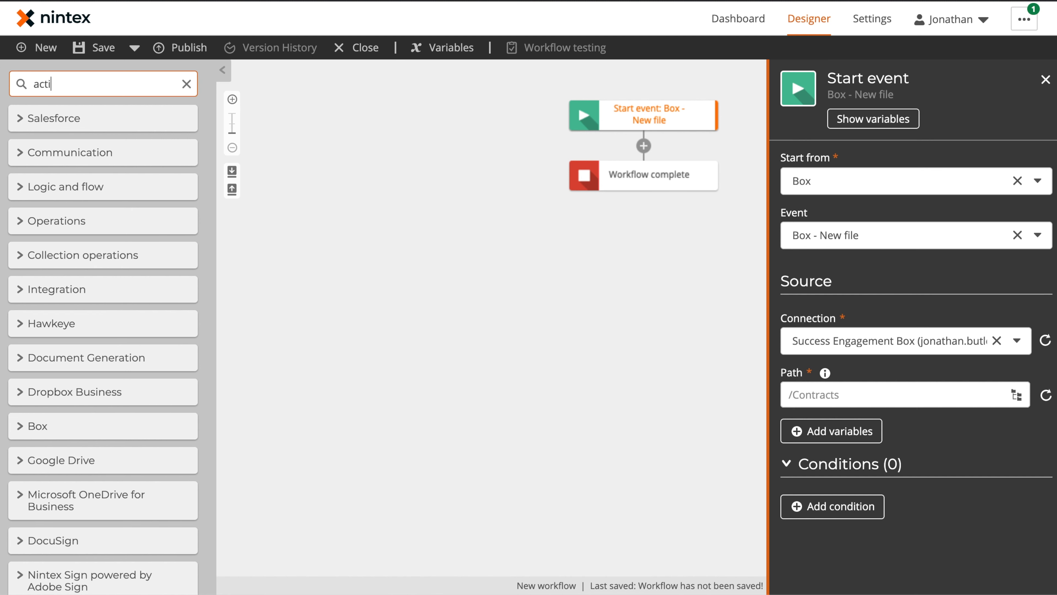
pyautogui.write('on')
pyautogui.moveTo(100, 113); pyautogui.dragTo(667, 154)
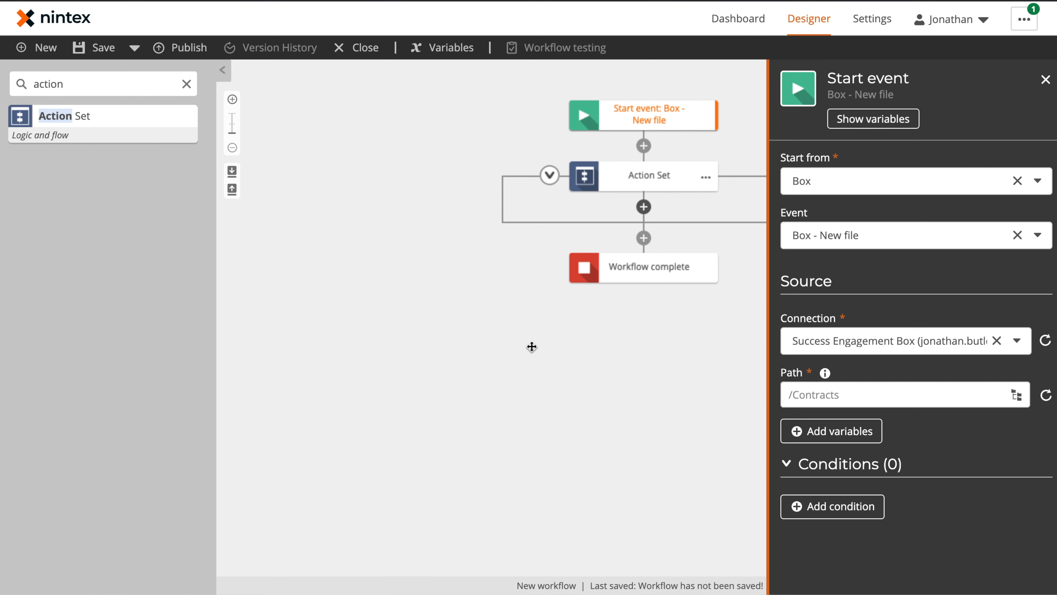
pyautogui.click(565, 347)
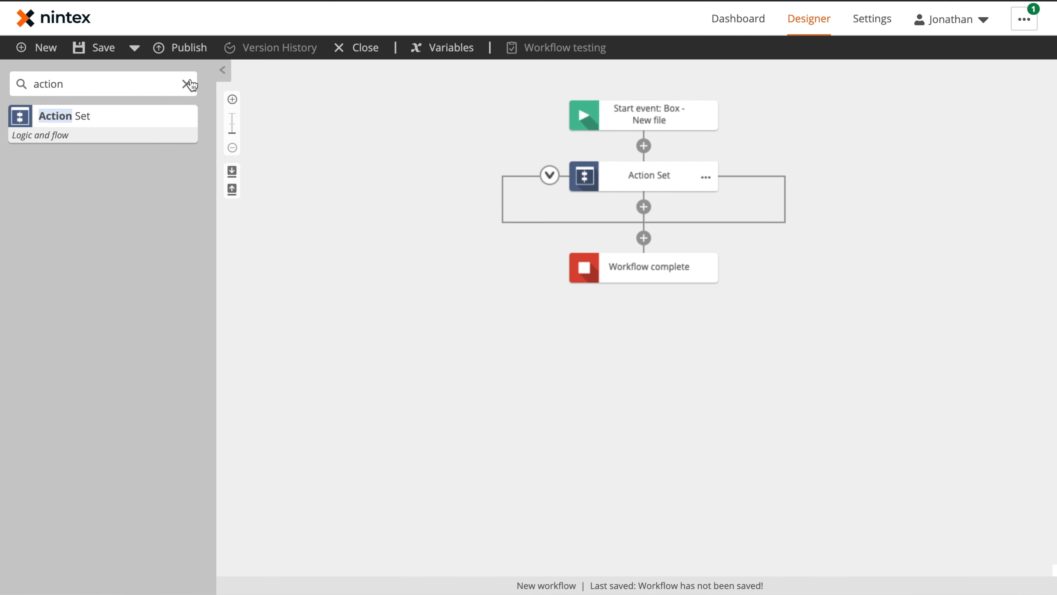
# Step: Rename the action set to 'Retrieve Contact Information'
pyautogui.click(706, 177)
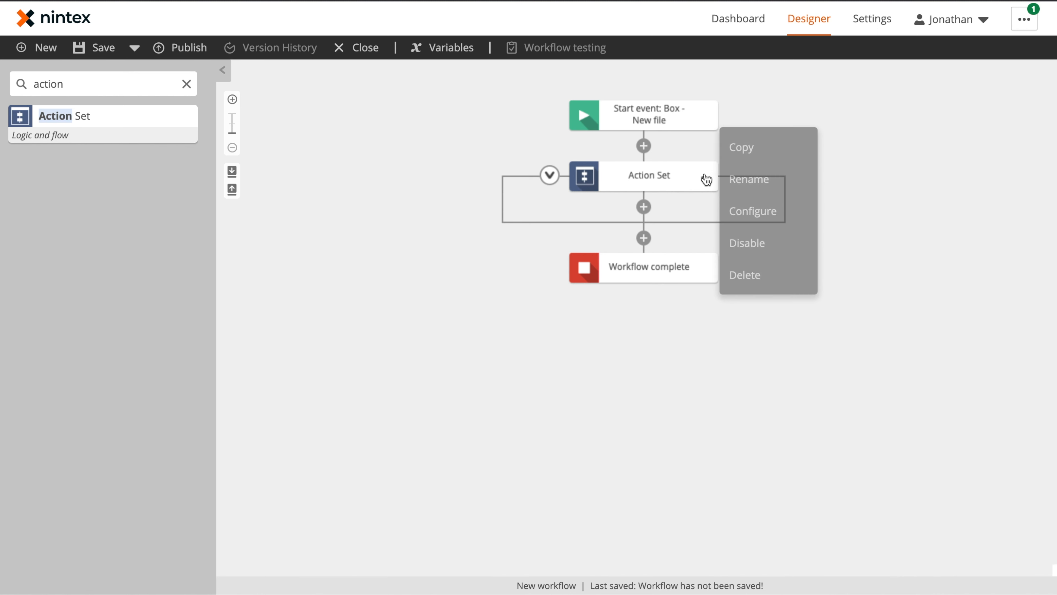
pyautogui.click(749, 179)
pyautogui.write('Retrieve Contact Information')
pyautogui.press('Return')
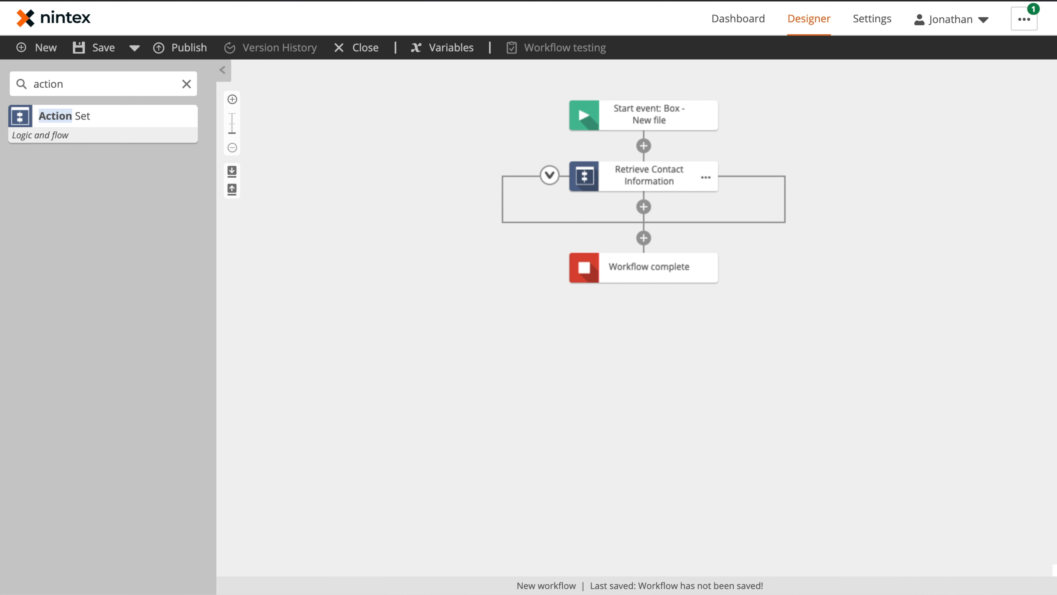
# Step: Add a Salesforce Query record action inside Retrieve Contact Information
pyautogui.click(186, 84)
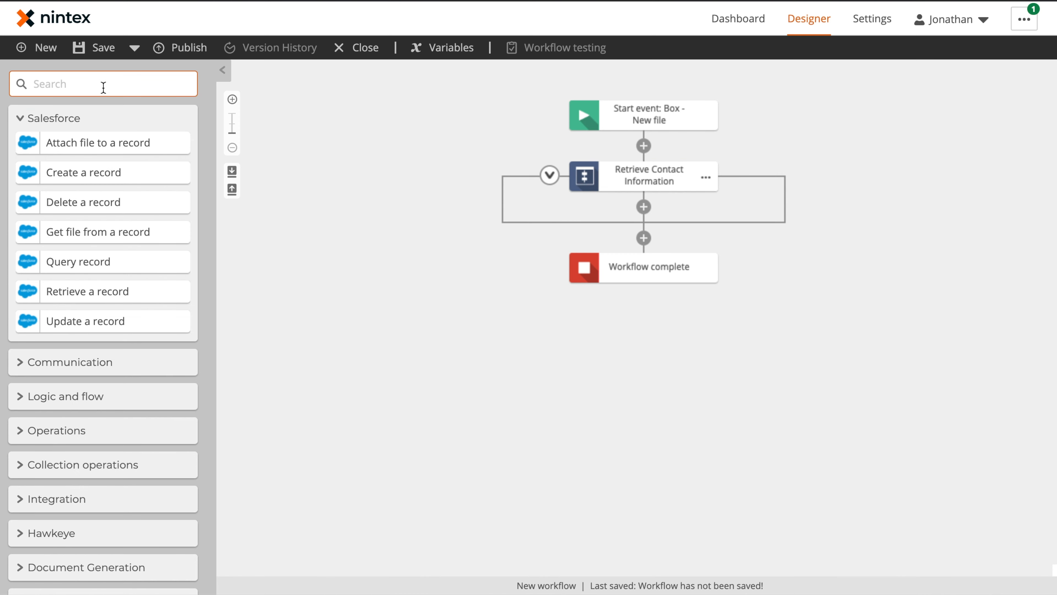
pyautogui.click(478, 274)
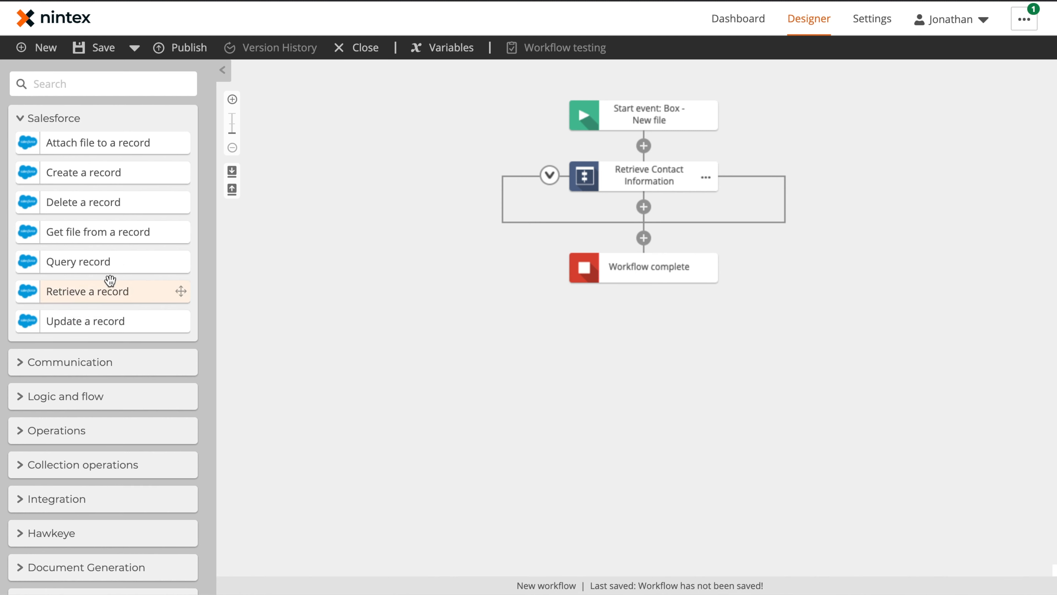
pyautogui.moveTo(57, 267); pyautogui.dragTo(651, 202)
pyautogui.click(656, 238)
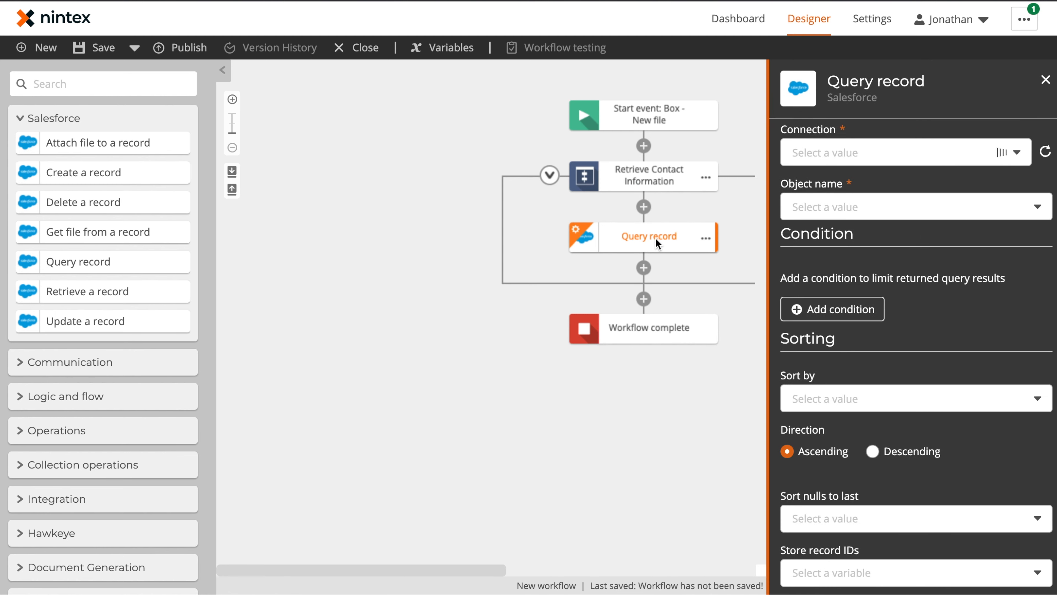
# Step: Set the Query record object to Contact and start adding a filter condition
pyautogui.click(927, 202)
pyautogui.write('co')
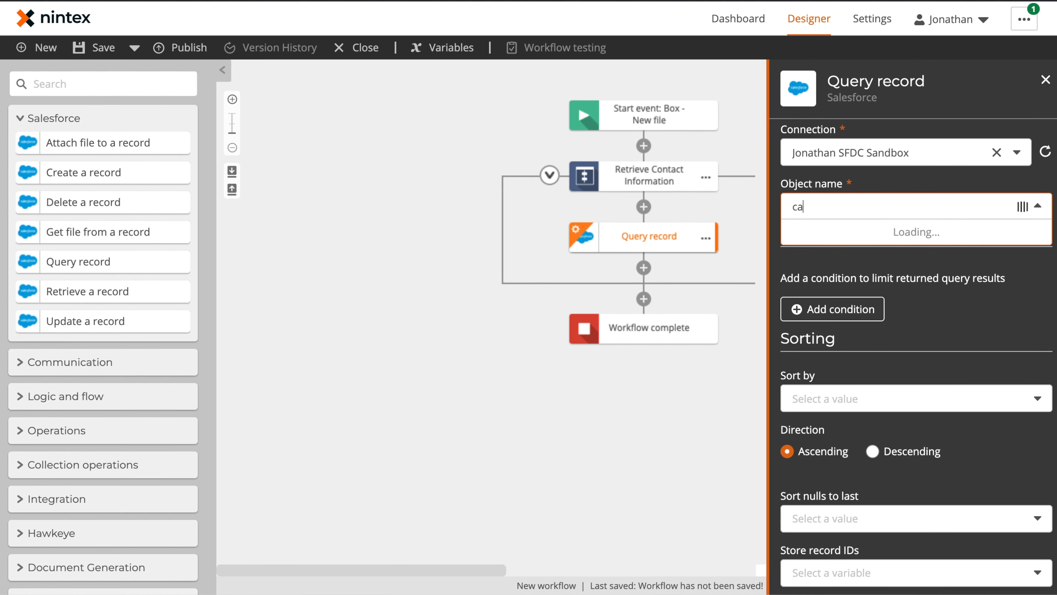
pyautogui.write('ntact')
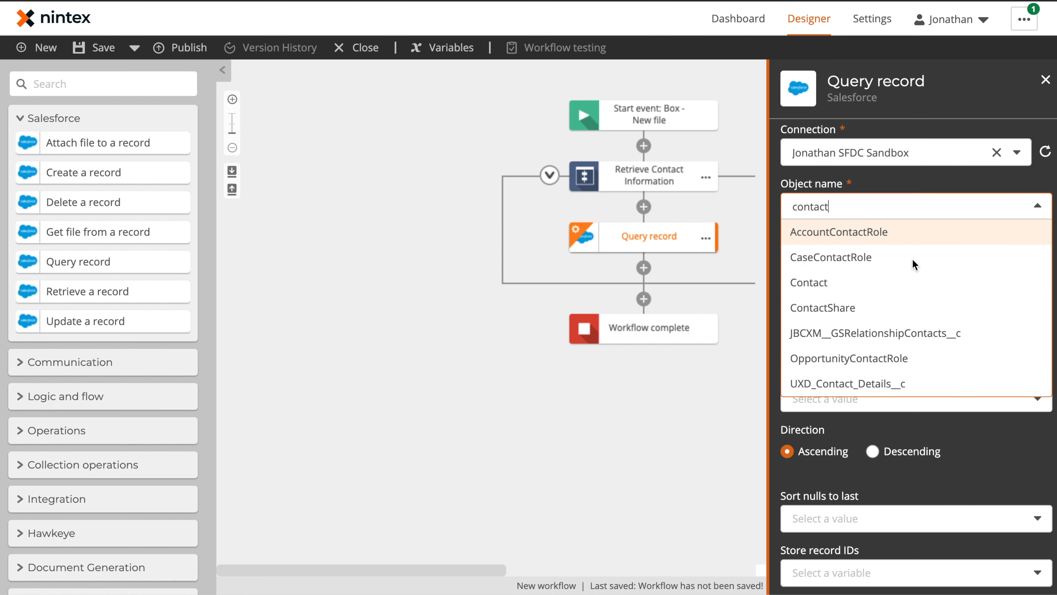
pyautogui.click(911, 288)
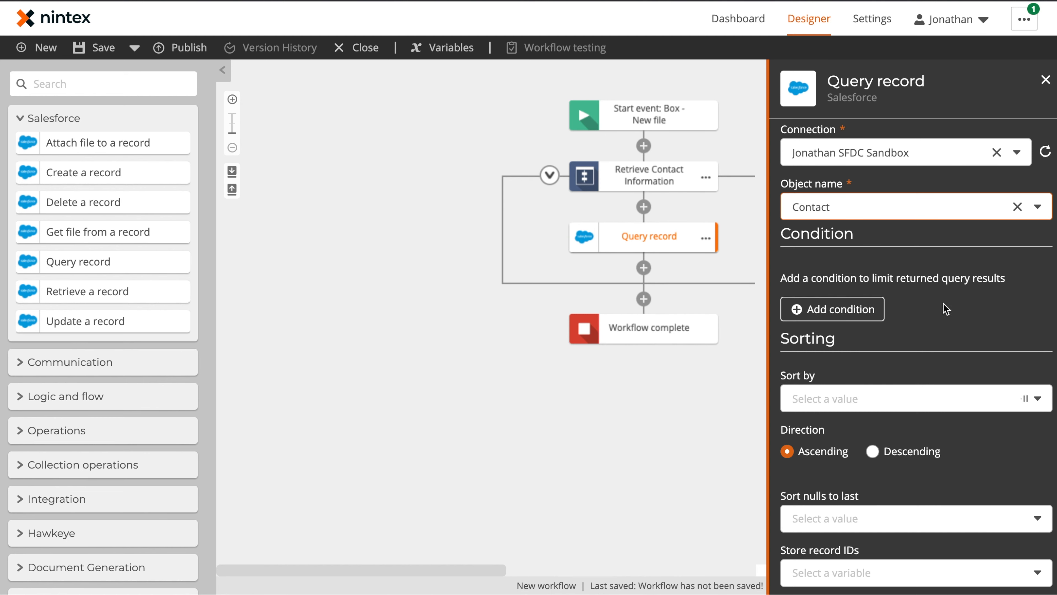
pyautogui.click(818, 309)
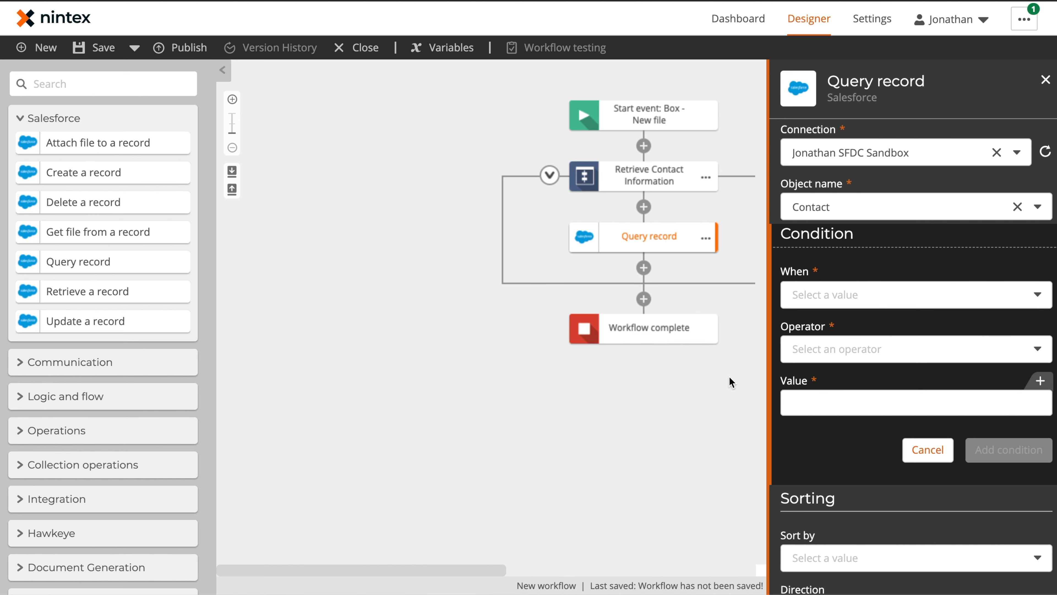
pyautogui.click(723, 387)
pyautogui.click(651, 118)
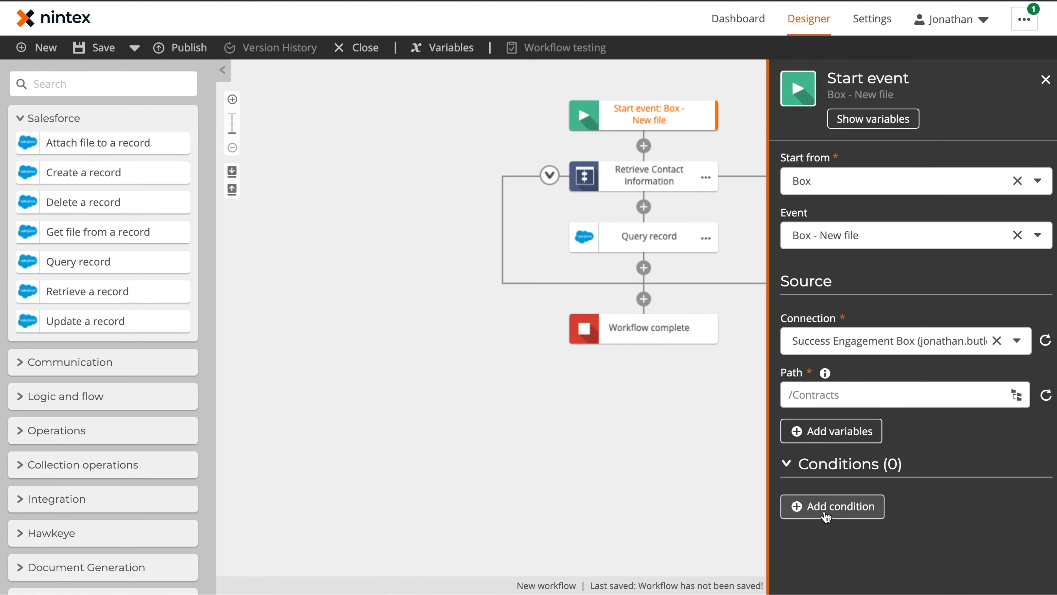
# Step: Add start-event variables Name, File ID, Path, File, and Created by (email)
pyautogui.click(824, 436)
pyautogui.scroll(-1, 861, 510)
pyautogui.scroll(1, 862, 511)
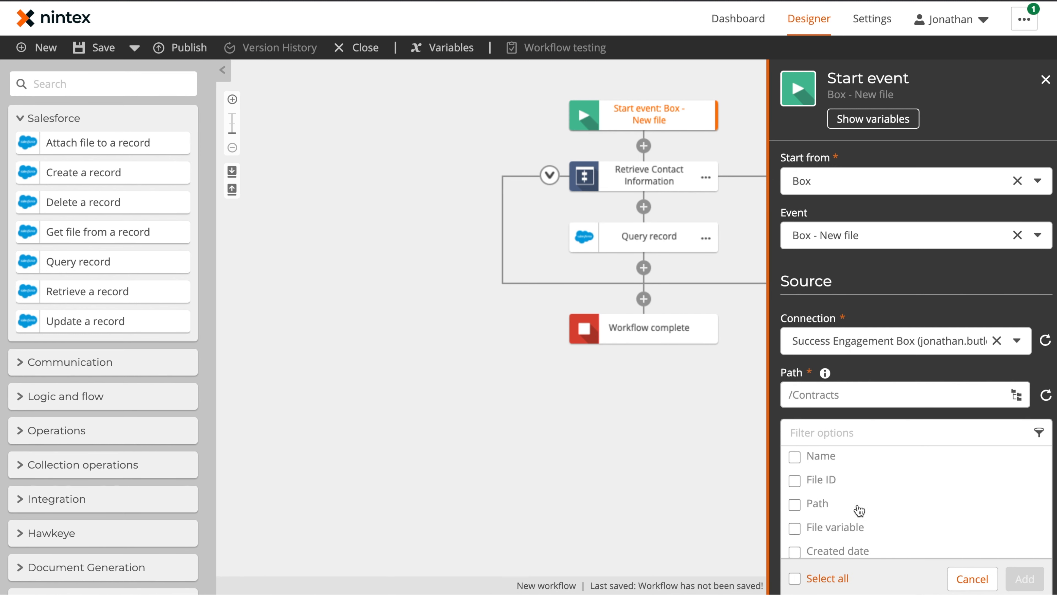
pyautogui.click(832, 460)
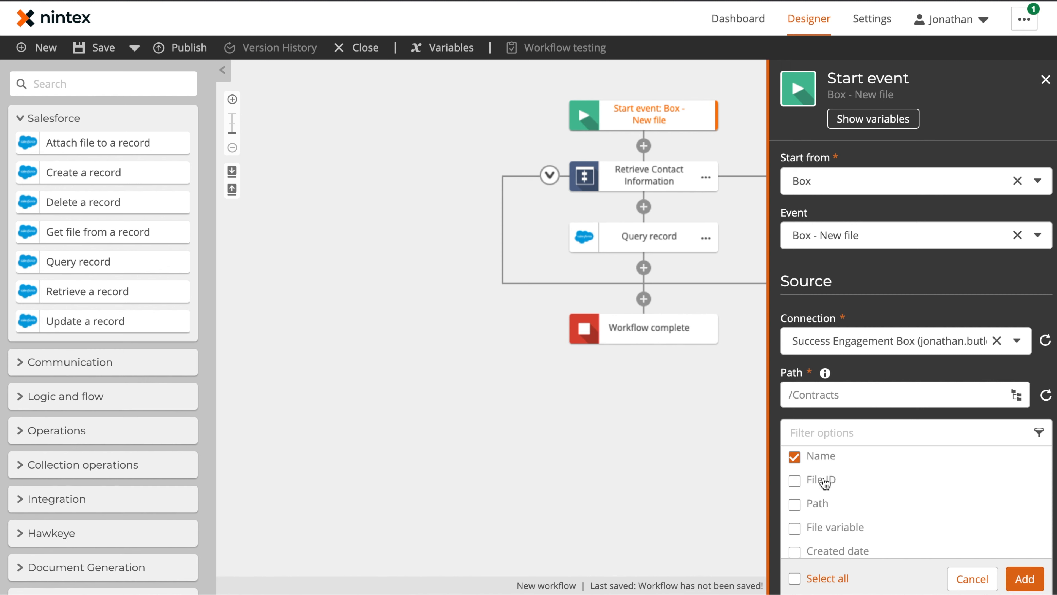
pyautogui.click(820, 485)
pyautogui.click(817, 505)
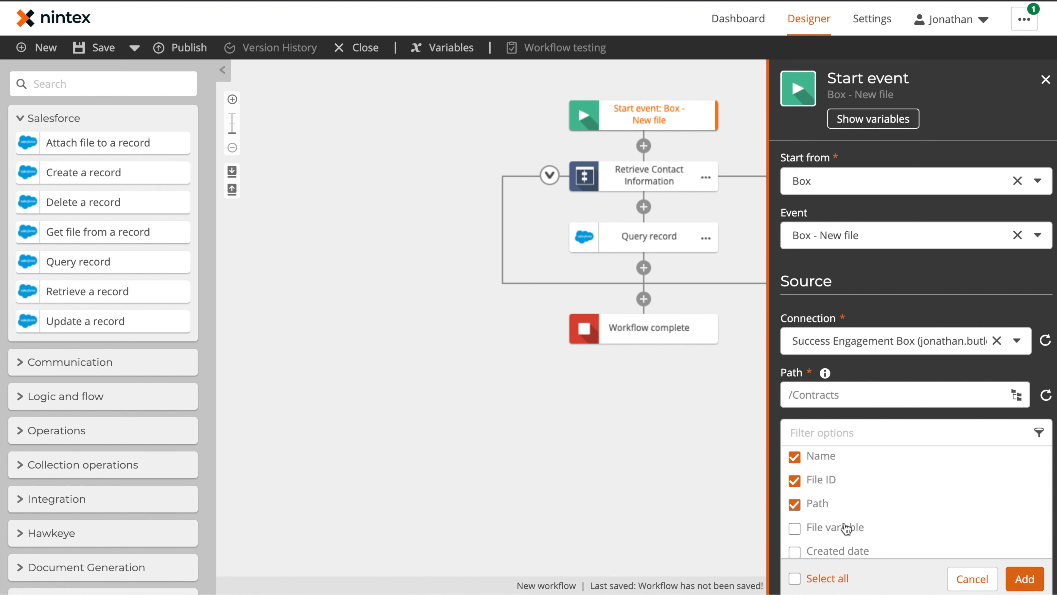
pyautogui.click(830, 533)
pyautogui.scroll(-1, 889, 506)
pyautogui.click(795, 523)
pyautogui.click(1025, 579)
pyautogui.click(873, 119)
pyautogui.click(747, 79)
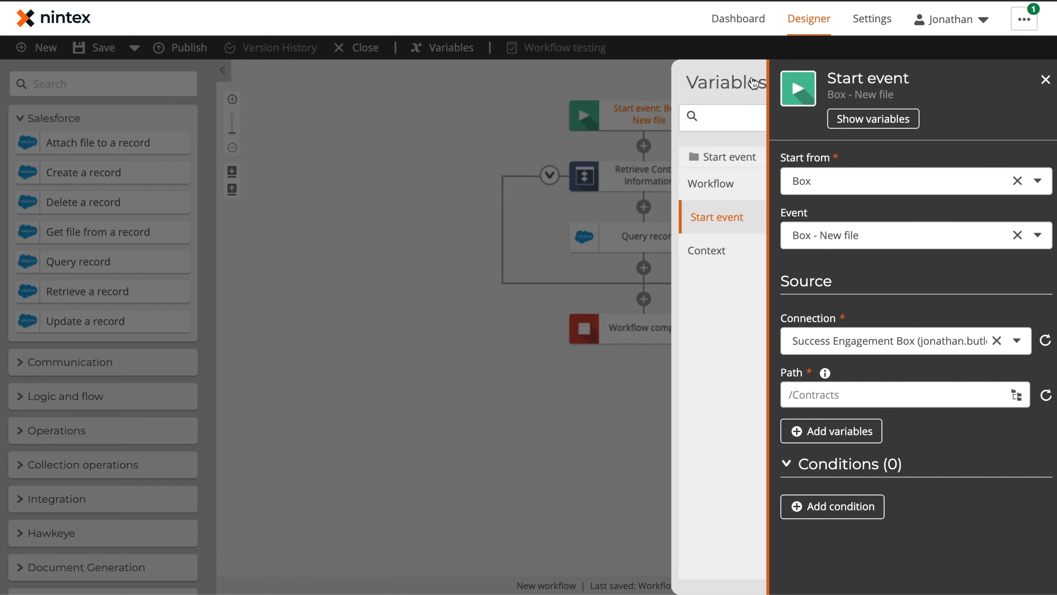
# Step: Add the query condition Email equals Created by (email)
pyautogui.click(648, 238)
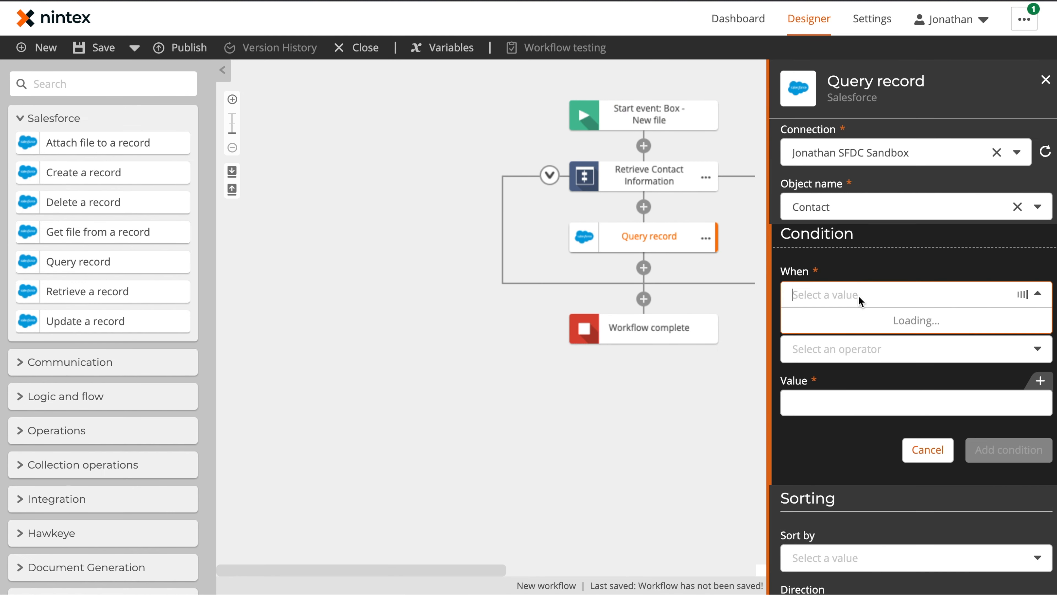
pyautogui.write('email')
pyautogui.click(832, 347)
pyautogui.click(857, 352)
pyautogui.click(856, 375)
pyautogui.click(1014, 382)
pyautogui.click(309, 225)
pyautogui.click(442, 319)
pyautogui.click(998, 451)
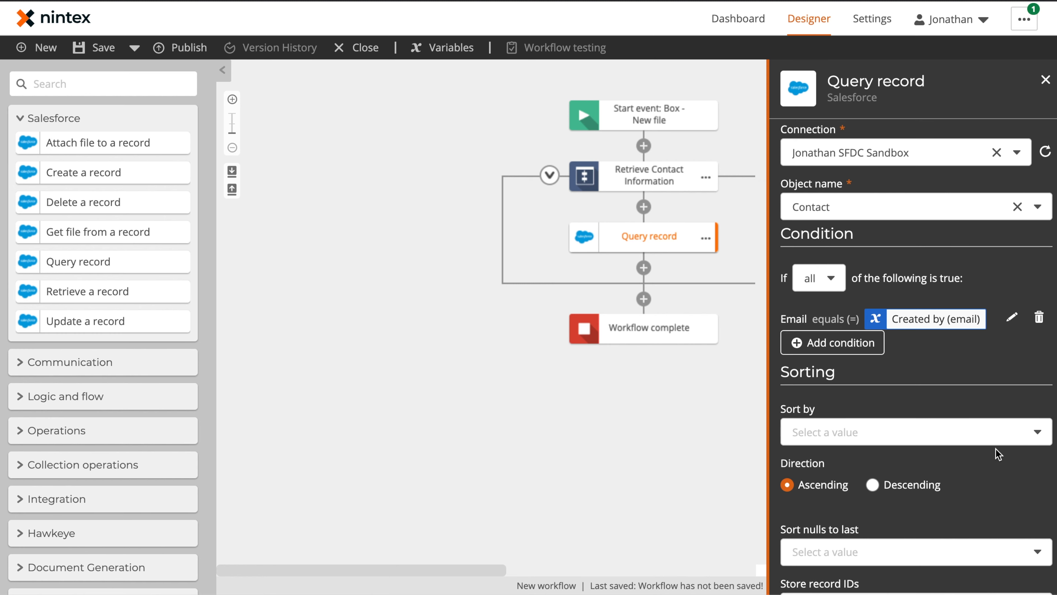
# Step: Store the query's returned record IDs in a new collection variable 'Contact IDs'
pyautogui.scroll(-2, 997, 450)
pyautogui.click(889, 521)
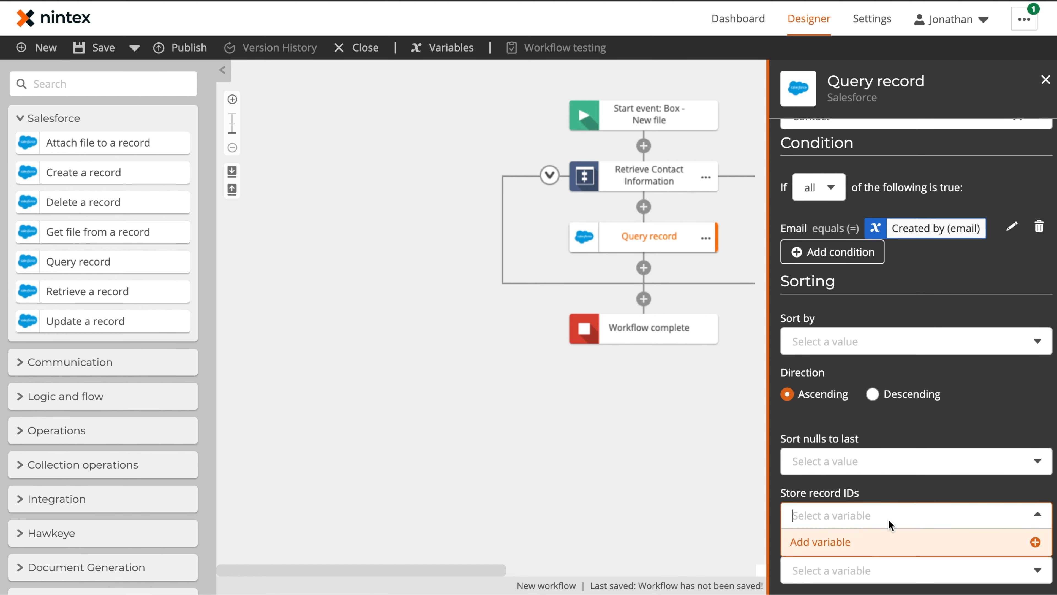
pyautogui.click(834, 540)
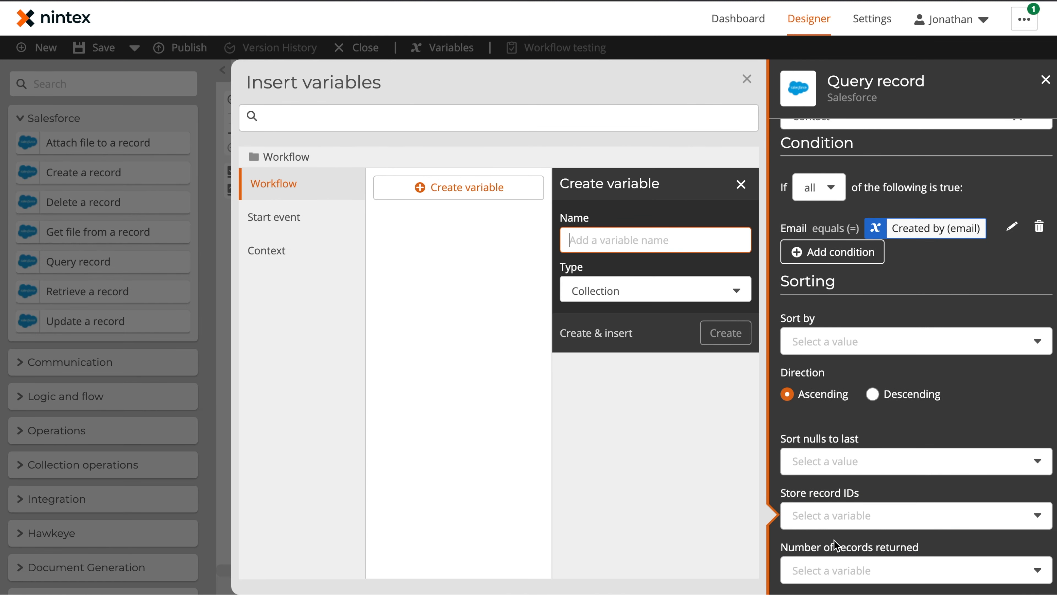
pyautogui.write('Contact')
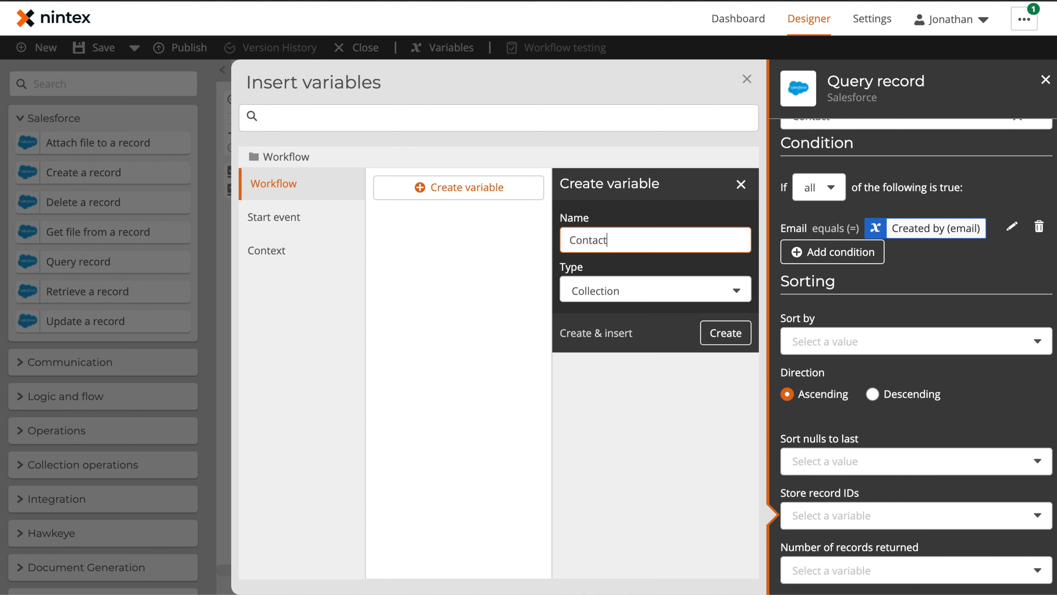
pyautogui.write(' IDs')
pyautogui.click(596, 333)
pyautogui.click(748, 79)
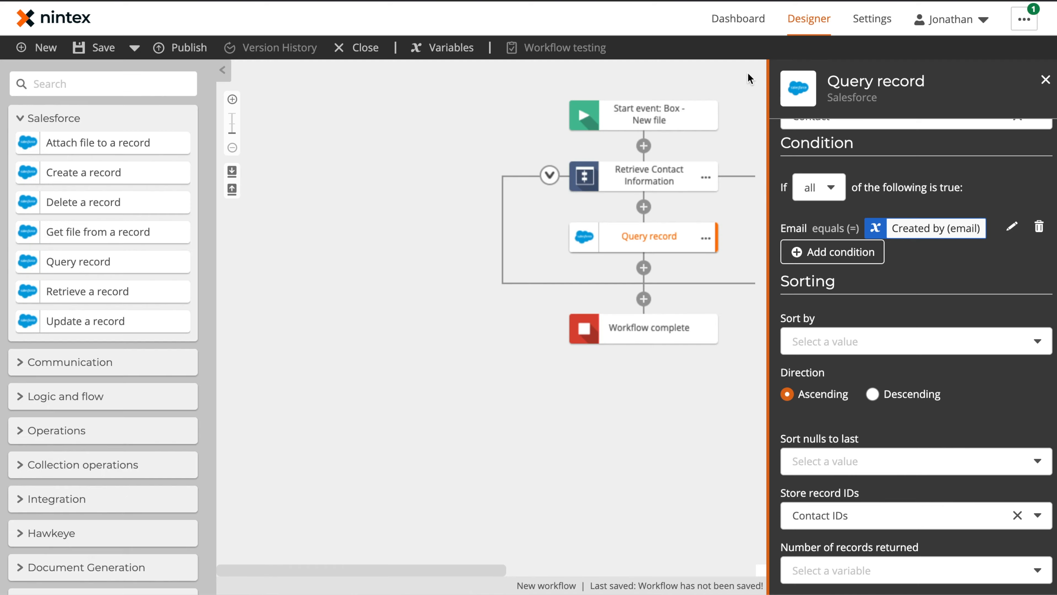
pyautogui.click(340, 168)
pyautogui.click(124, 85)
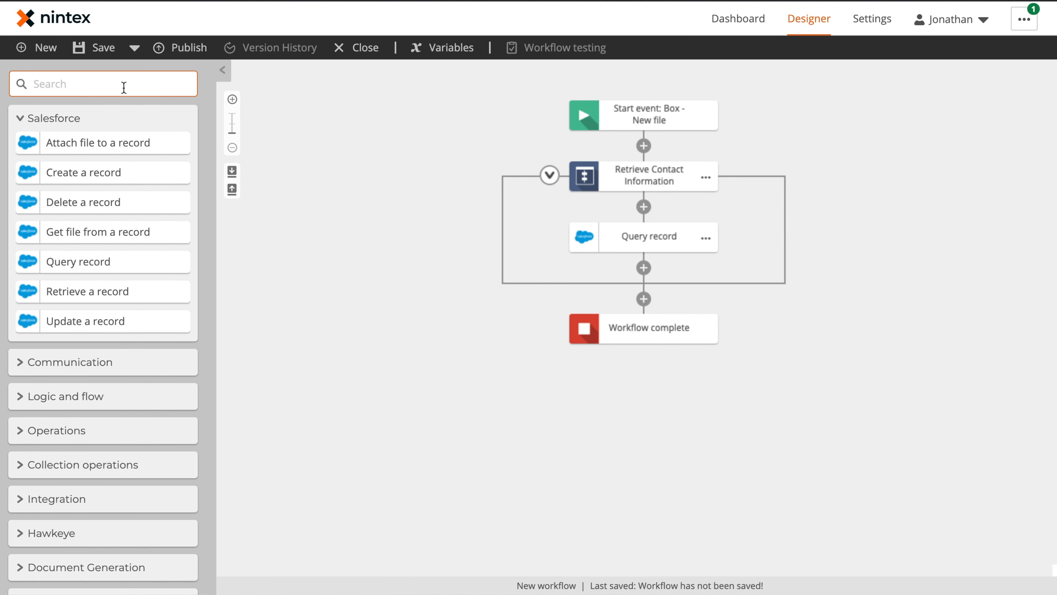
# Step: Add Get item from collection after Query record, reading index 0 of Contact IDs
pyautogui.write('e')
pyautogui.press('BackSpace')
pyautogui.write('get item')
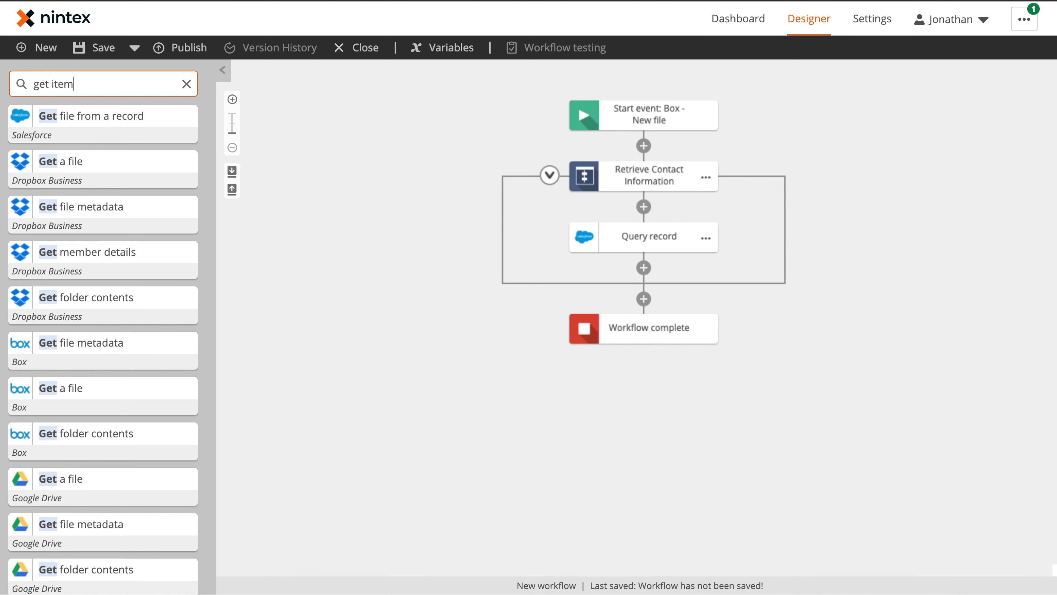
pyautogui.moveTo(105, 117); pyautogui.dragTo(660, 271)
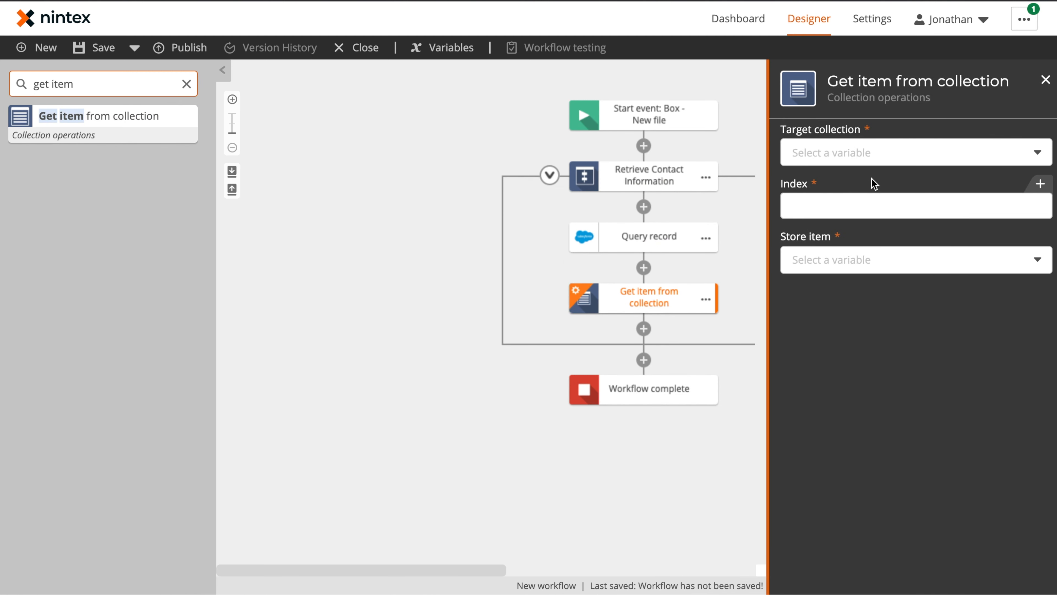
pyautogui.click(879, 155)
pyautogui.click(861, 202)
pyautogui.click(843, 205)
pyautogui.write('0')
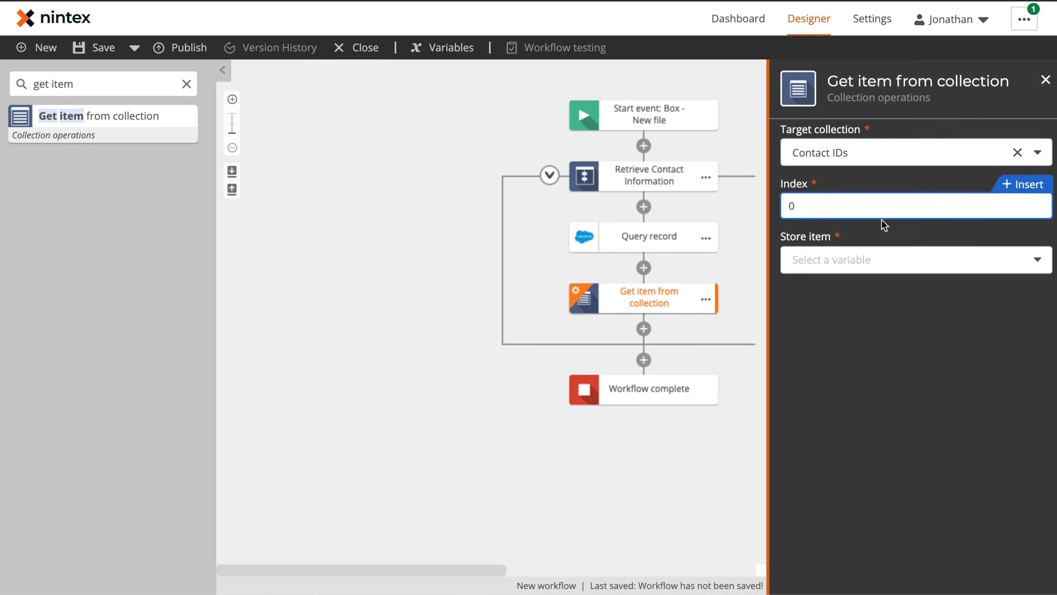
# Step: Store the retrieved item in a new text variable 'Contact ID'
pyautogui.click(834, 261)
pyautogui.click(831, 286)
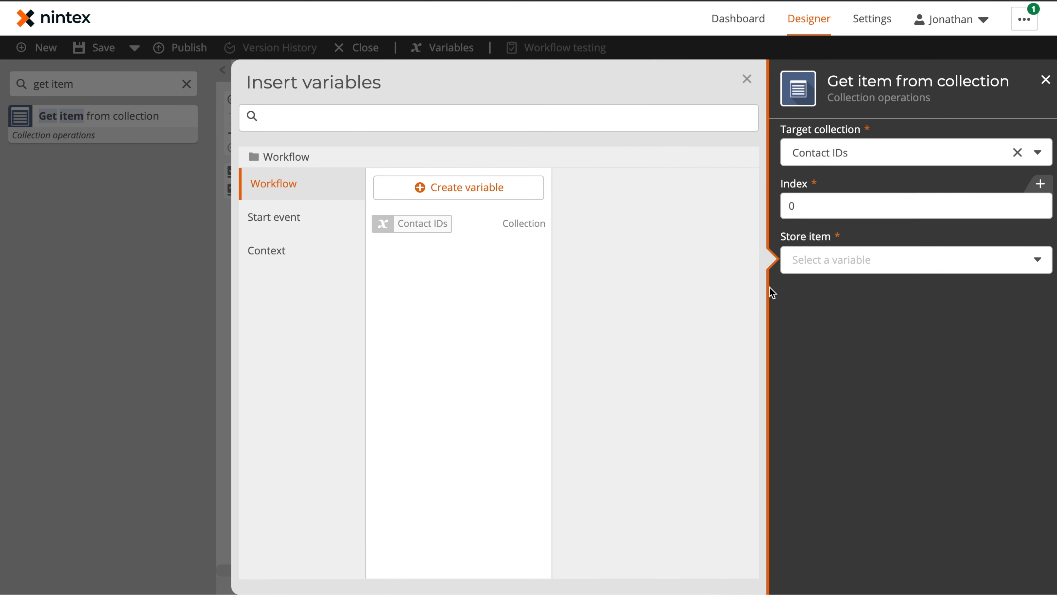
pyautogui.click(472, 189)
pyautogui.write('Cn')
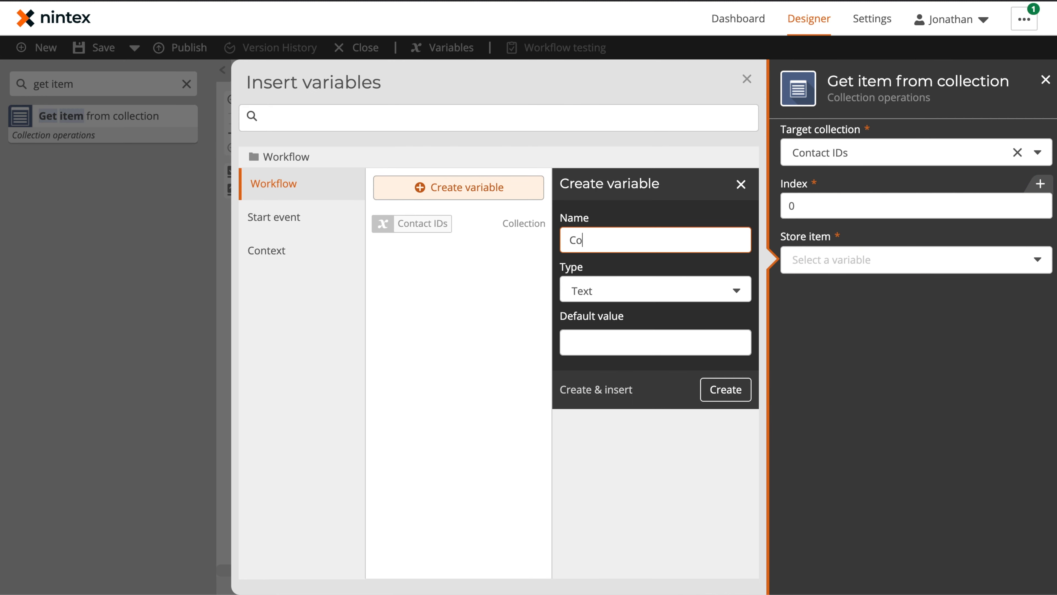
pyautogui.write('ntact ID')
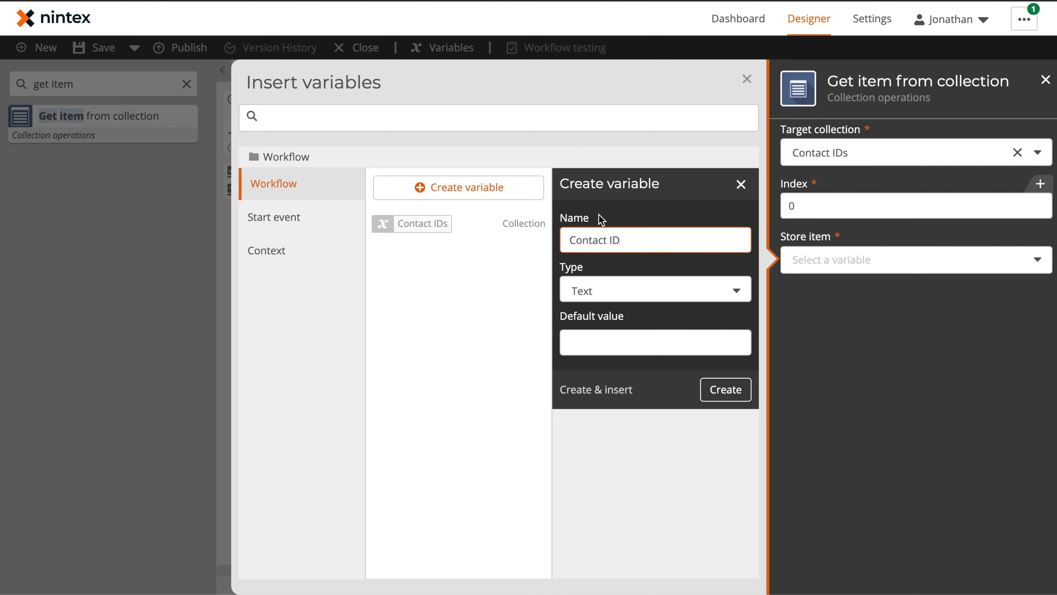
pyautogui.click(619, 391)
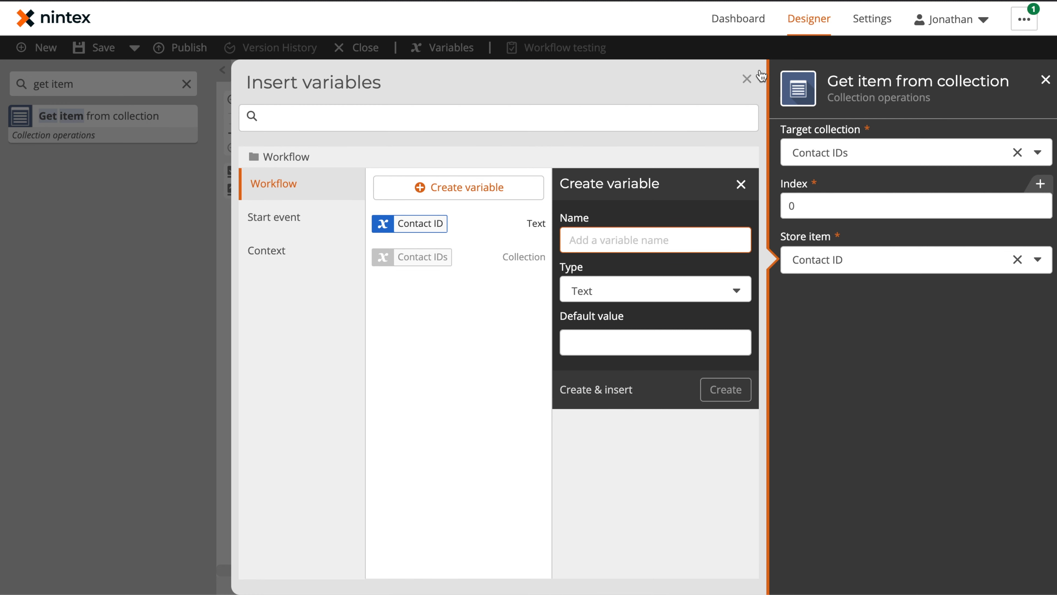
pyautogui.click(748, 79)
pyautogui.click(435, 356)
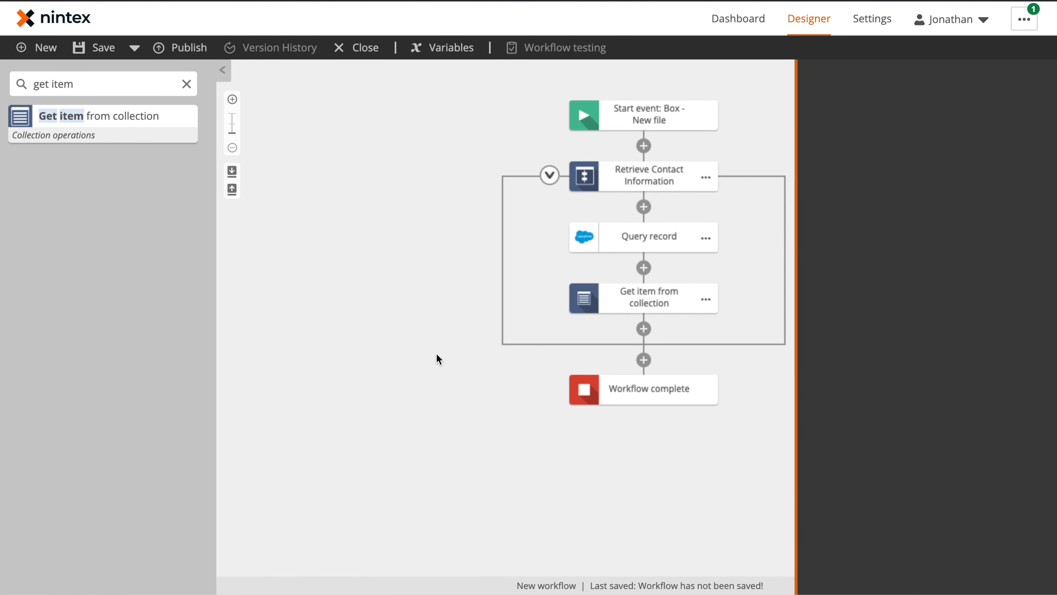
# Step: Add Retrieve a record after Get item, with object Contact and Record ID Contact ID
pyautogui.doubleClick(106, 85)
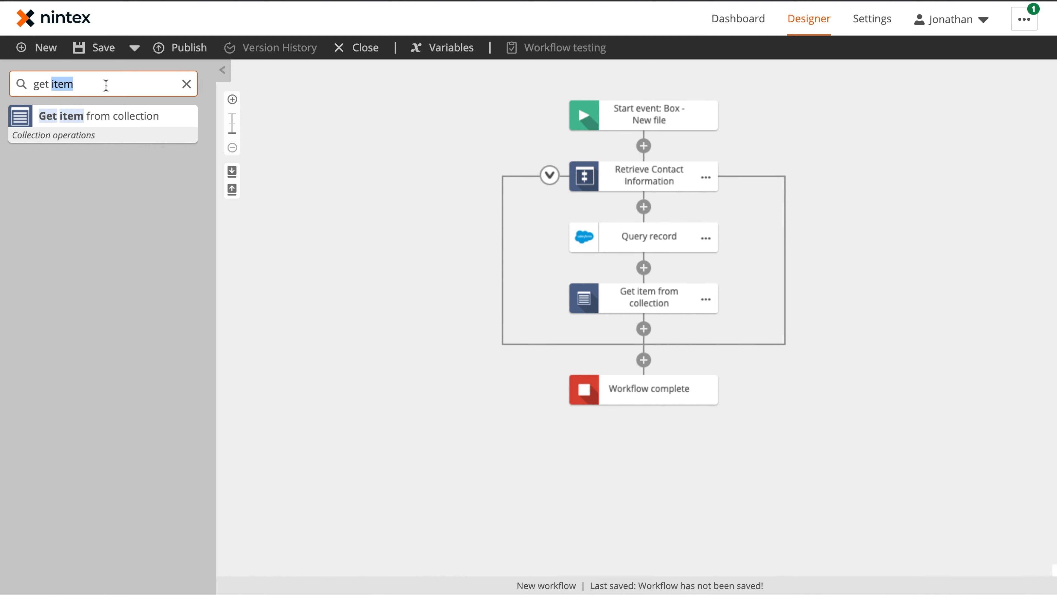
pyautogui.write('ret')
pyautogui.hotkey('ctrl', 'a')
pyautogui.press('BackSpace')
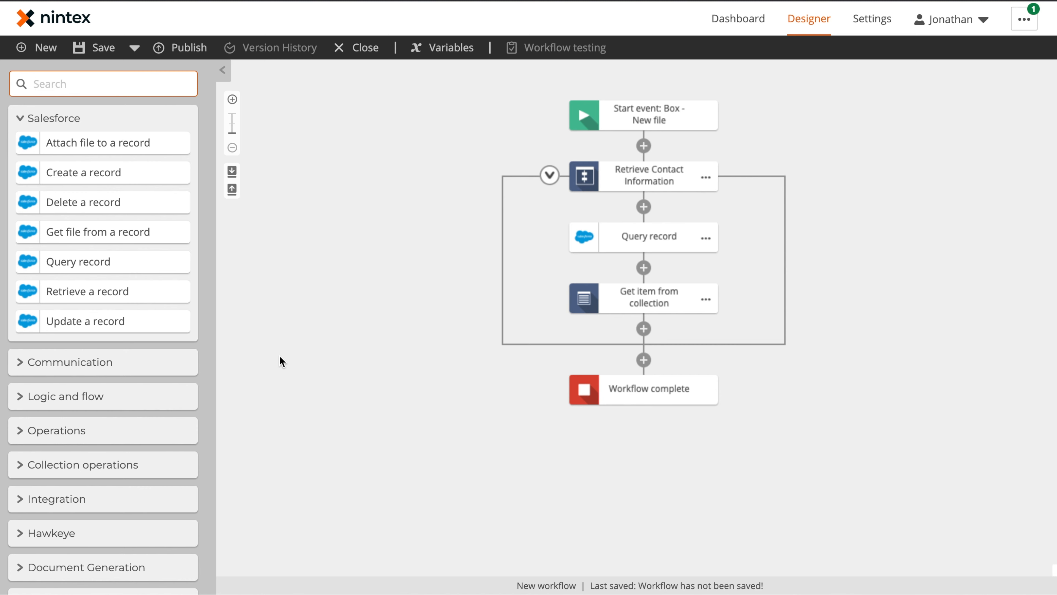
pyautogui.moveTo(90, 293); pyautogui.dragTo(654, 328)
pyautogui.click(656, 361)
pyautogui.click(871, 207)
pyautogui.write('contact')
pyautogui.click(858, 233)
pyautogui.click(1036, 239)
pyautogui.click(460, 227)
# Step: Retrieve the Account ID, First Name and Last Name fields, mapping them to variables
pyautogui.click(844, 317)
pyautogui.click(845, 366)
pyautogui.click(845, 317)
pyautogui.write('first')
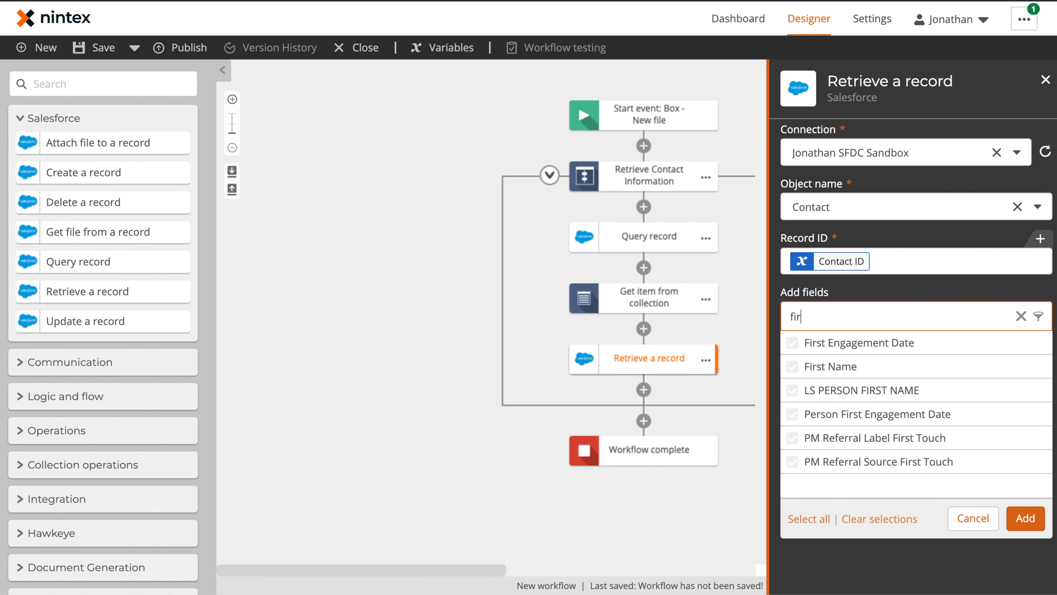
pyautogui.click(846, 367)
pyautogui.doubleClick(804, 317)
pyautogui.write('Last name')
pyautogui.click(846, 344)
pyautogui.click(1026, 518)
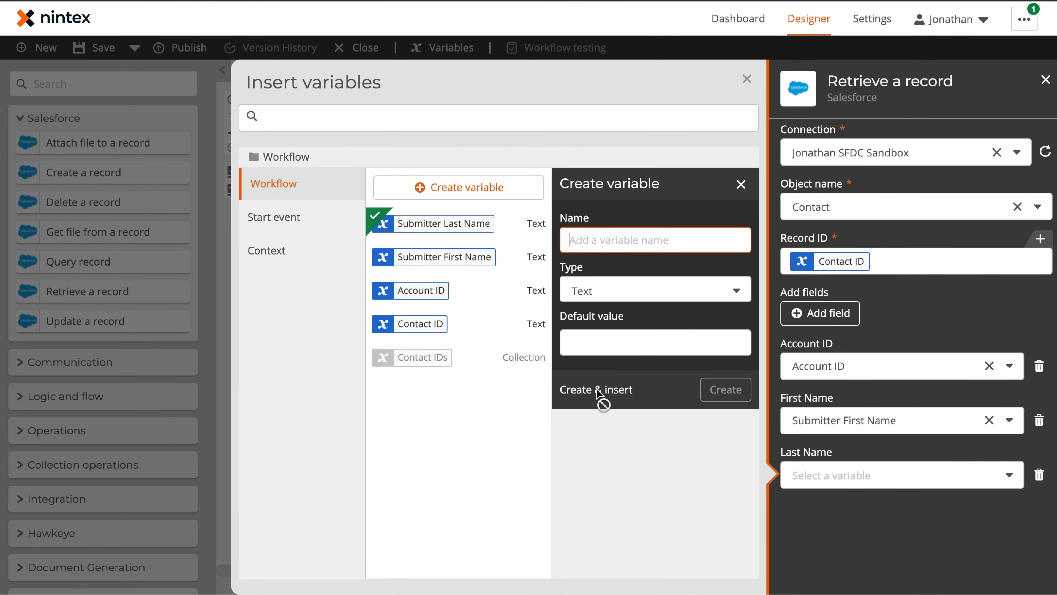
pyautogui.click(600, 391)
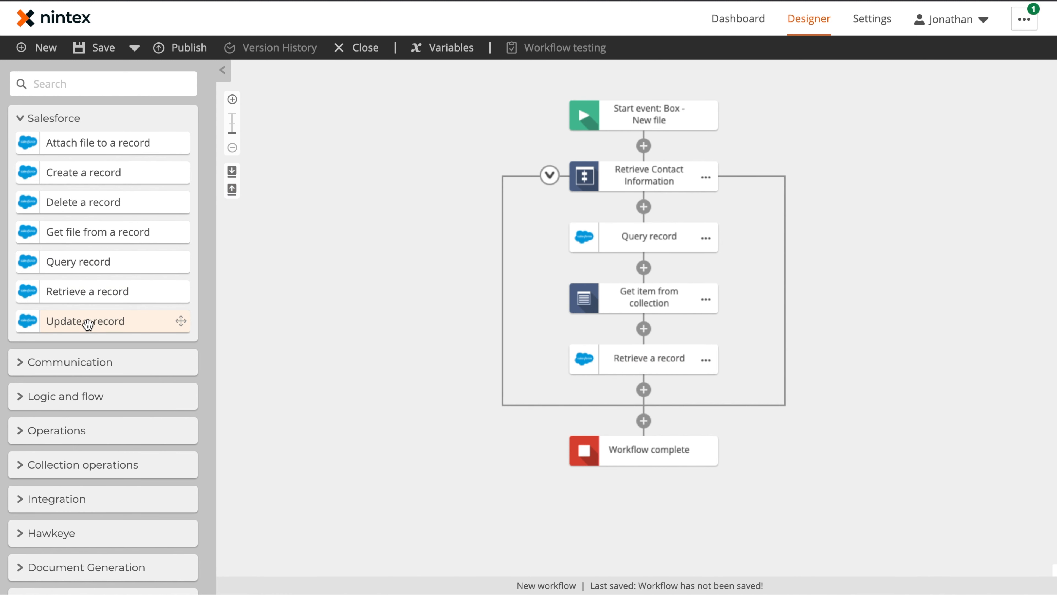
# Step: Add two more Retrieve a record steps, then rename the first two actions 'Query for Contact IDs' and 'Extract Contact ID'
pyautogui.moveTo(85, 293); pyautogui.dragTo(650, 389)
pyautogui.moveTo(104, 291); pyautogui.dragTo(674, 465)
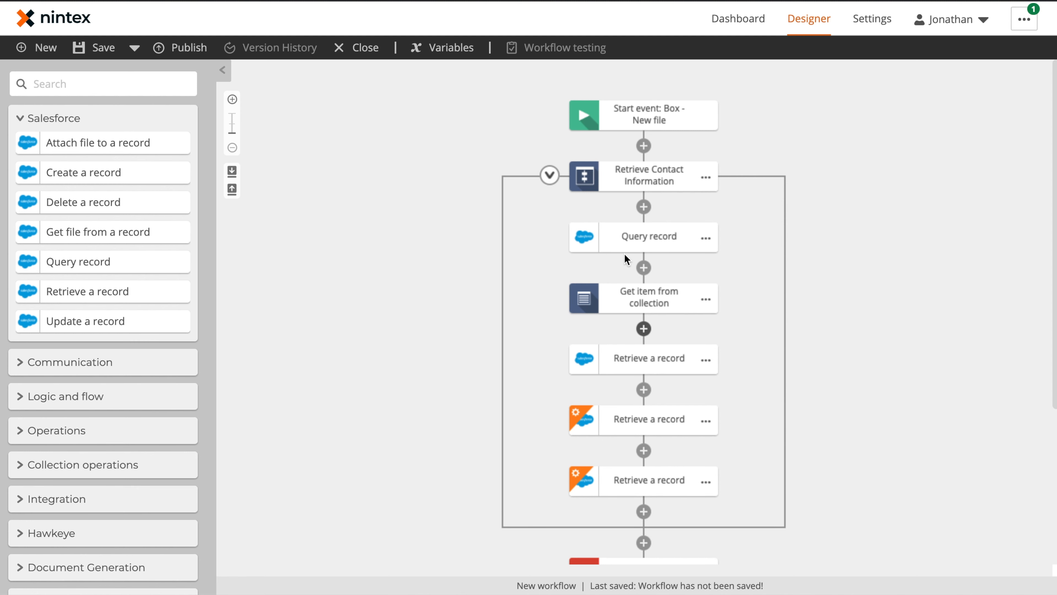
pyautogui.click(706, 238)
pyautogui.click(761, 252)
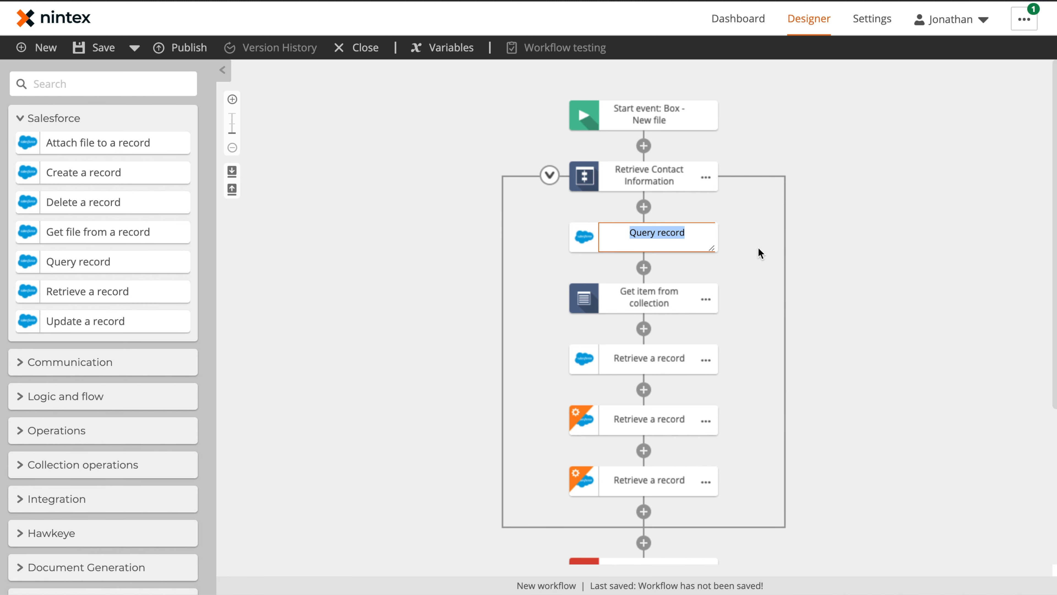
pyautogui.write('Quer')
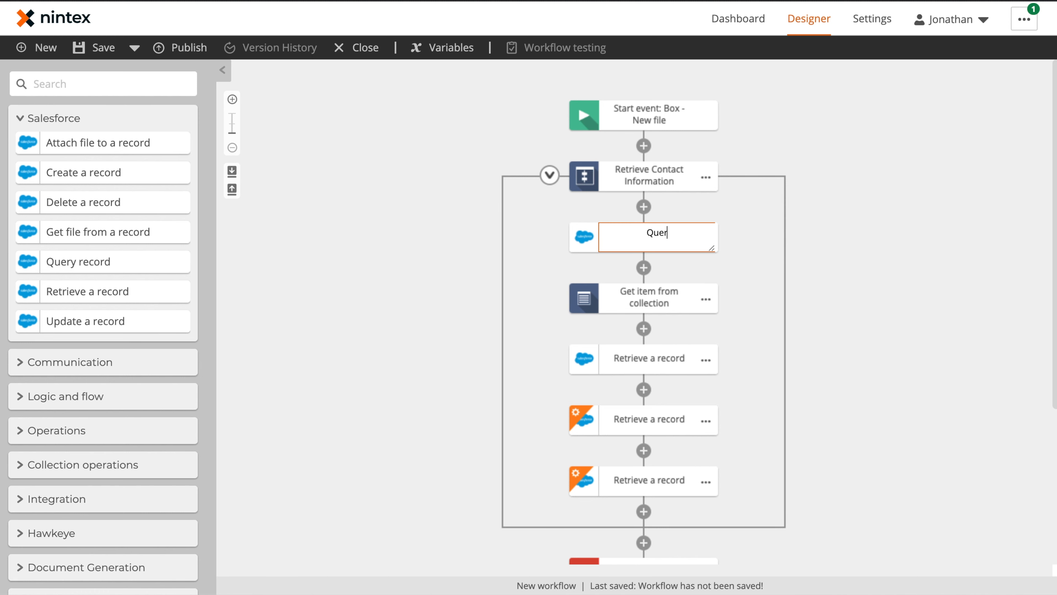
pyautogui.write('y for Contact IDs')
pyautogui.press('Return')
pyautogui.click(705, 300)
pyautogui.click(739, 303)
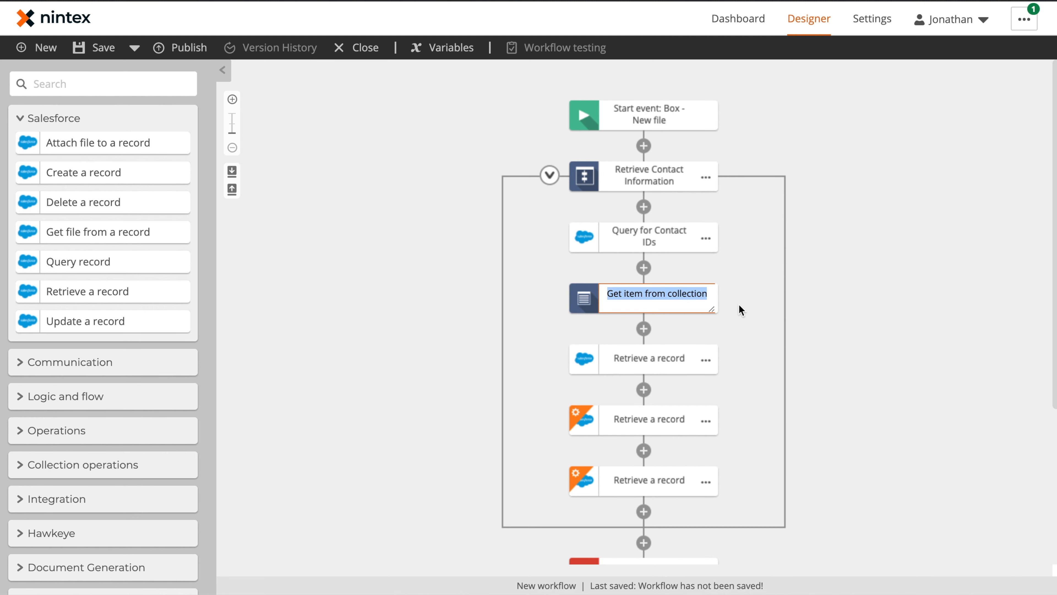
pyautogui.write('Extract Contact ID')
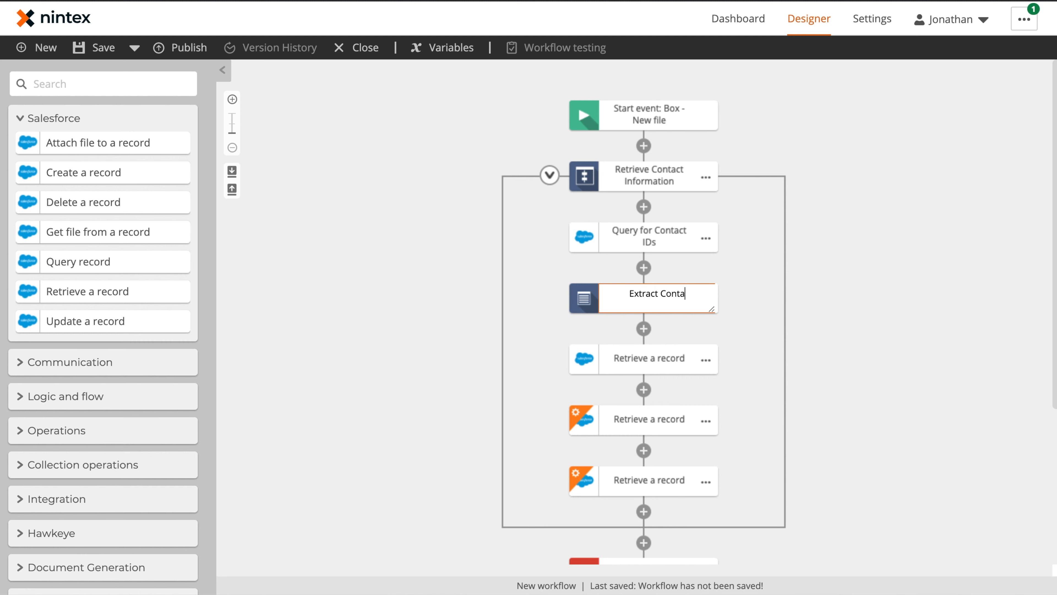
pyautogui.press('Return')
# Step: Rename the two Retrieve a record steps 'Retrieve Contact Information' and 'Retrieve Owner ID'
pyautogui.click(706, 359)
pyautogui.click(748, 361)
pyautogui.press('Right')
pyautogui.press('BackSpace')
pyautogui.press('BackSpace')
pyautogui.press('BackSpace')
pyautogui.press('BackSpace')
pyautogui.press('BackSpace')
pyautogui.press('BackSpace')
pyautogui.press('BackSpace')
pyautogui.press('BackSpace')
pyautogui.write('Conta')
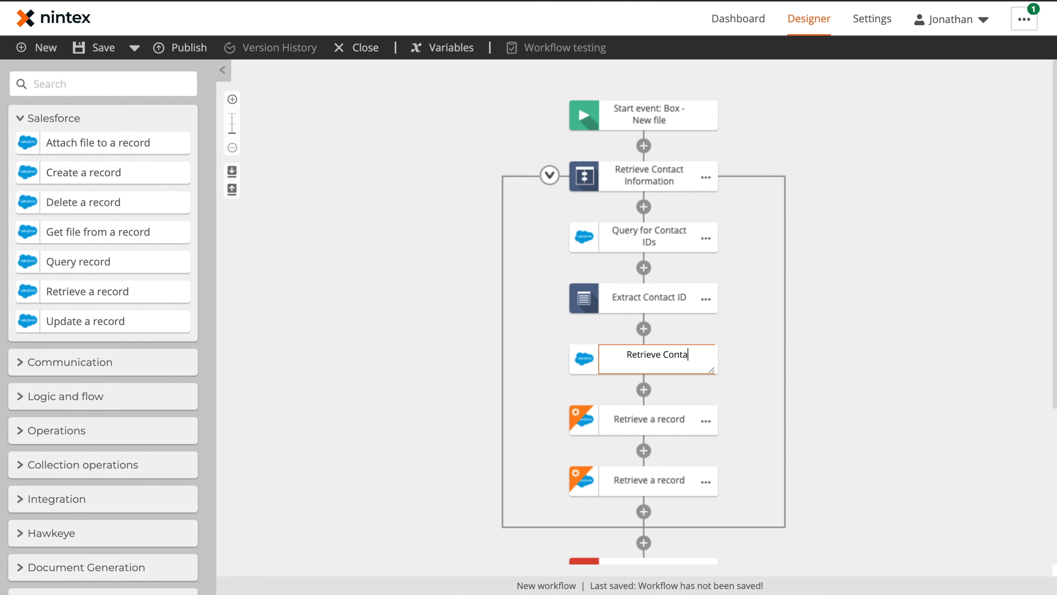
pyautogui.write('ct Information')
pyautogui.press('Return')
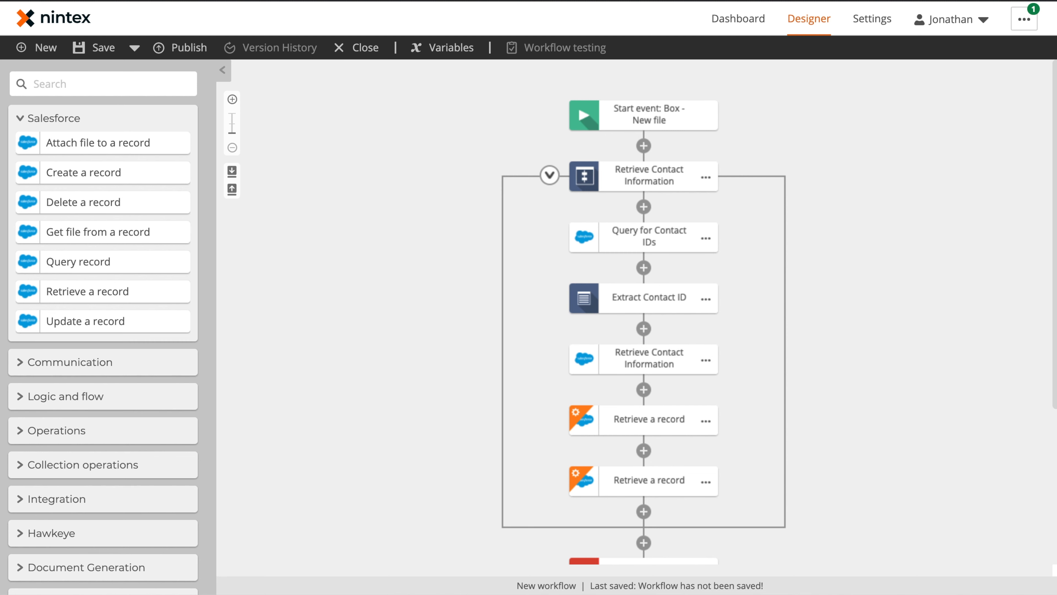
pyautogui.click(707, 421)
pyautogui.click(751, 420)
pyautogui.press('Right')
pyautogui.press('BackSpace')
pyautogui.press('BackSpace')
pyautogui.press('BackSpace')
pyautogui.press('BackSpace')
pyautogui.press('BackSpace')
pyautogui.press('BackSpace')
pyautogui.press('BackSpace')
pyautogui.press('BackSpace')
pyautogui.write('Owner ID')
pyautogui.press('Return')
pyautogui.click(654, 411)
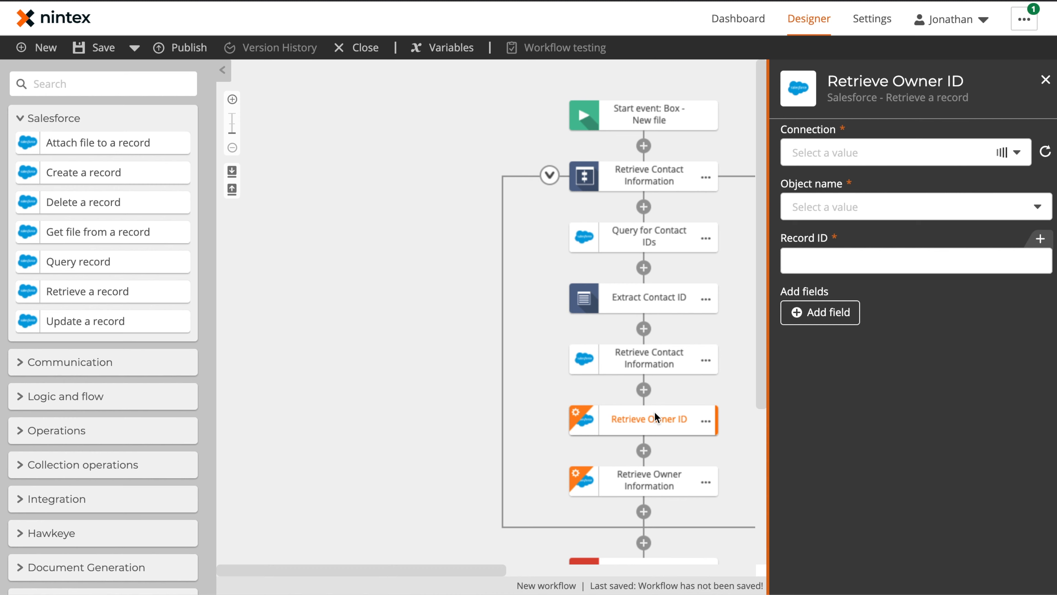
# Step: Set Retrieve Owner ID's object to Account, using the Account ID variable as Record ID
pyautogui.click(935, 211)
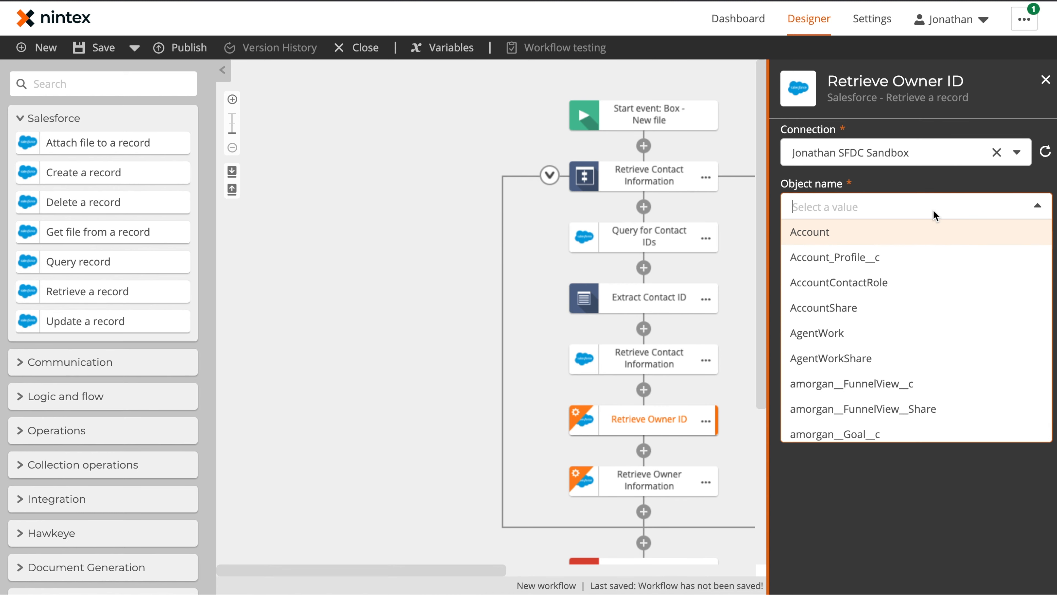
pyautogui.click(827, 243)
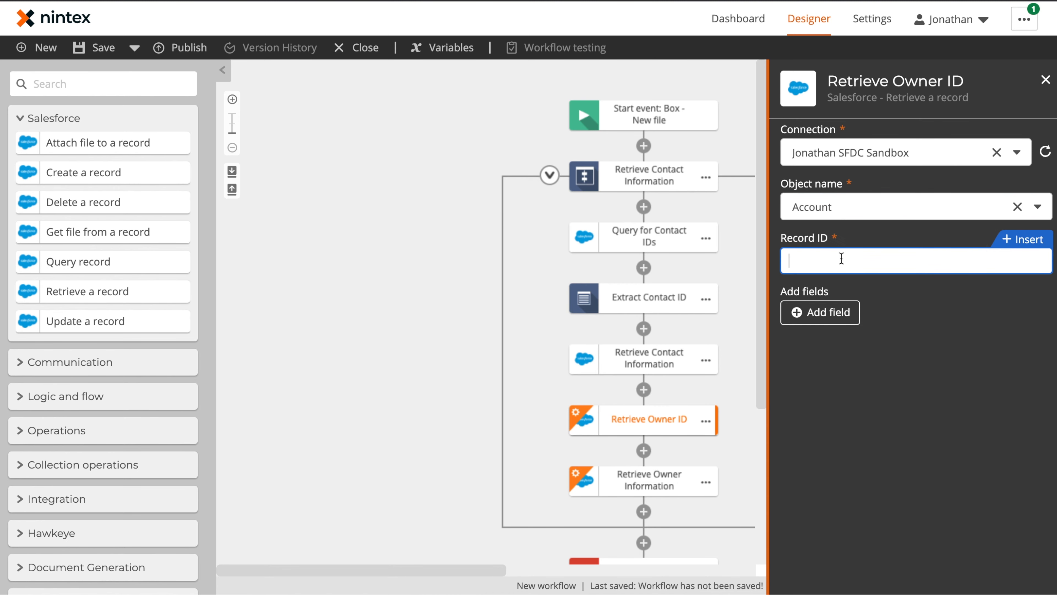
pyautogui.click(1012, 246)
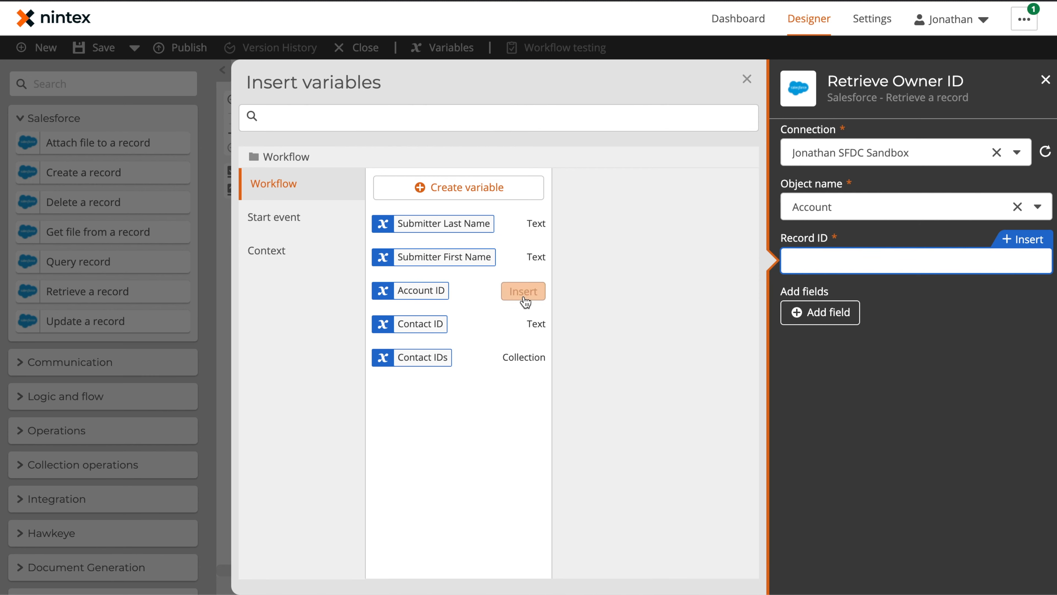
pyautogui.click(524, 295)
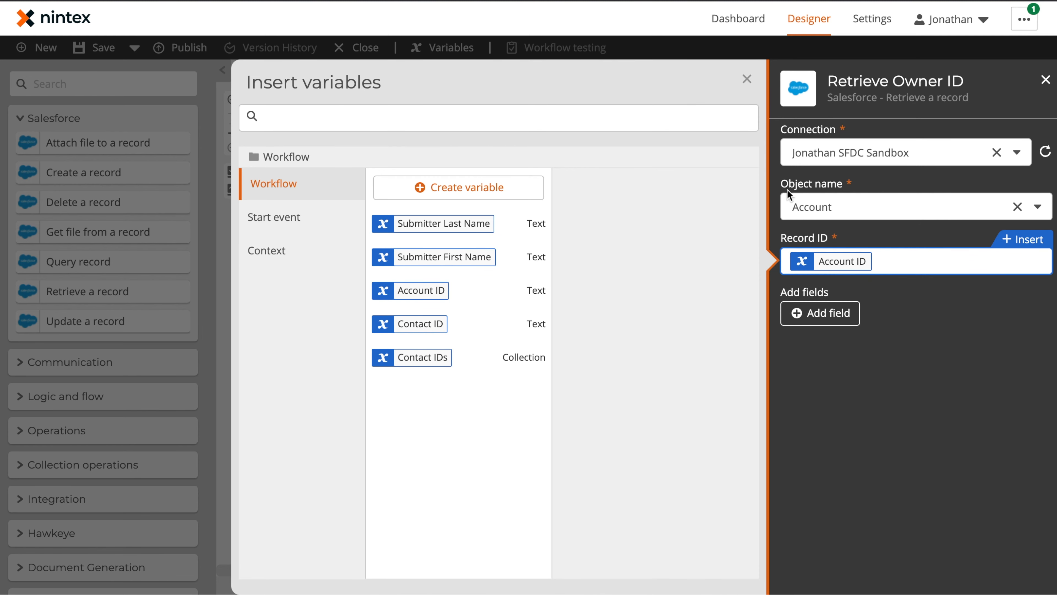
pyautogui.click(821, 319)
# Step: Retrieve the Owner ID field into a new variable named Account Owner ID
pyautogui.click(838, 316)
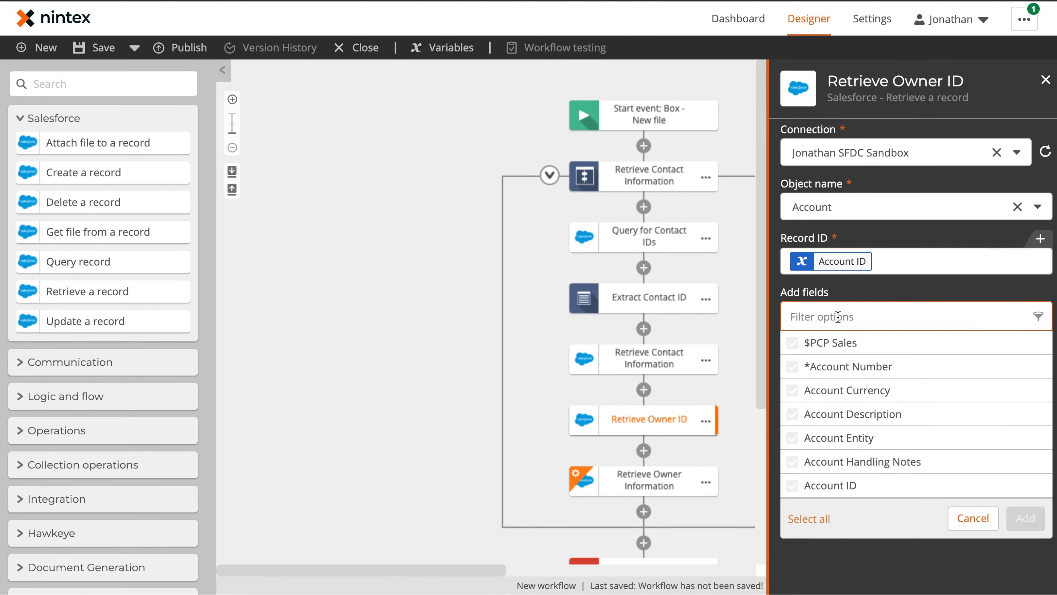
pyautogui.write('owner')
pyautogui.click(833, 392)
pyautogui.click(1027, 518)
pyautogui.click(991, 366)
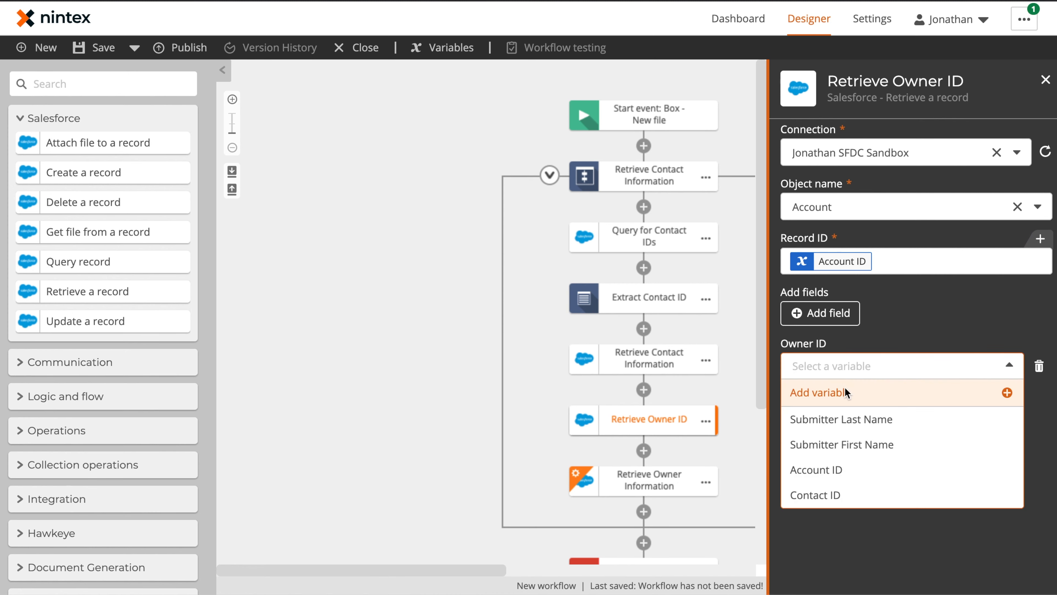
pyautogui.click(809, 392)
pyautogui.click(316, 209)
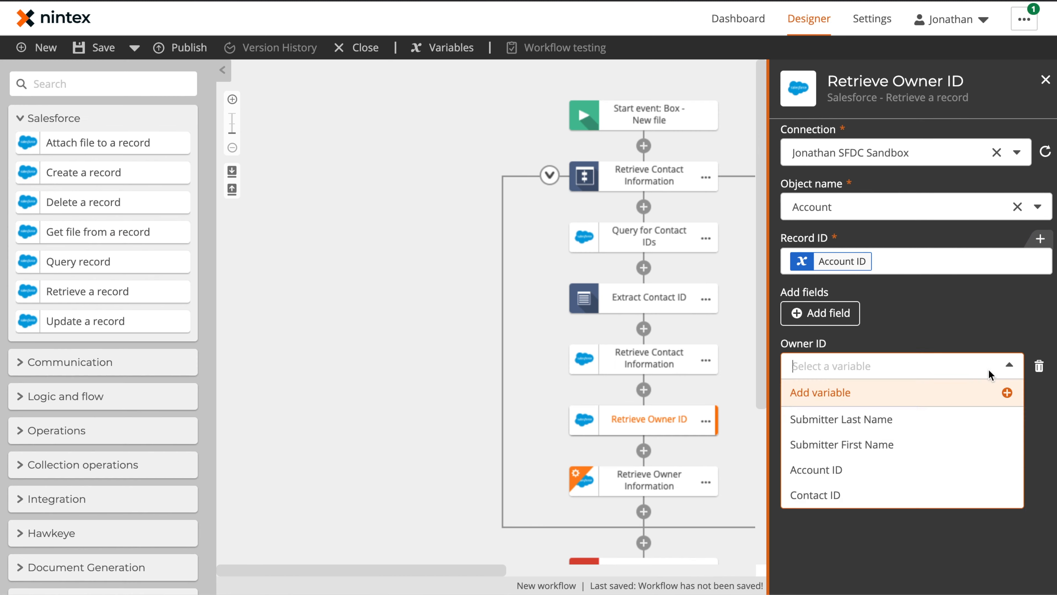
pyautogui.click(815, 392)
pyautogui.write('Account Owner ID')
pyautogui.click(596, 389)
pyautogui.click(747, 78)
pyautogui.click(647, 479)
pyautogui.click(1046, 79)
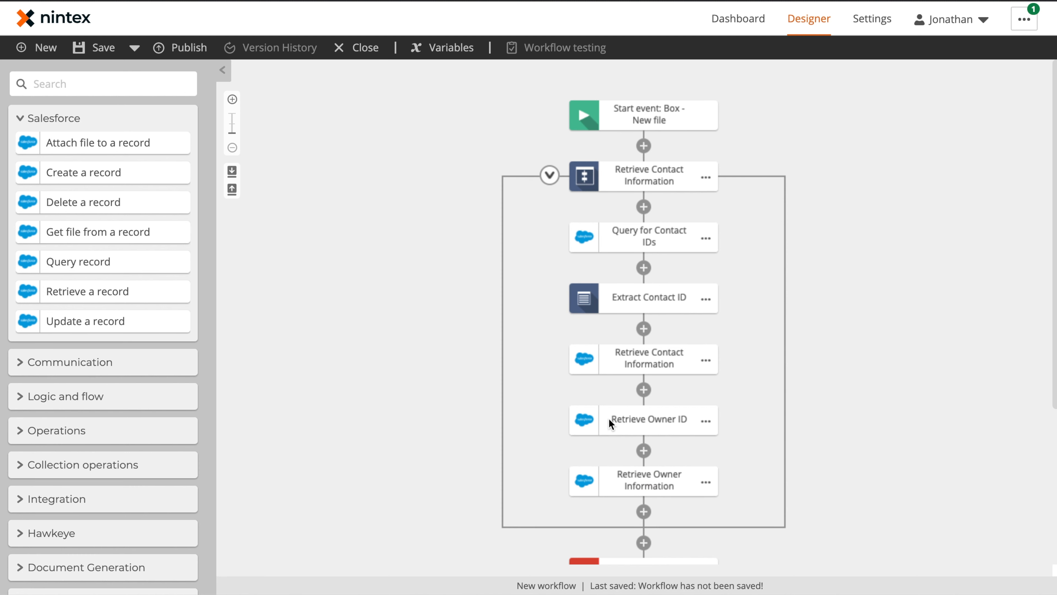
# Step: Collapse the contact loop and place a Branch by stage action after it
pyautogui.click(550, 175)
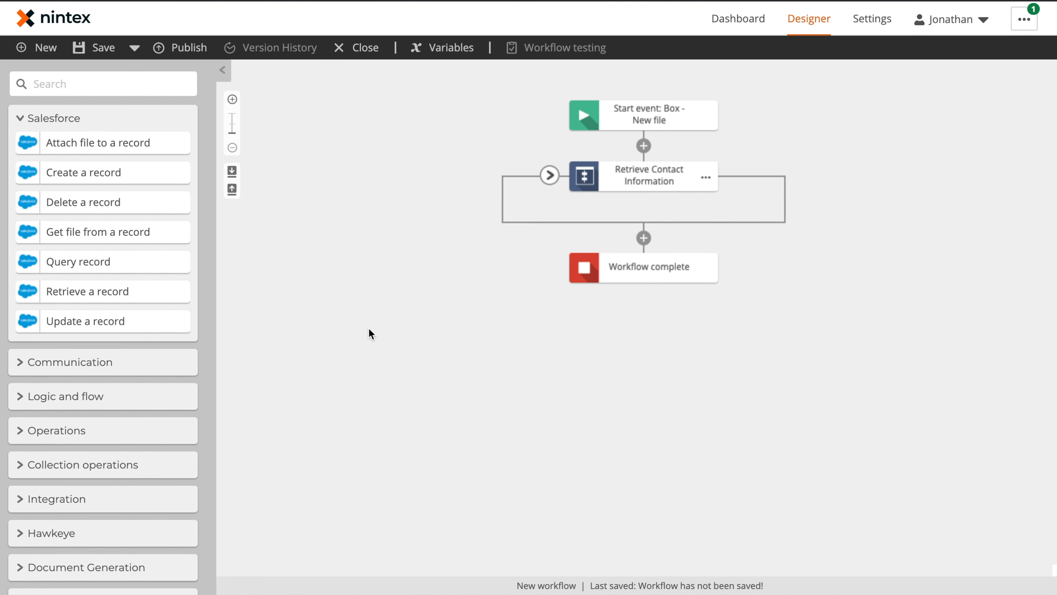
pyautogui.click(65, 82)
pyautogui.write('br')
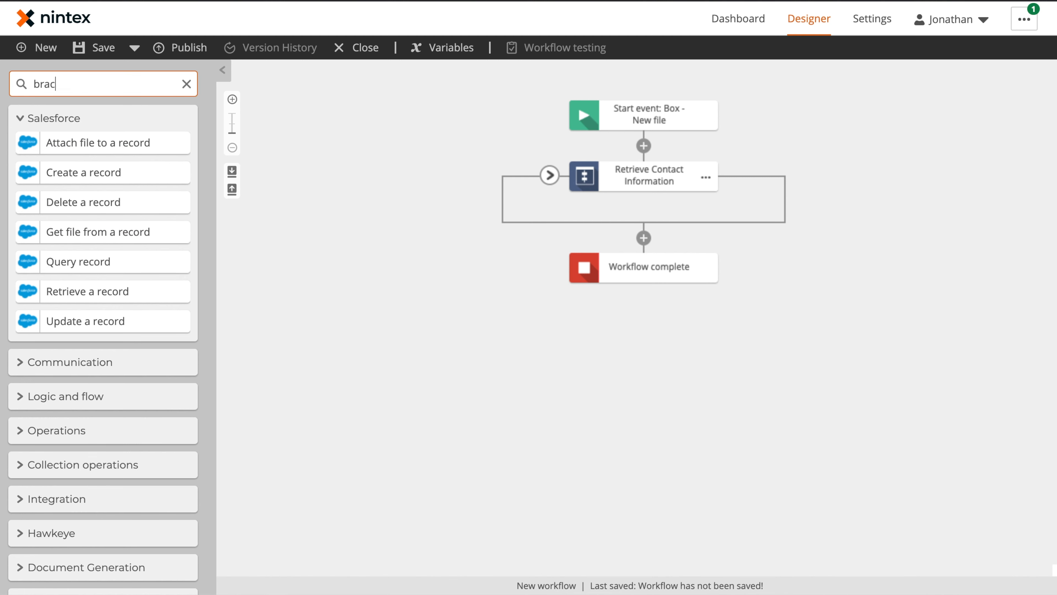
pyautogui.write('ac')
pyautogui.press('BackSpace')
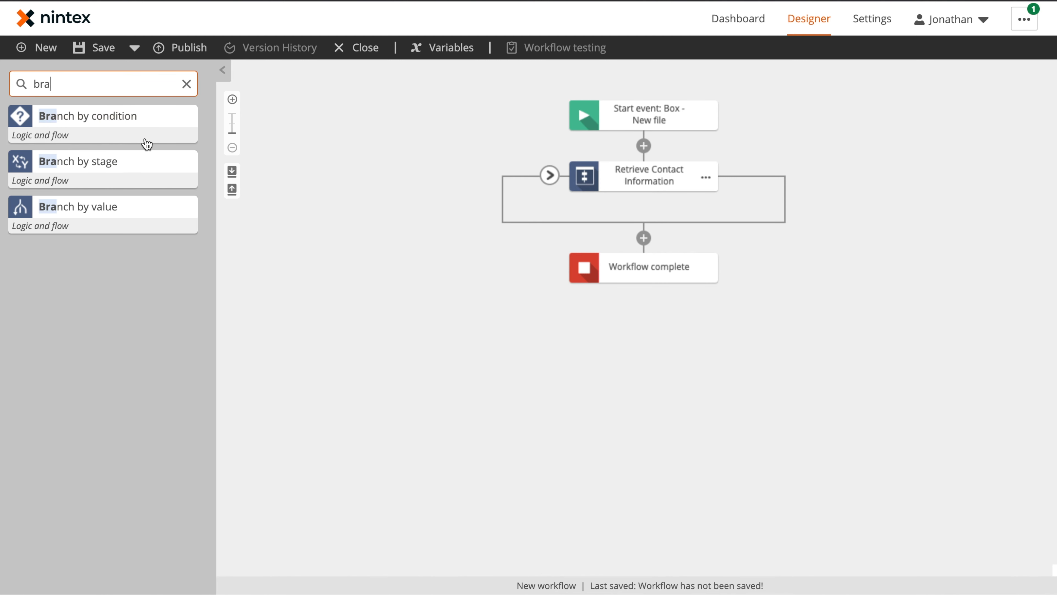
pyautogui.moveTo(84, 166); pyautogui.dragTo(659, 244)
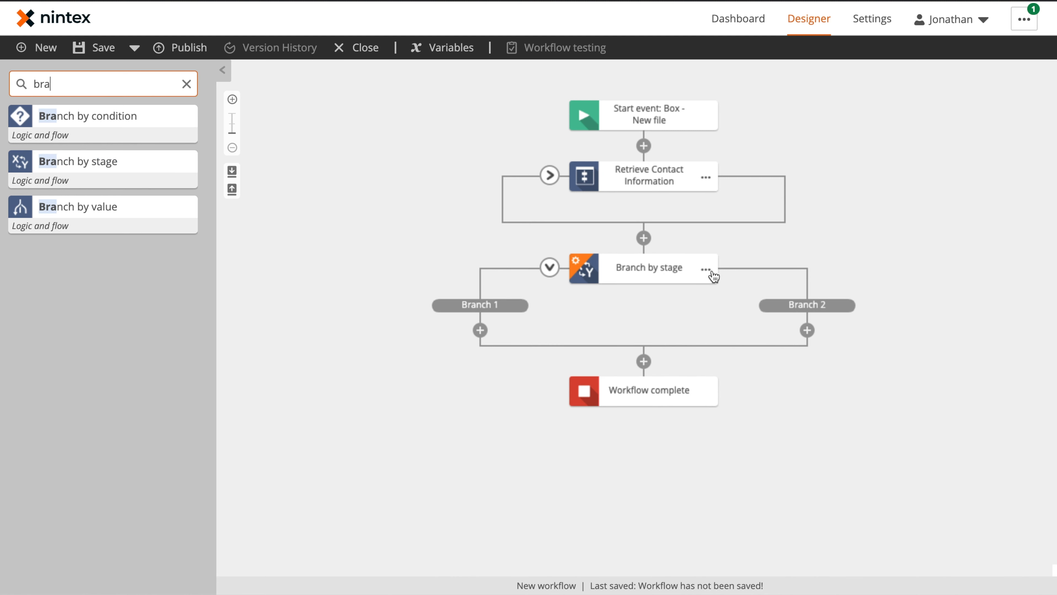
pyautogui.click(640, 269)
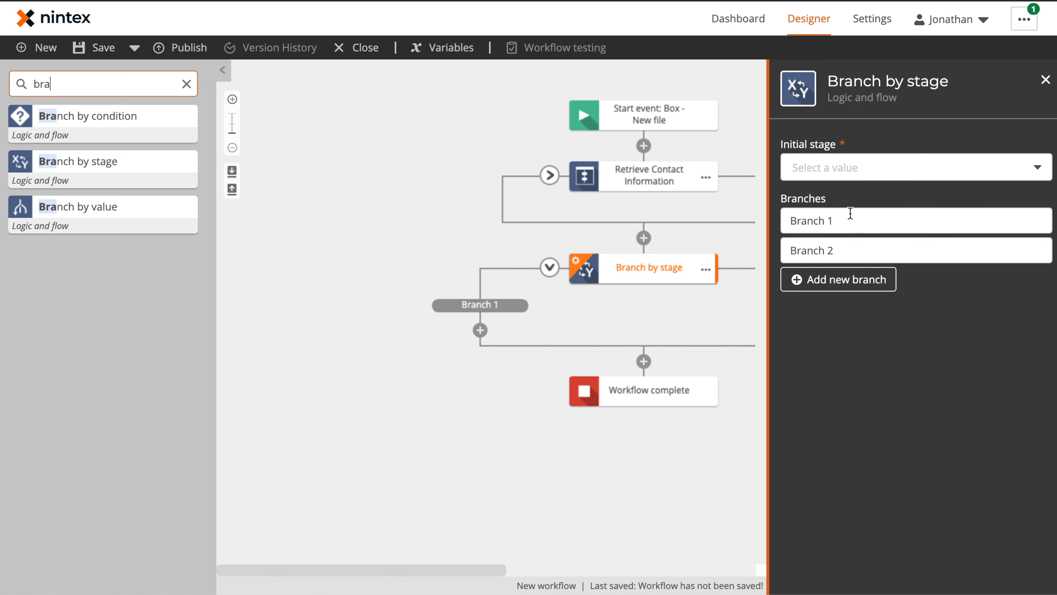
# Step: Add two more branches and name all four Internal Review, Customer Review, Legal Review, Sign and Store
pyautogui.click(850, 278)
pyautogui.click(850, 308)
pyautogui.click(849, 219)
pyautogui.tripleClick(848, 219)
pyautogui.write('I')
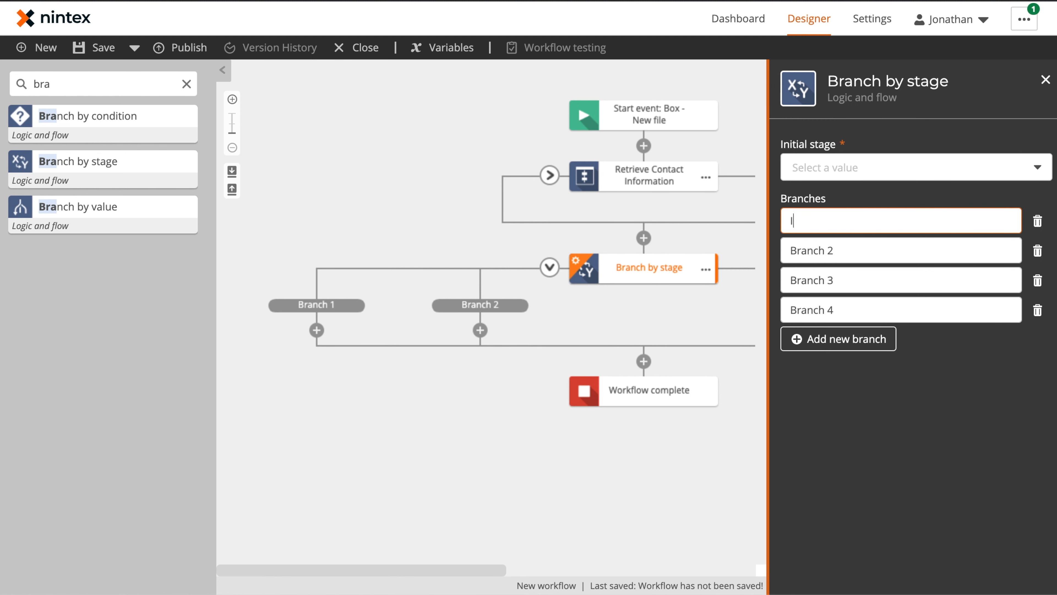
pyautogui.write('nternal Review')
pyautogui.tripleClick(852, 253)
pyautogui.write('Customer R')
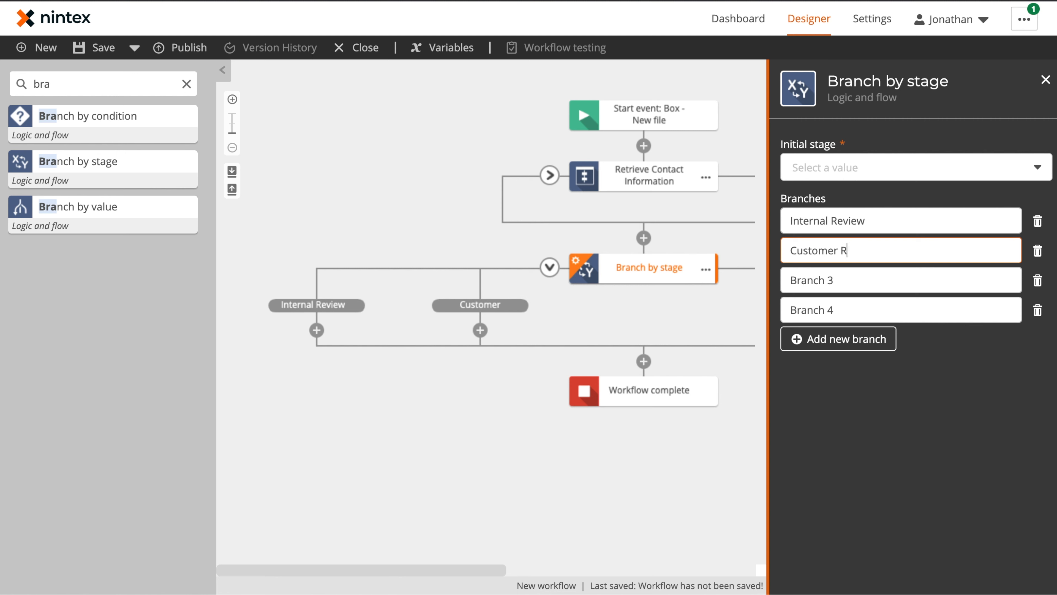
pyautogui.tripleClick(855, 284)
pyautogui.write('Legal Review')
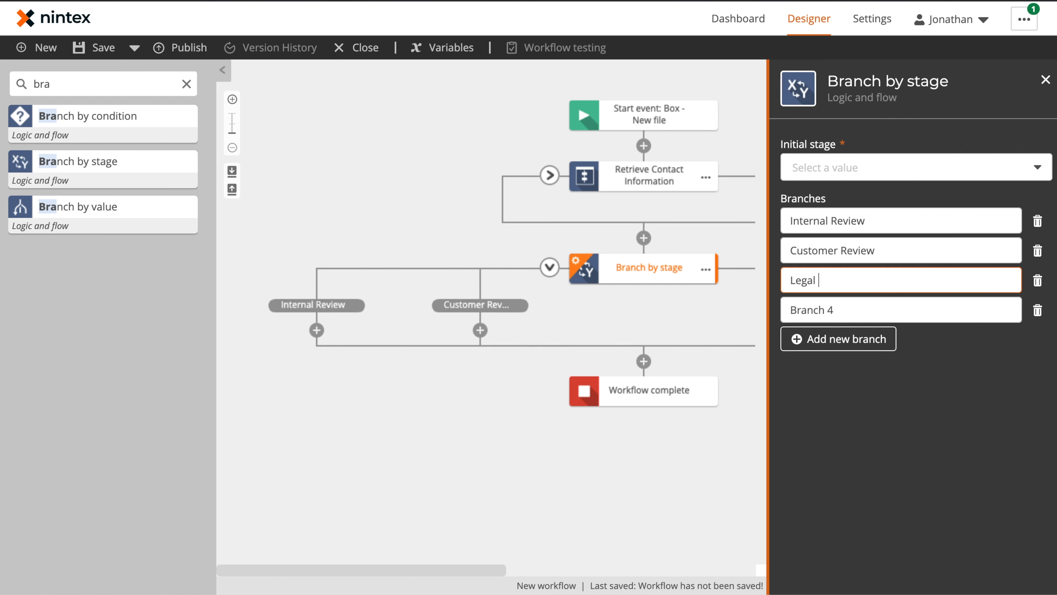
pyautogui.tripleClick(870, 302)
pyautogui.write('Sign and Store')
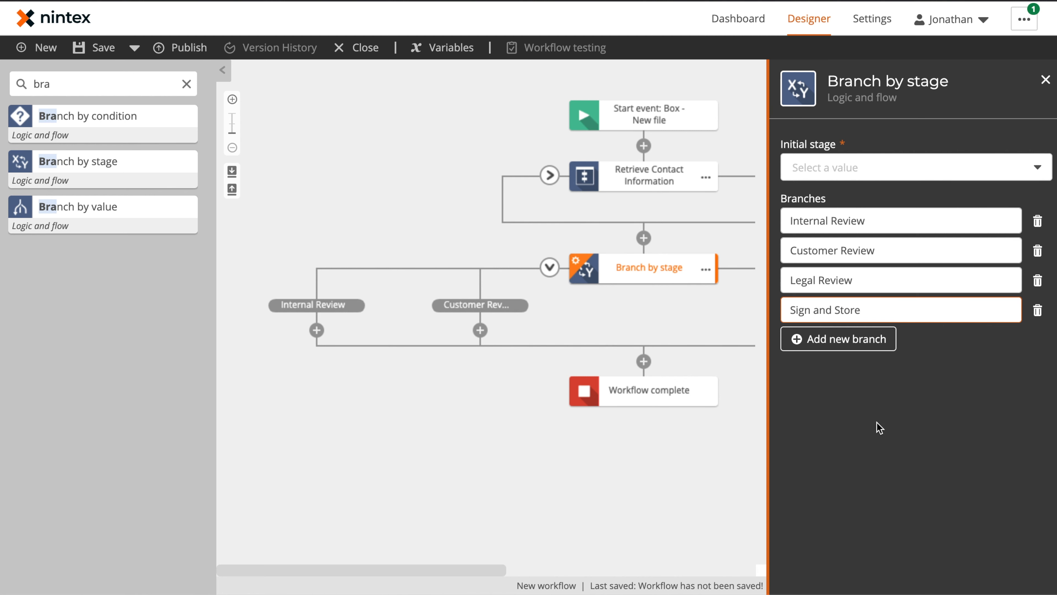
pyautogui.click(508, 473)
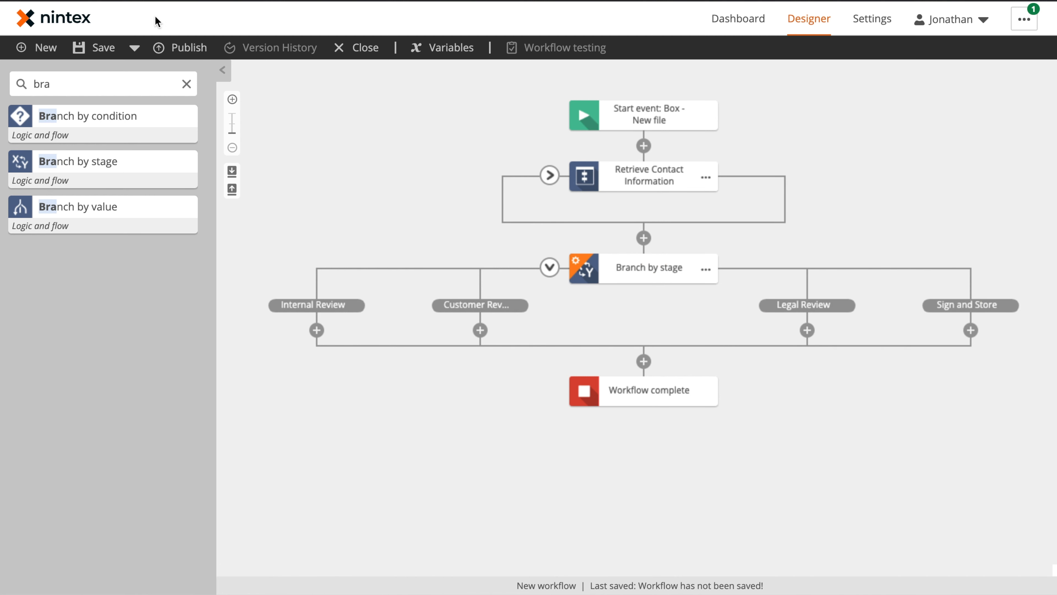
# Step: Set the branch's initial stage to Internal Review
pyautogui.click(648, 267)
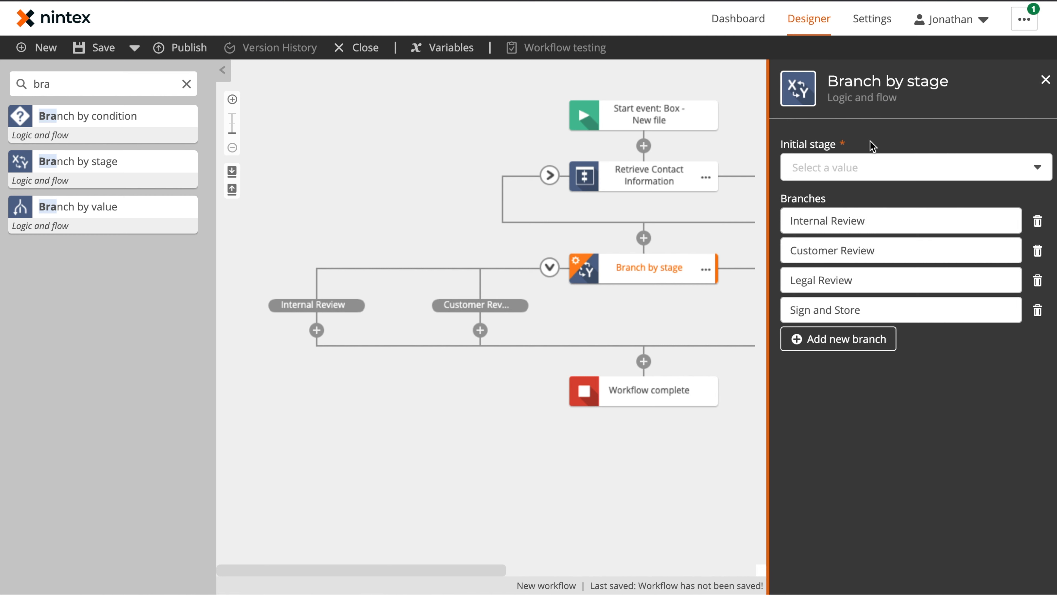
pyautogui.click(864, 171)
pyautogui.click(844, 221)
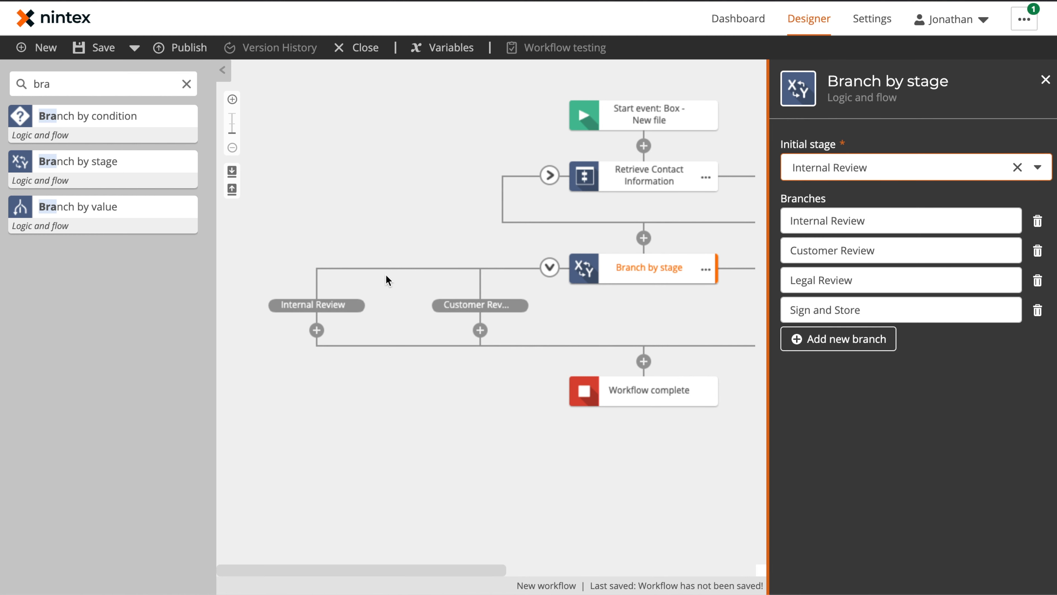
pyautogui.click(362, 194)
pyautogui.doubleClick(83, 80)
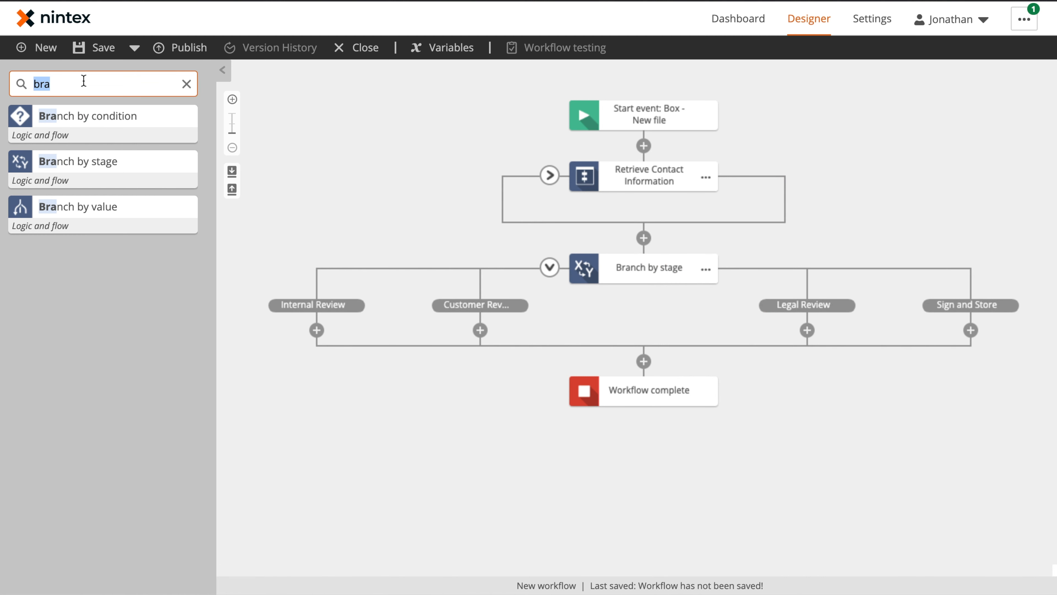
# Step: Add an Assign a task step under Internal Review and paste copies under Customer Review and Legal Review
pyautogui.press('BackSpace')
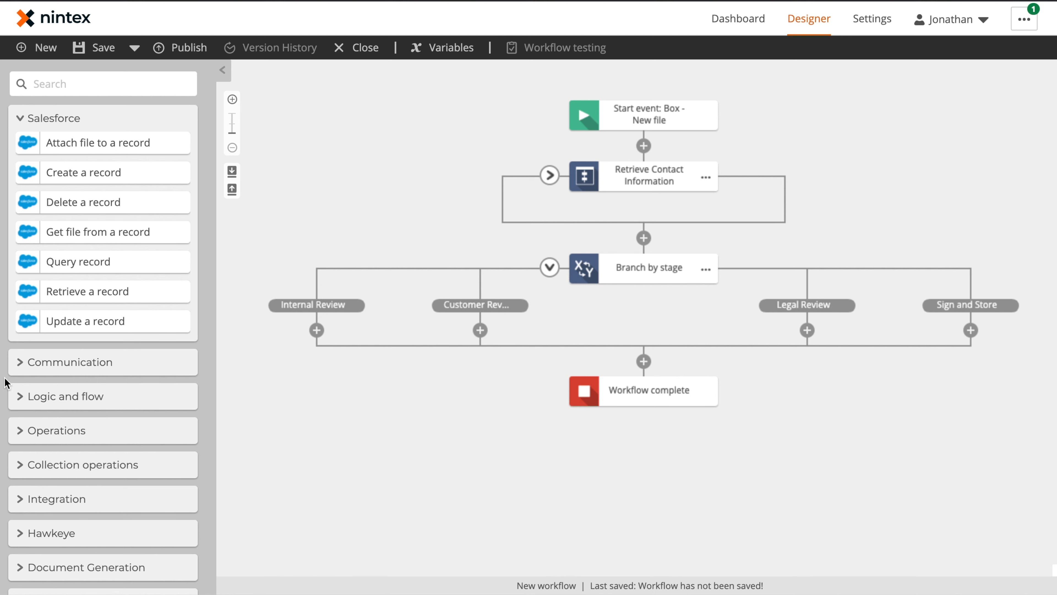
pyautogui.click(20, 363)
pyautogui.moveTo(85, 386); pyautogui.dragTo(305, 324)
pyautogui.click(379, 361)
pyautogui.click(418, 331)
pyautogui.click(480, 330)
pyautogui.click(497, 347)
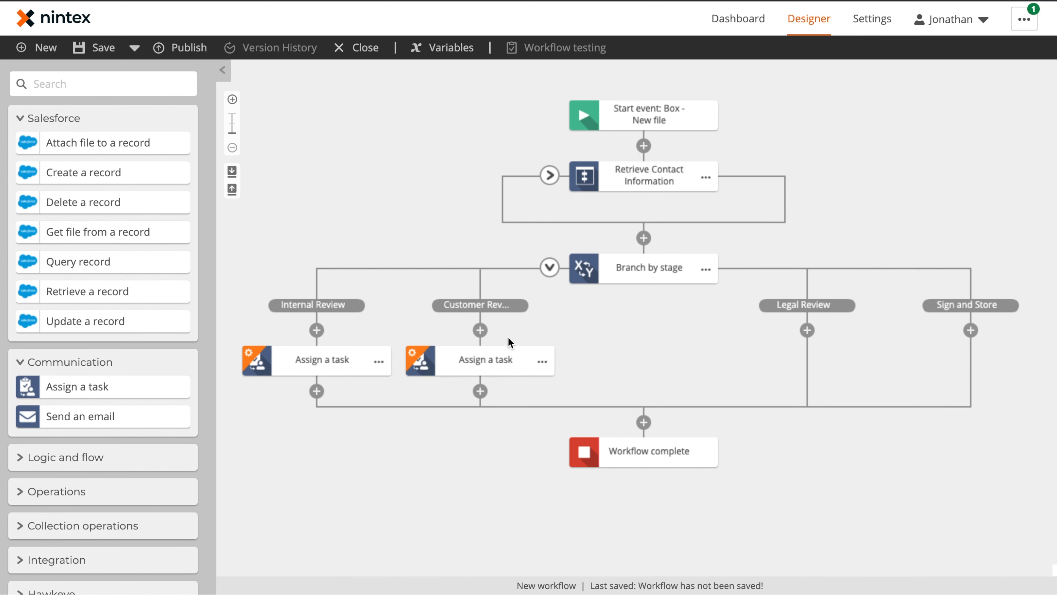
pyautogui.click(807, 330)
pyautogui.click(828, 347)
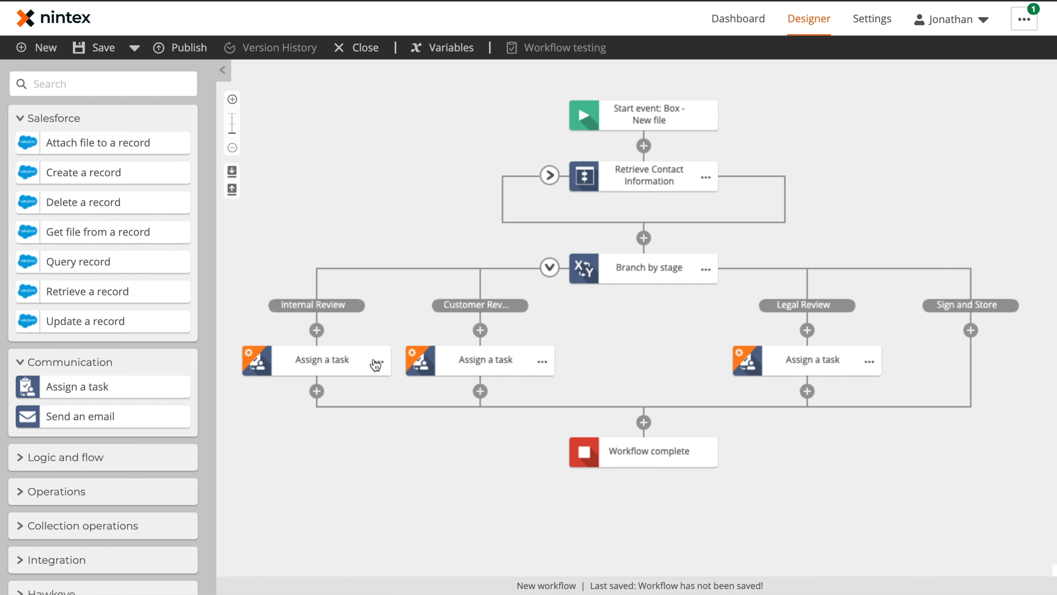
# Step: Begin renaming the Internal Review task to 'Review Submitted Contract'
pyautogui.click(395, 360)
pyautogui.click(407, 366)
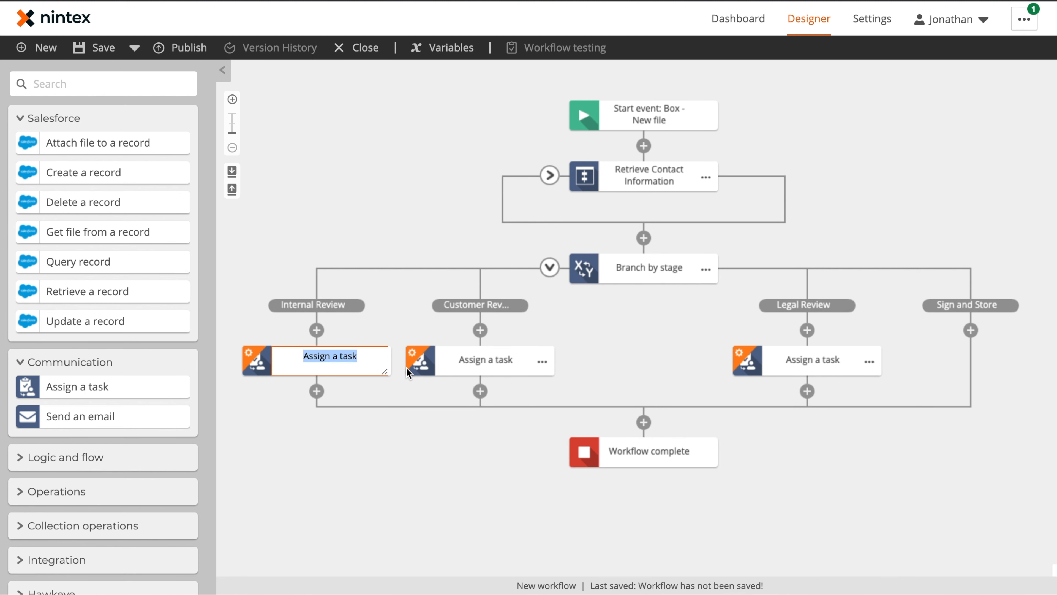
pyautogui.write('Review Sub')
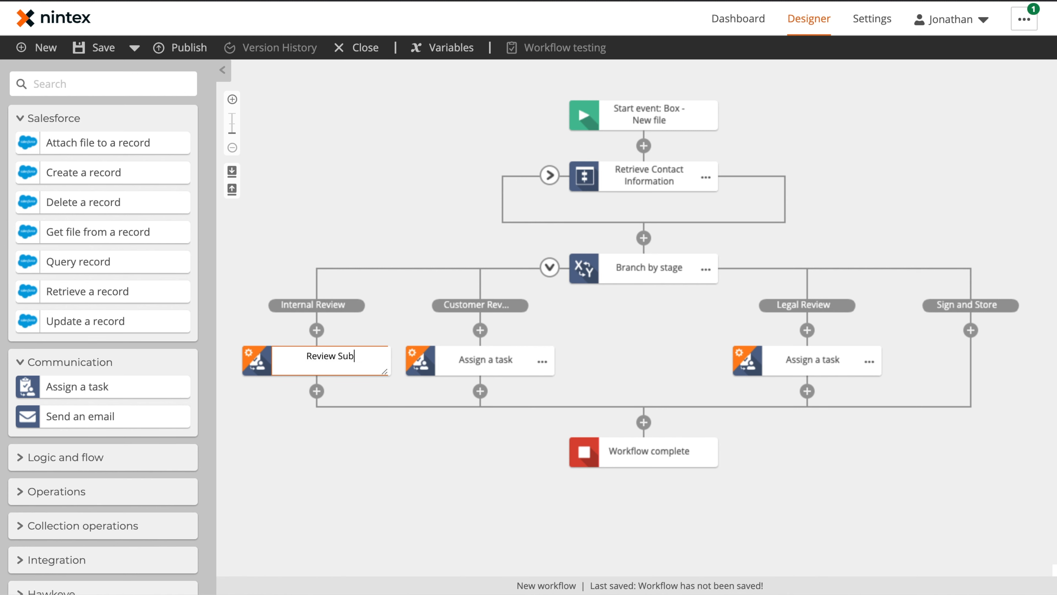
pyautogui.write('mitted Contract')
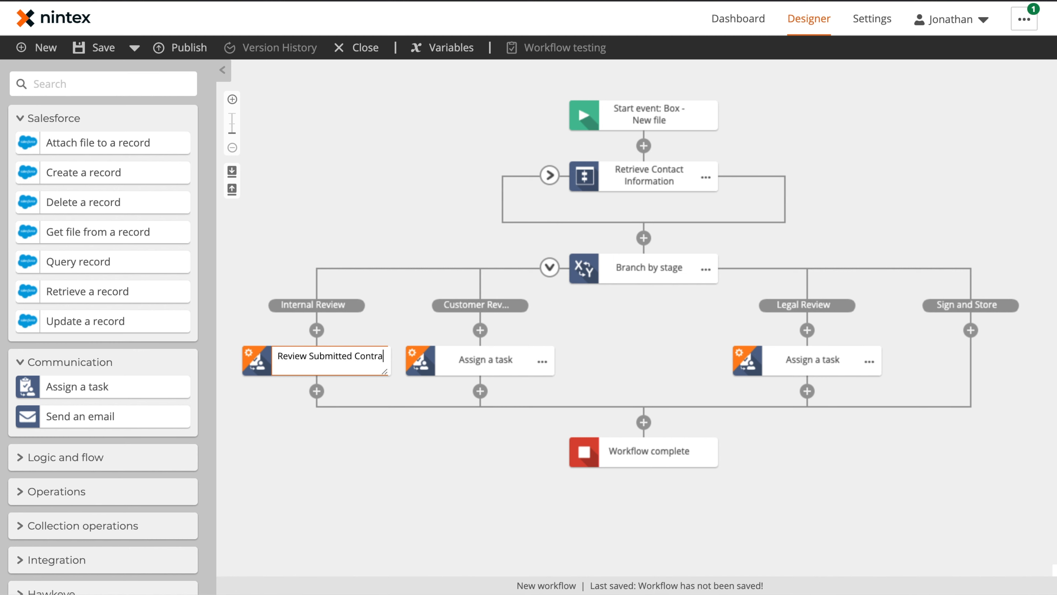
# Step: Finish the 'Review Submitted Contract' name and make it an express approval named Contract Review with a description
pyautogui.press('Return')
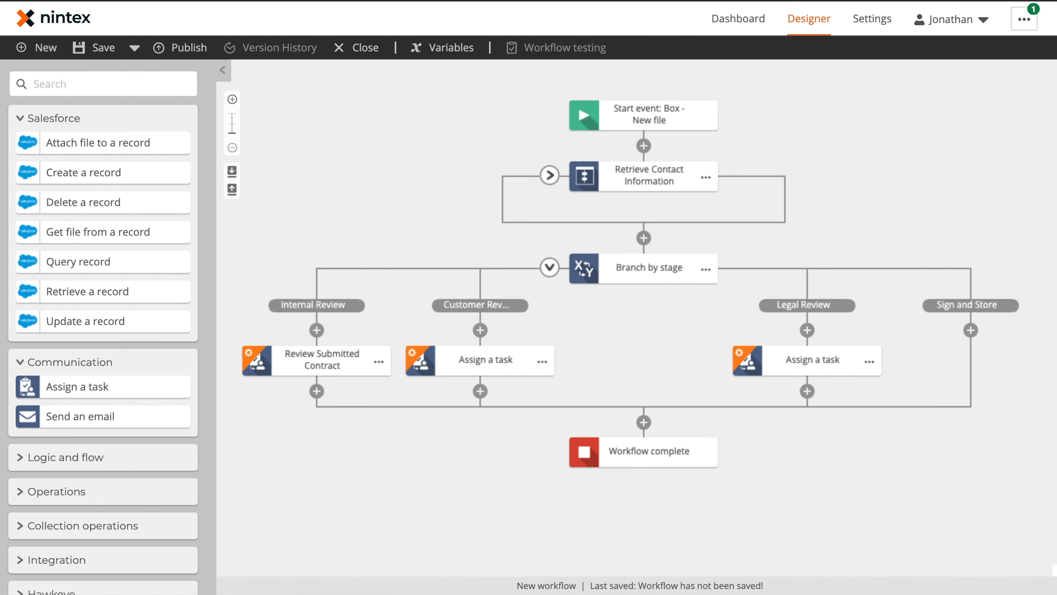
pyautogui.click(324, 360)
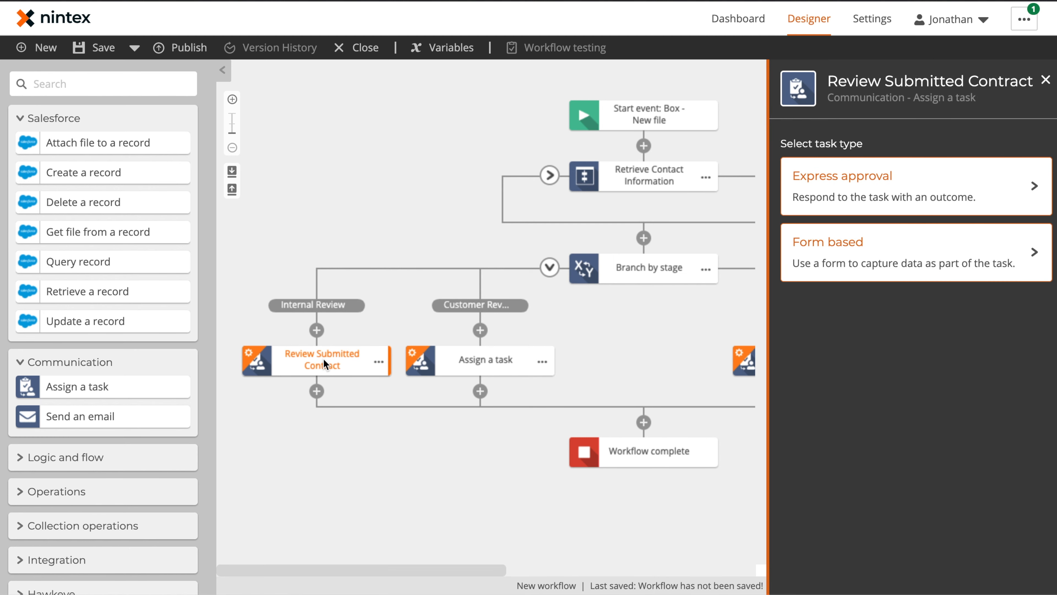
pyautogui.click(882, 181)
pyautogui.click(896, 271)
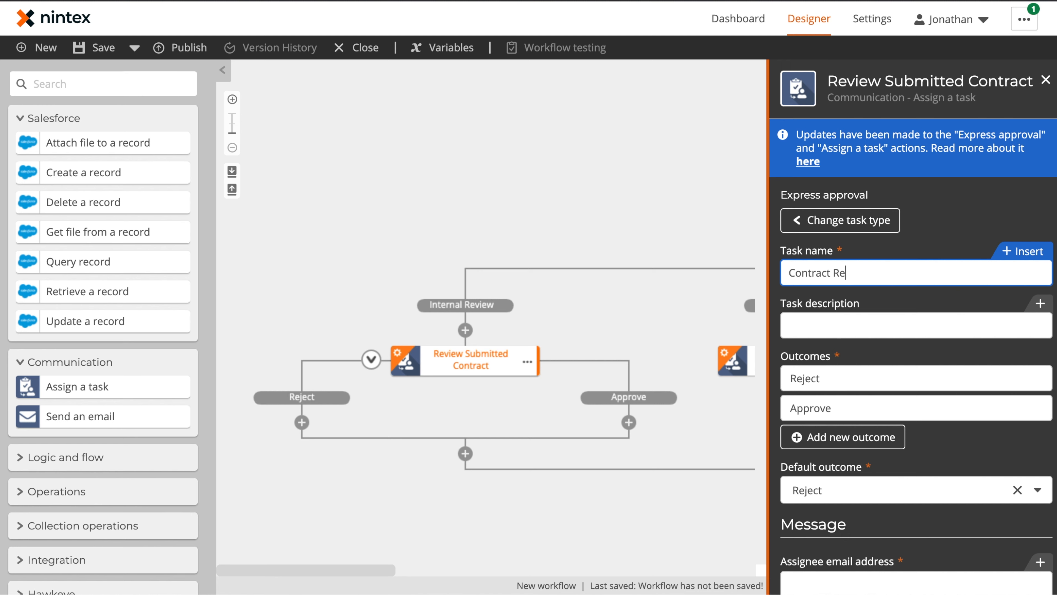
pyautogui.click(894, 320)
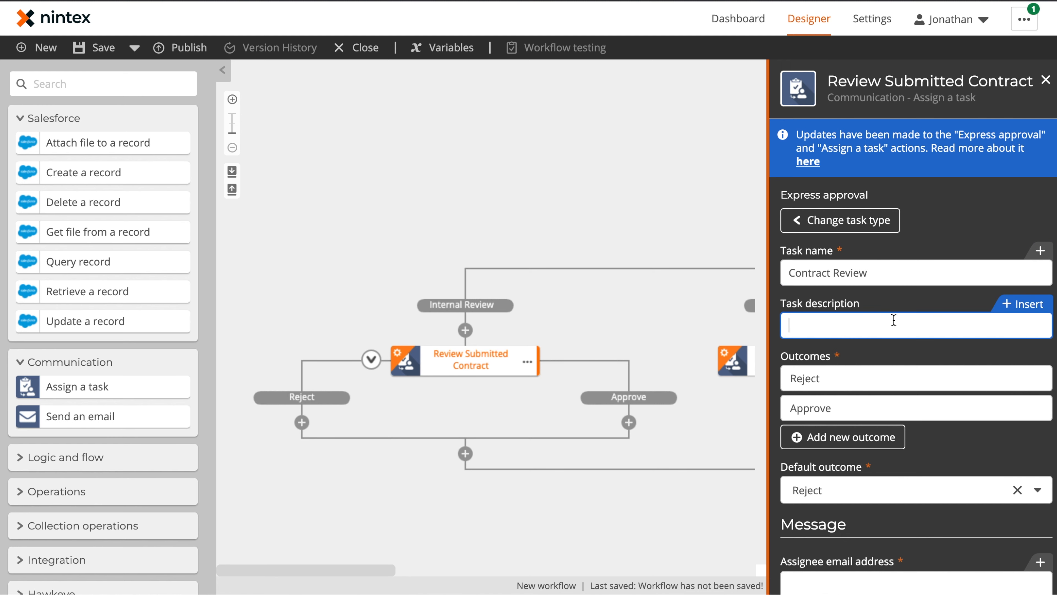
pyautogui.write('Review newly submitted contract')
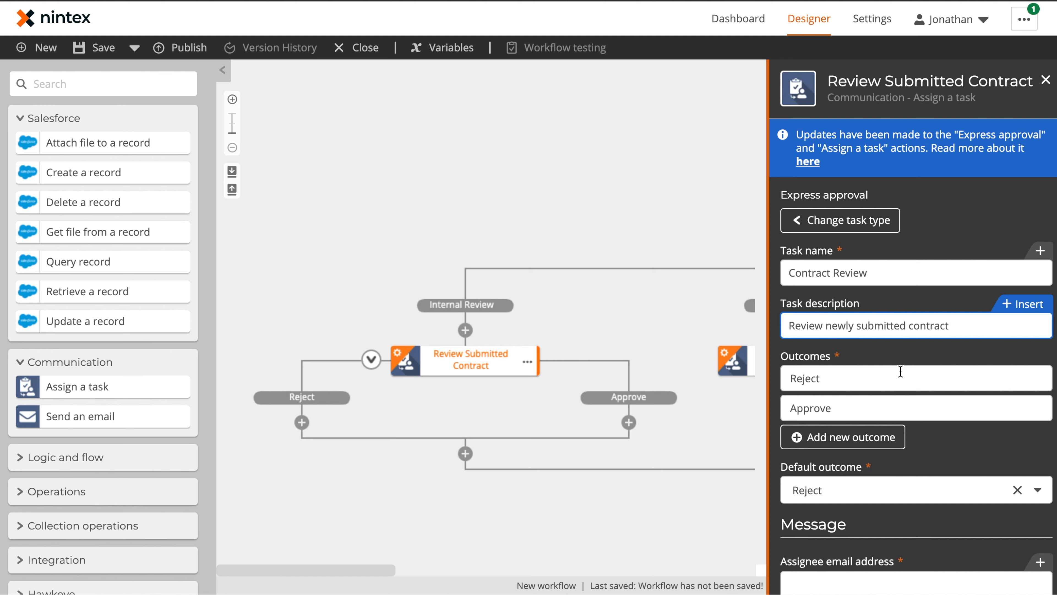
# Step: Rename the Reject outcome to Updated
pyautogui.click(883, 378)
pyautogui.doubleClick(883, 378)
pyautogui.write('Updated')
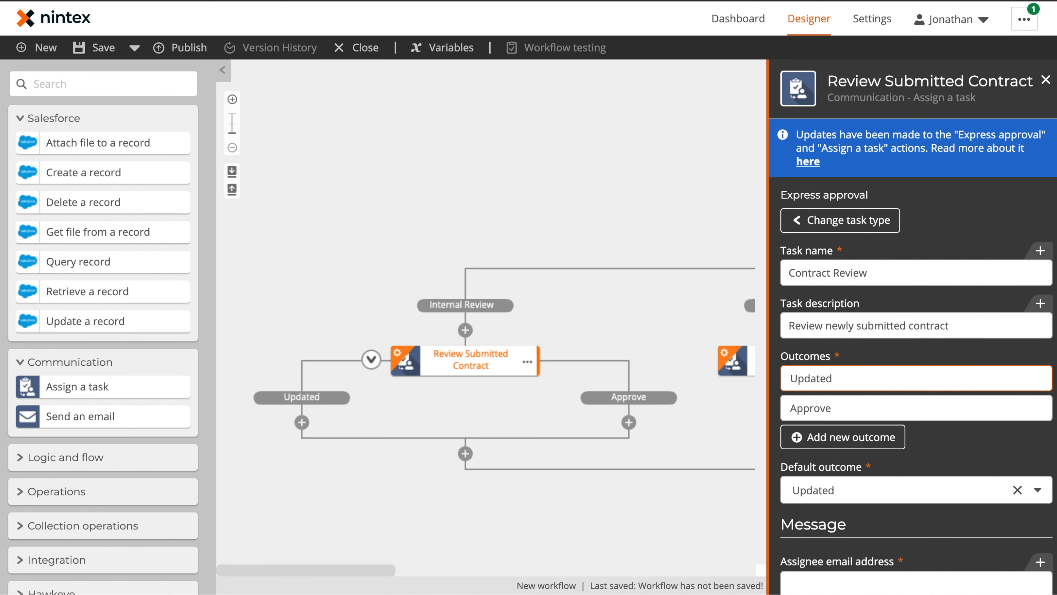
pyautogui.press('Tab')
pyautogui.press('Tab')
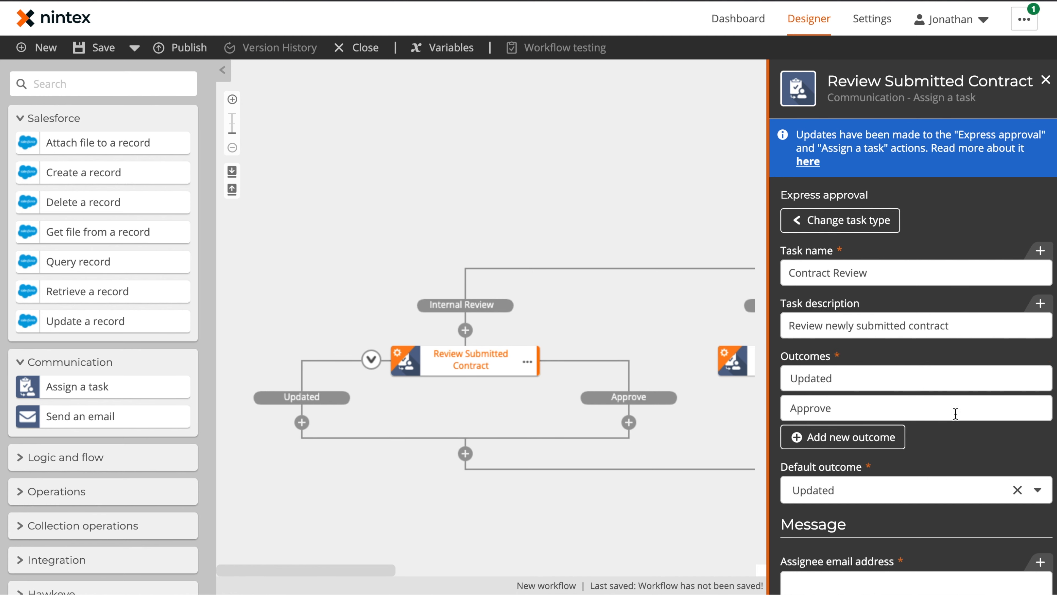
pyautogui.scroll(-3, 957, 454)
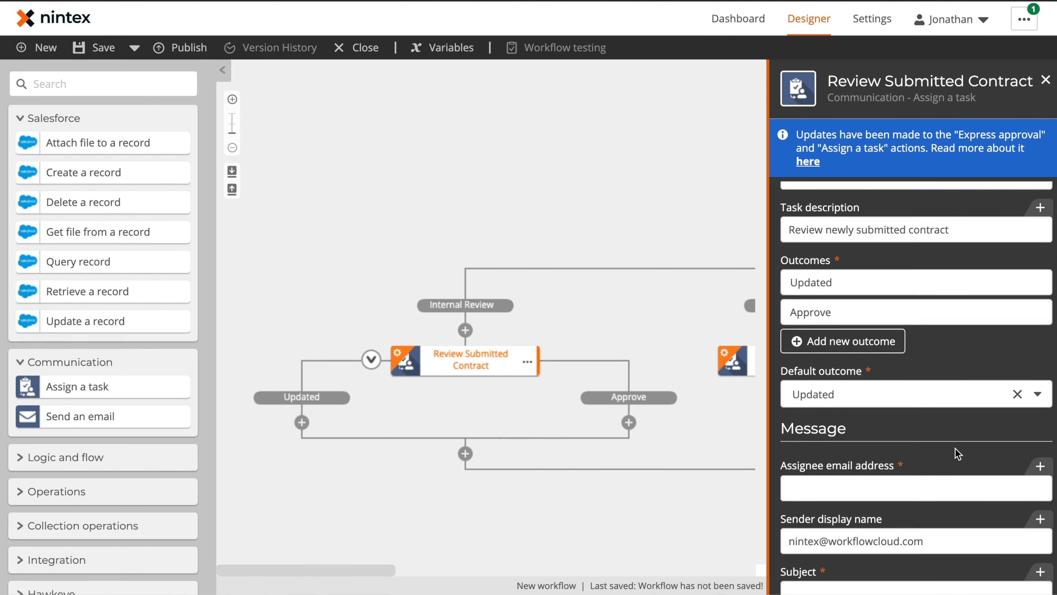
# Step: Assign the task to the Owner Email variable with subject 'New Contract for Review'
pyautogui.click(957, 452)
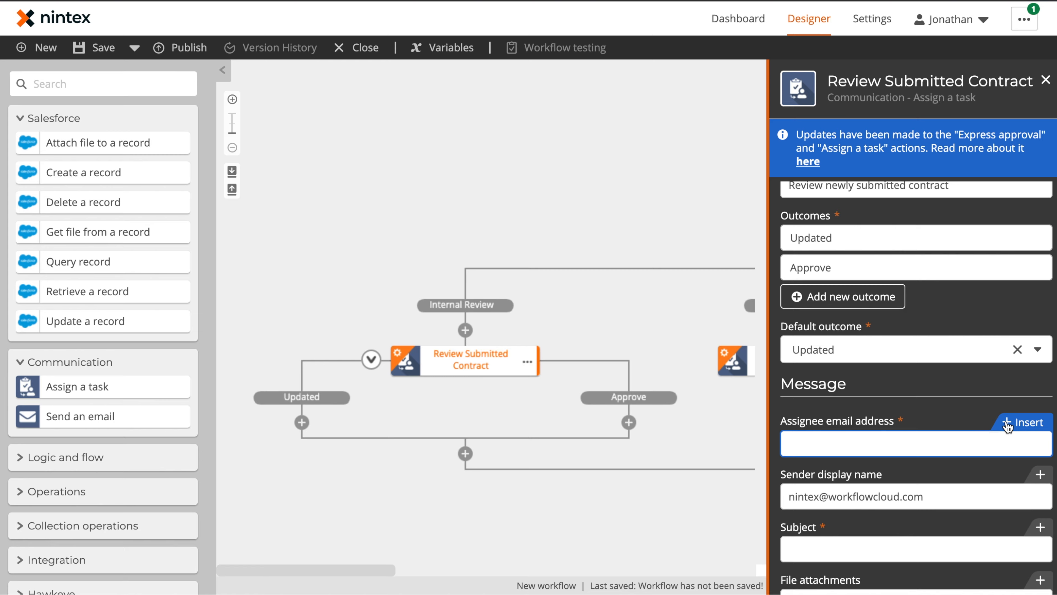
pyautogui.click(1008, 424)
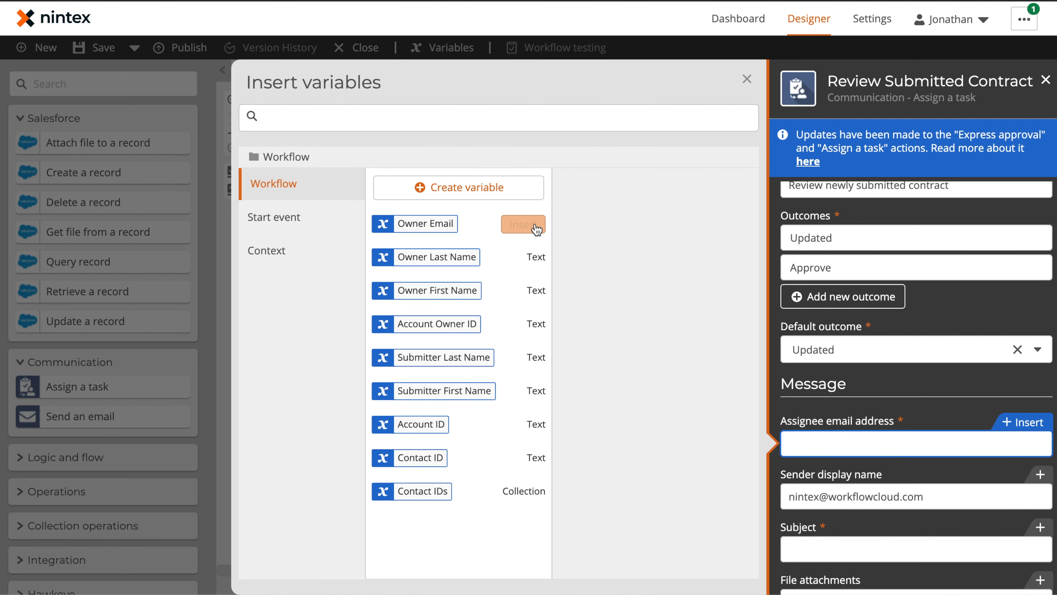
pyautogui.click(537, 225)
pyautogui.scroll(-3, 944, 432)
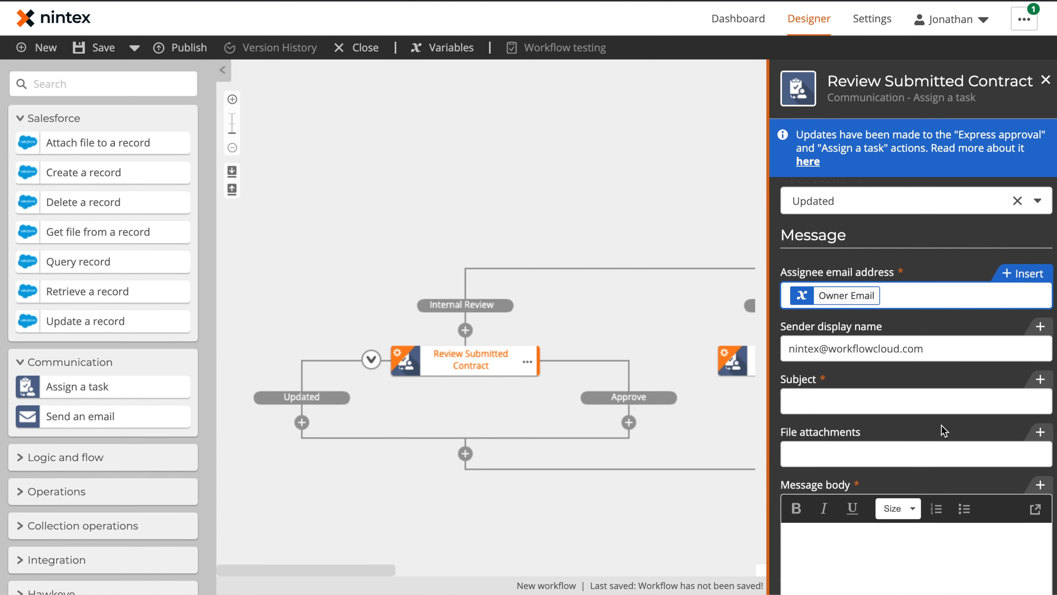
pyautogui.click(905, 398)
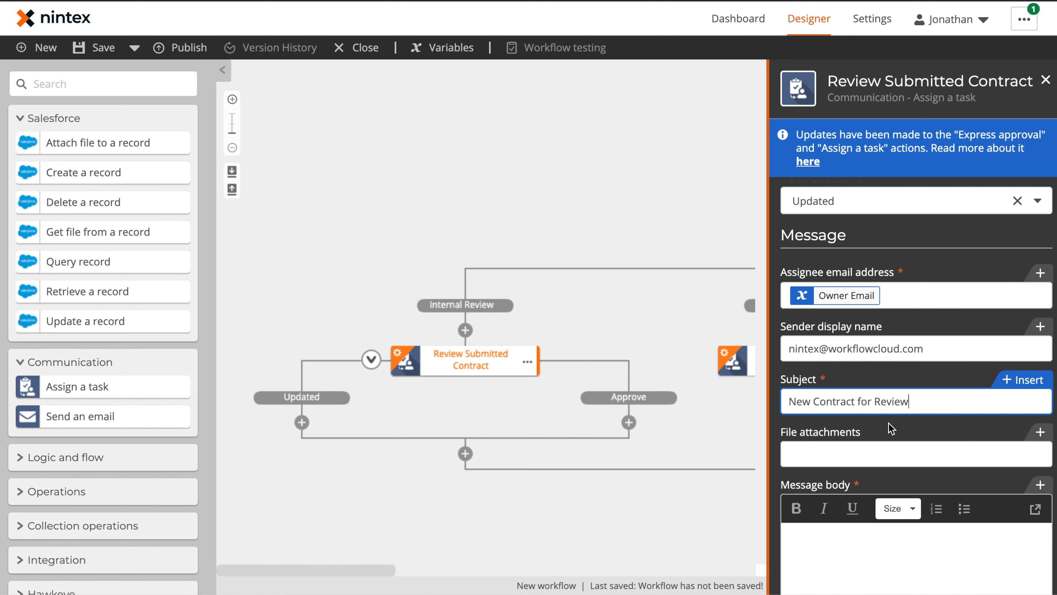
pyautogui.scroll(-4, 895, 437)
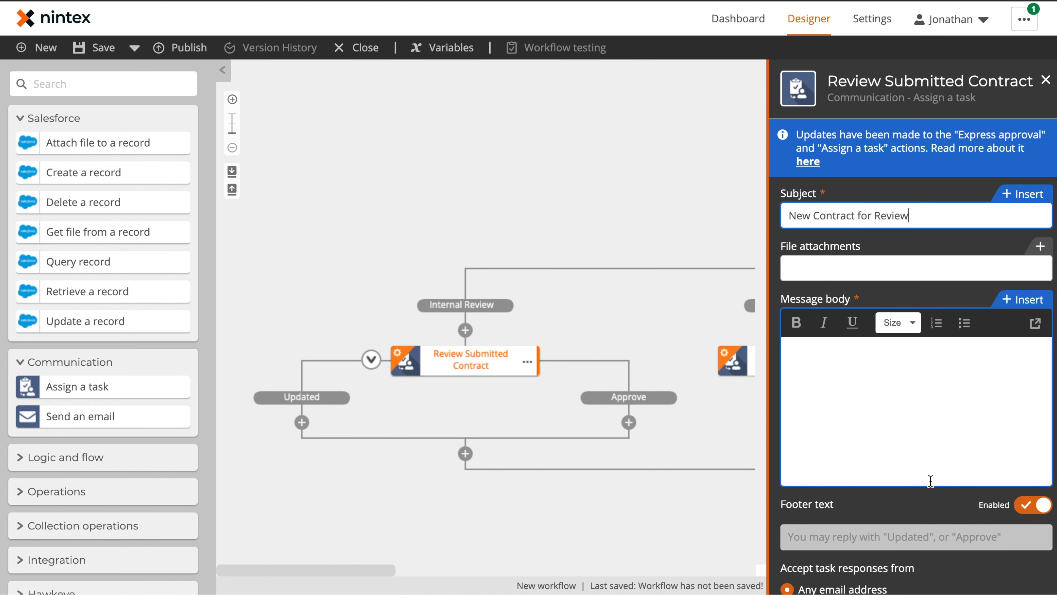
# Step: Paste the prepared message body and verify its 'document here' link in the larger editor
pyautogui.click(926, 401)
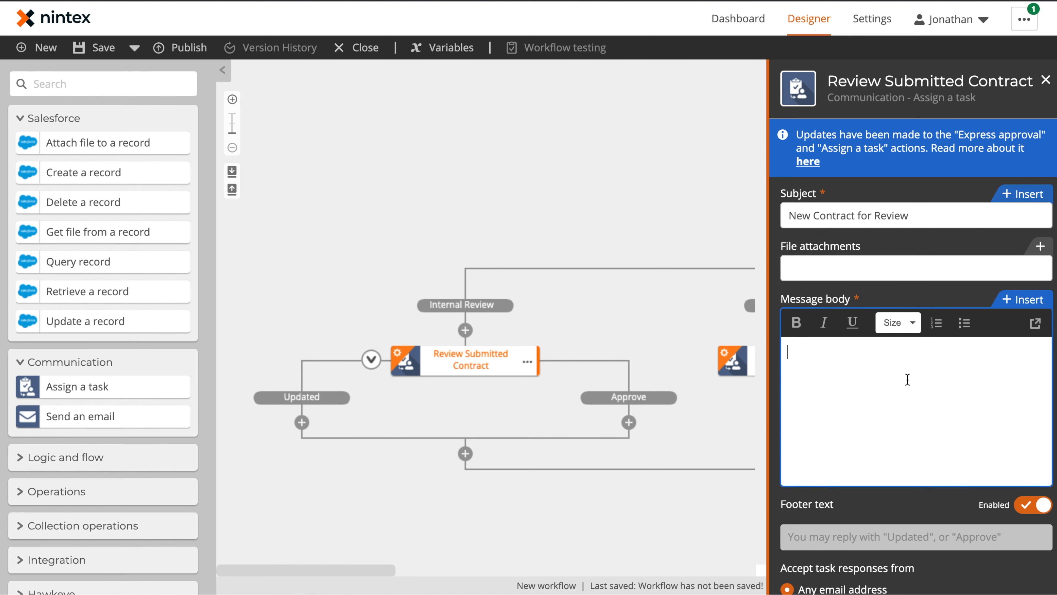
pyautogui.press('super+v')
pyautogui.scroll(3, 927, 390)
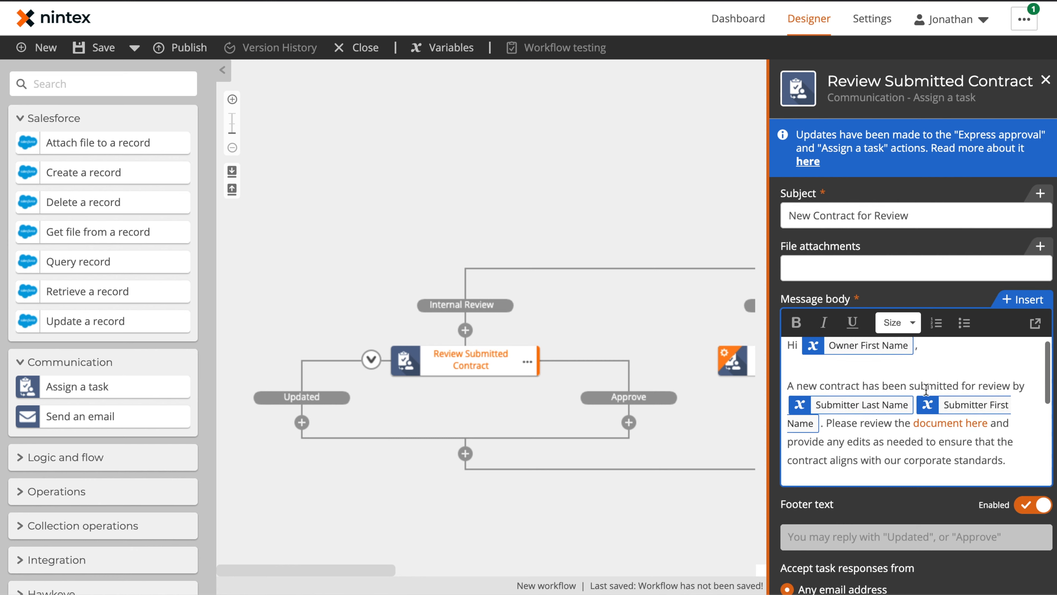
pyautogui.click(1035, 324)
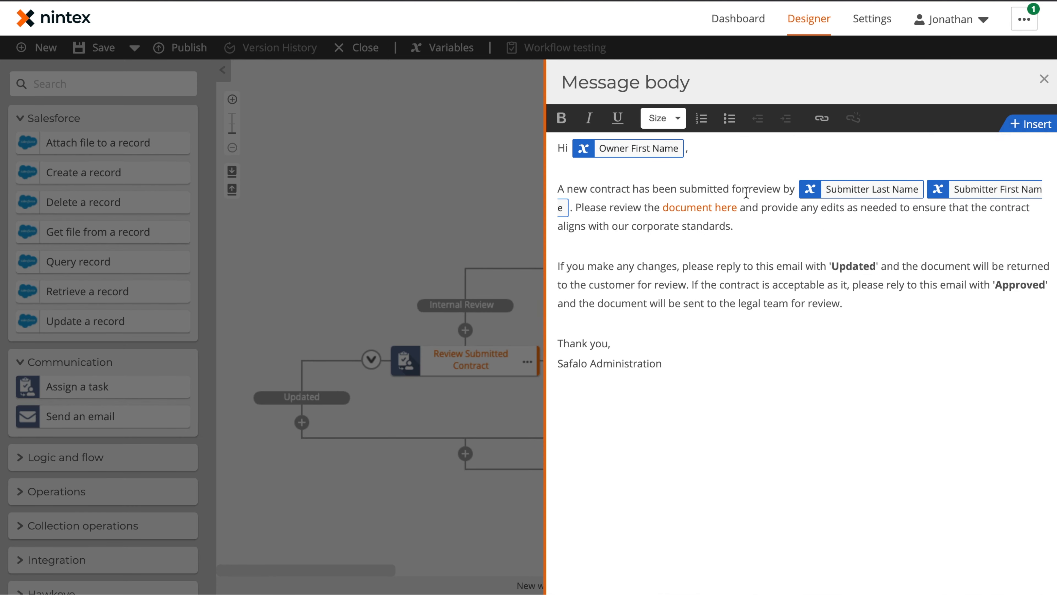
pyautogui.click(822, 118)
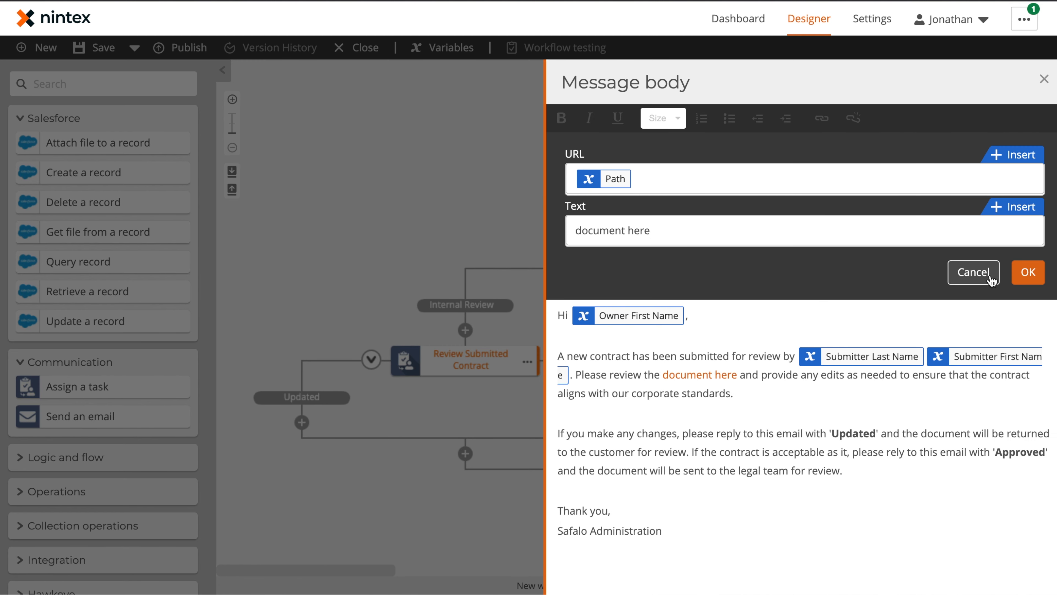
pyautogui.click(975, 273)
pyautogui.click(494, 219)
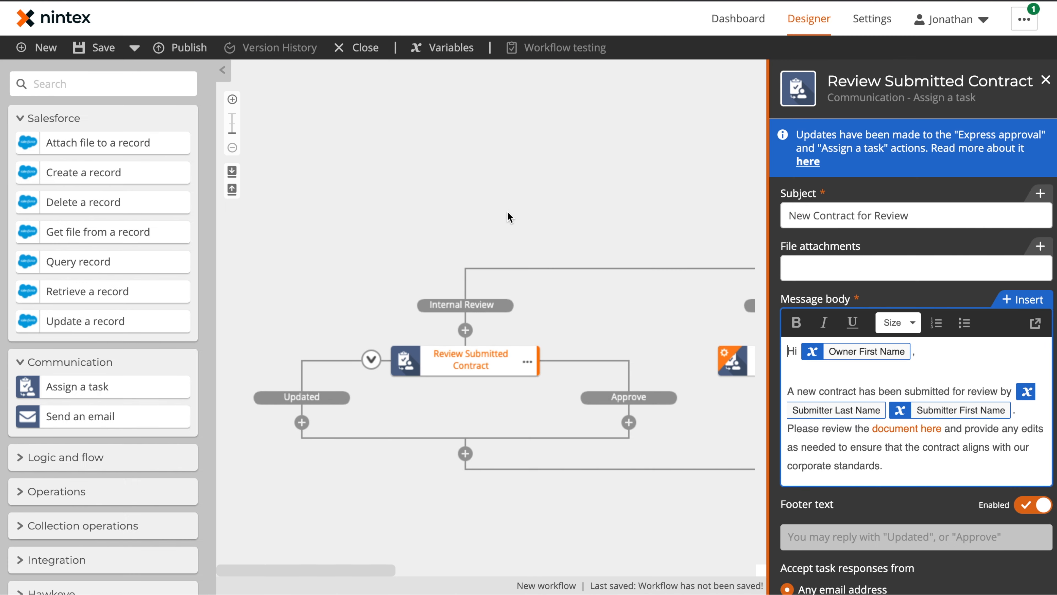
pyautogui.click(616, 277)
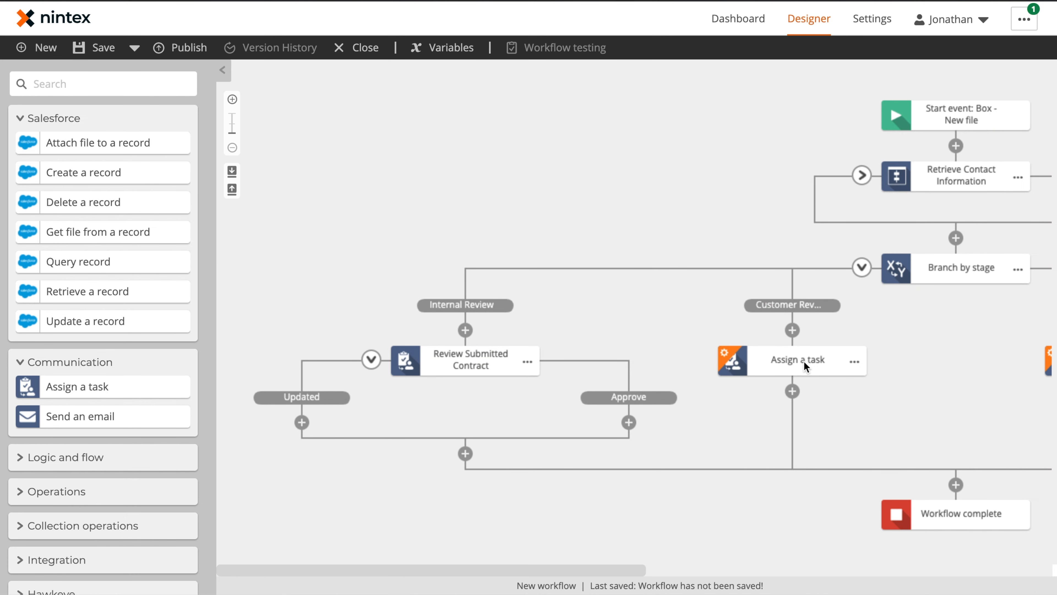
# Step: Point the left stage change to Customer Review and the right one to Legal Review
pyautogui.click(66, 457)
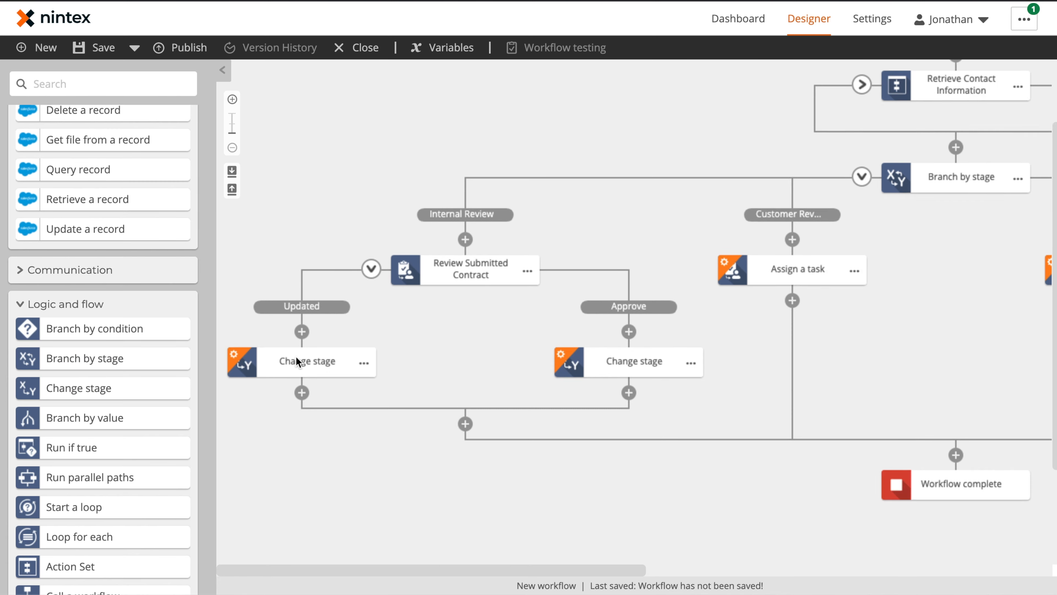
pyautogui.click(297, 361)
pyautogui.click(868, 156)
pyautogui.click(878, 232)
pyautogui.click(635, 362)
pyautogui.click(844, 153)
pyautogui.click(844, 256)
# Step: Name the stage changes 'Send Back to Customer' and 'Send to Legal for Review'
pyautogui.click(308, 361)
pyautogui.write('Send Back to Customer')
pyautogui.click(635, 361)
pyautogui.write('Send to Legal for Review')
# Step: Make the Customer Review task an express approval 'Contract Update' described 'Update reviewed contract'
pyautogui.click(507, 286)
pyautogui.click(874, 179)
pyautogui.write('Contract Update')
pyautogui.click(916, 325)
pyautogui.write('Update reviewed contract')
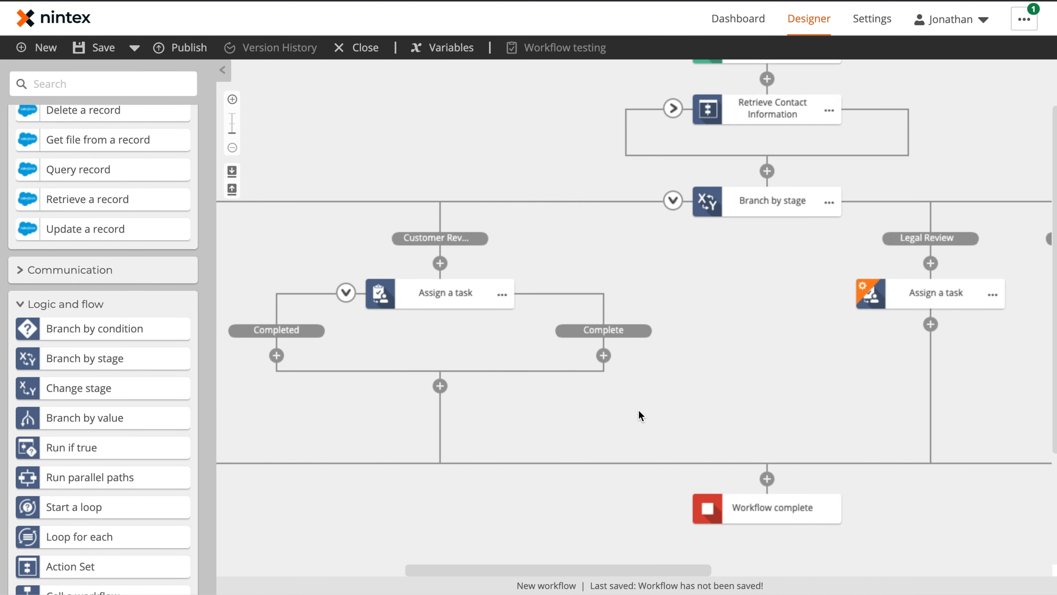
# Step: Make the legal task an express approval 'Legal contract Review' described 'Legal review of approved contract'
pyautogui.click(442, 293)
pyautogui.click(880, 273)
pyautogui.write('Legal contract Review')
pyautogui.press('Tab')
pyautogui.write('Legal review of approved contract')
pyautogui.press('Tab')
pyautogui.write('Updated App')
# Step: Enter the legal team's e-mail as assignee, set the subject, and add an Internal Review stage change
pyautogui.scroll(-5, 903, 365)
pyautogui.click(904, 365)
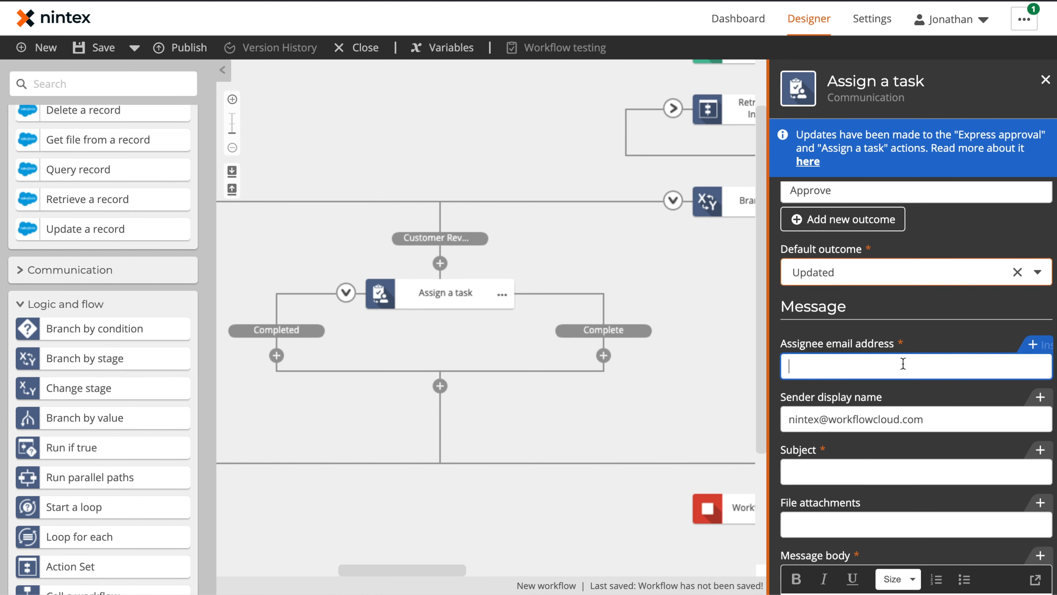
pyautogui.click(903, 362)
pyautogui.write('Updated Contract for')
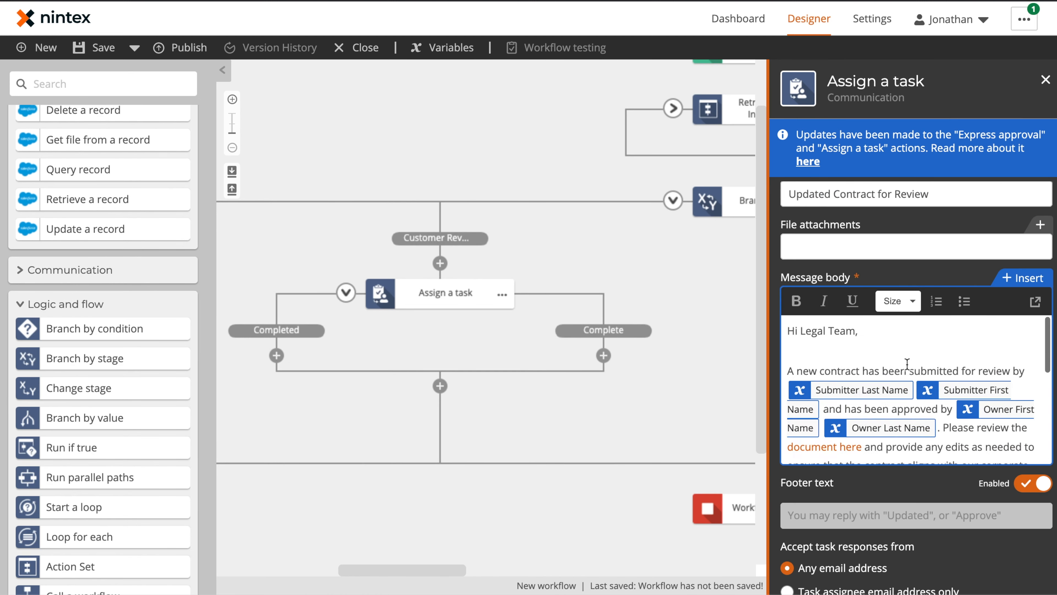
pyautogui.write('Review Update')
pyautogui.moveTo(79, 388); pyautogui.dragTo(972, 350)
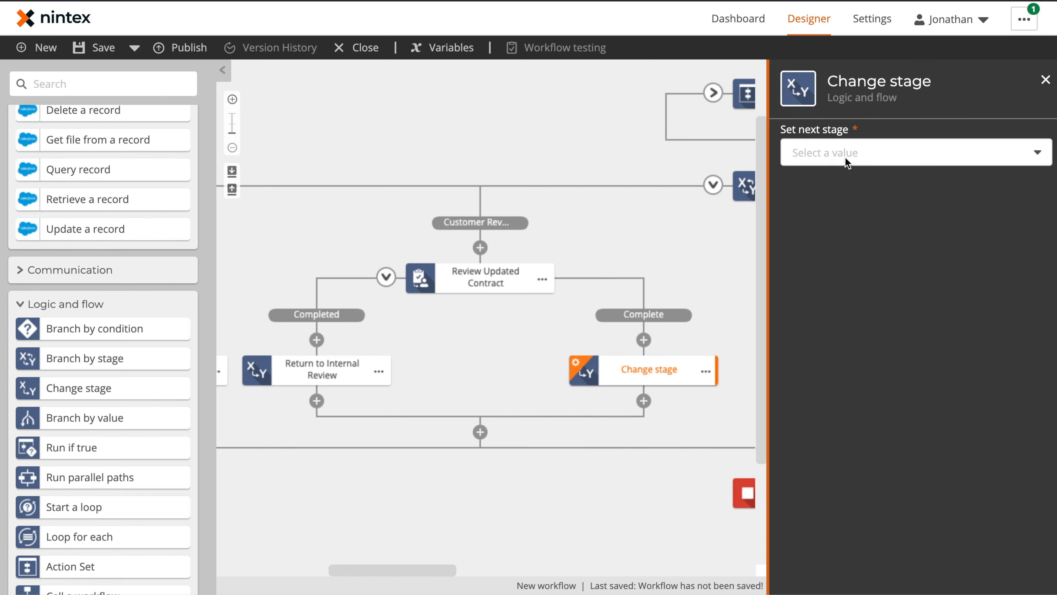
pyautogui.click(895, 205)
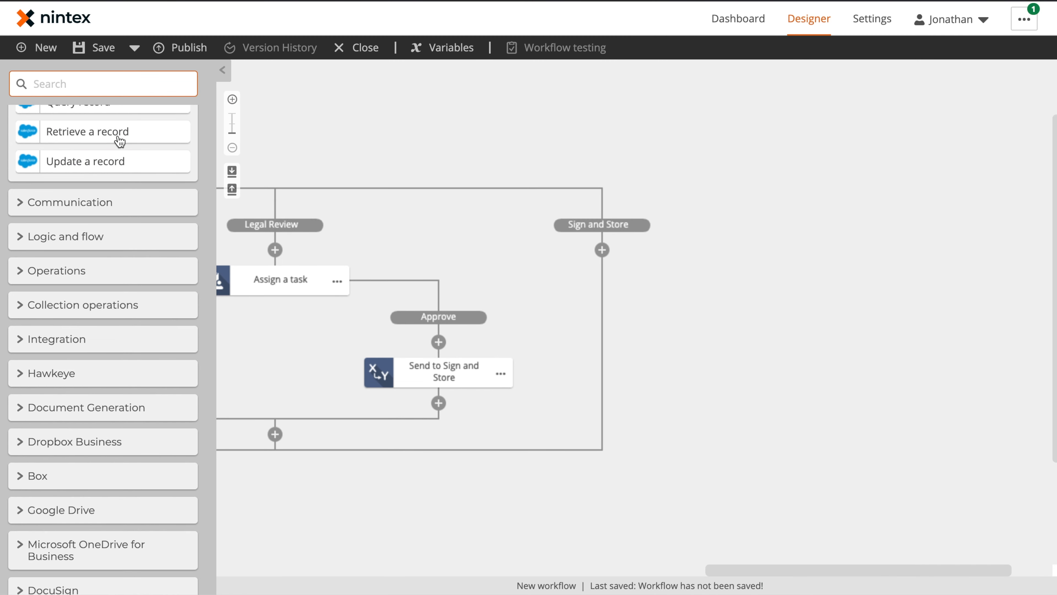
# Step: Add a Nintex Sign Get signature action under Sign and Store and open its settings
pyautogui.write('get sig')
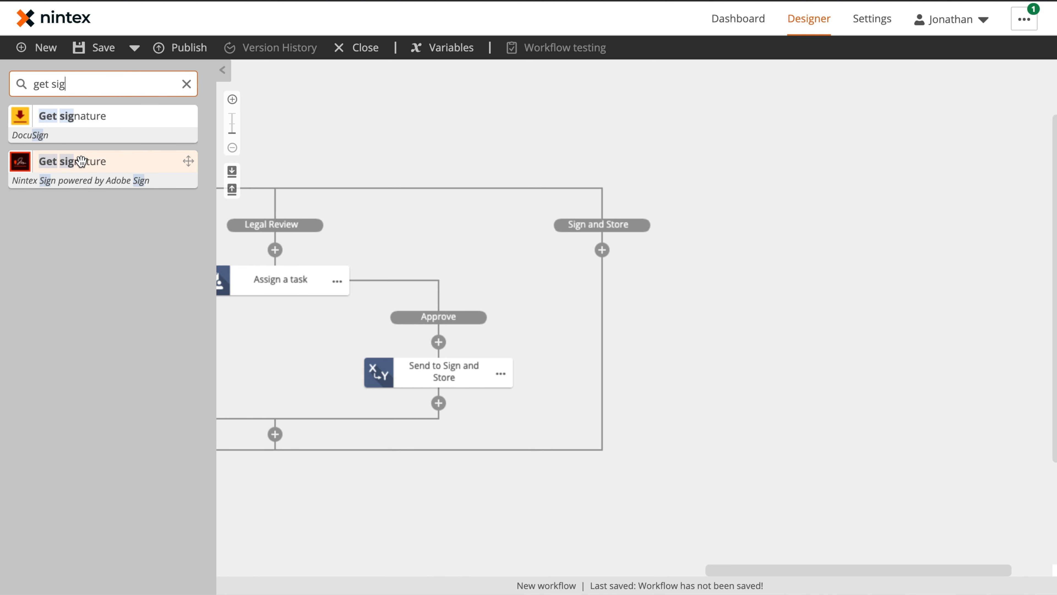
pyautogui.moveTo(81, 161)
pyautogui.mouseDown()
pyautogui.moveTo(762, 243)
pyautogui.moveTo(649, 245)
pyautogui.moveTo(652, 255)
pyautogui.mouseUp()
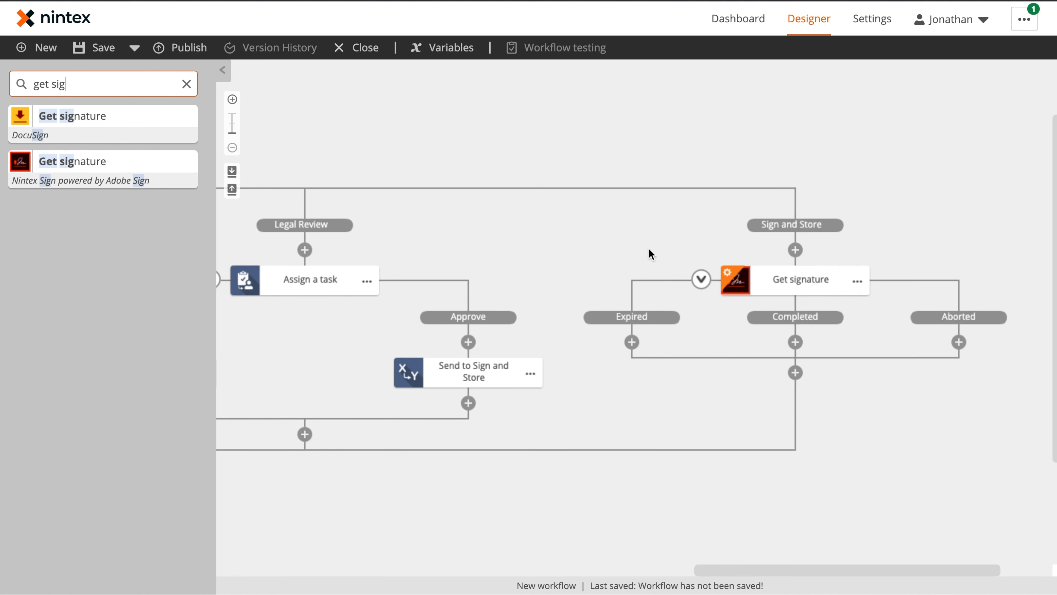
pyautogui.moveTo(914, 435); pyautogui.dragTo(778, 424)
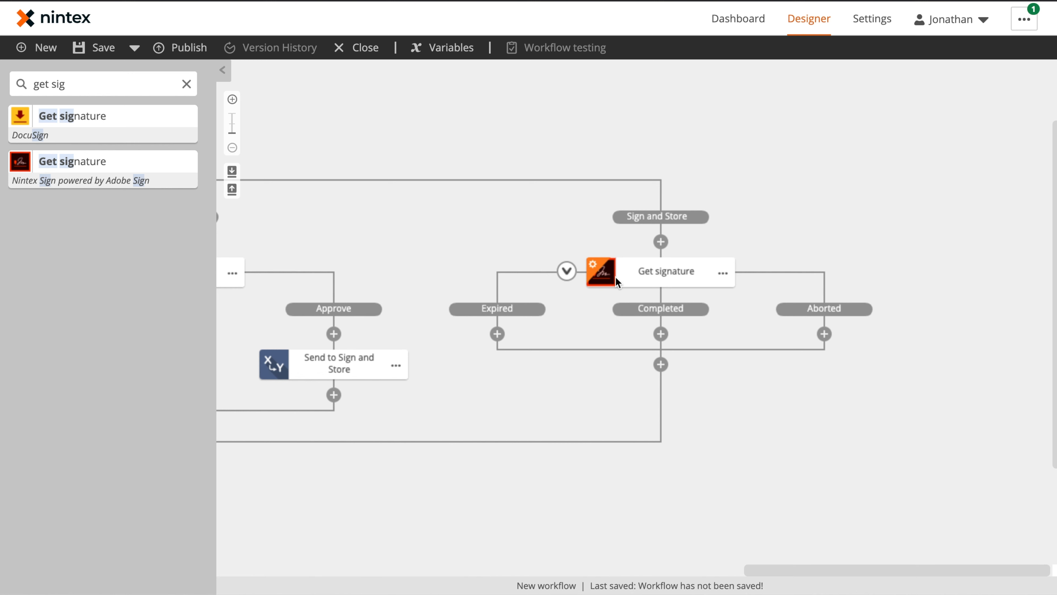
pyautogui.click(666, 271)
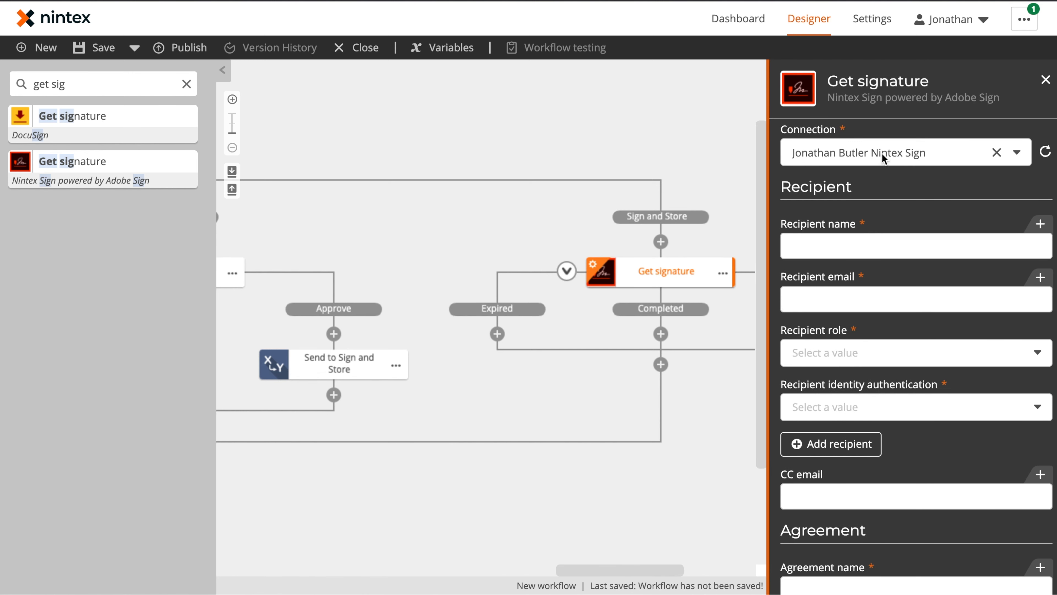
# Step: Add Created by (display name) to the Box start event's exposed variables
pyautogui.click(901, 247)
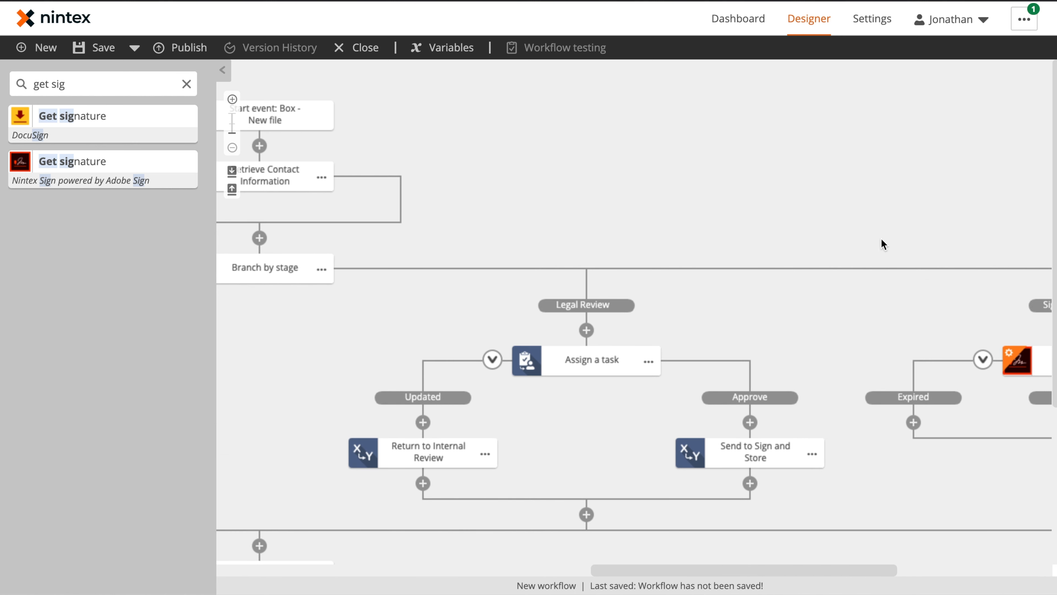
pyautogui.click(496, 120)
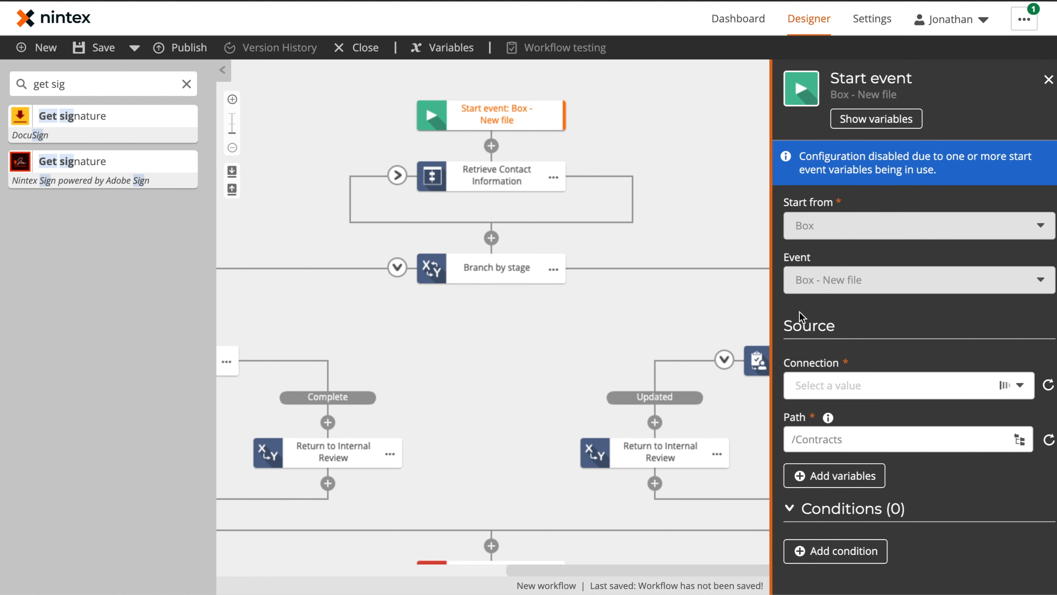
pyautogui.click(839, 553)
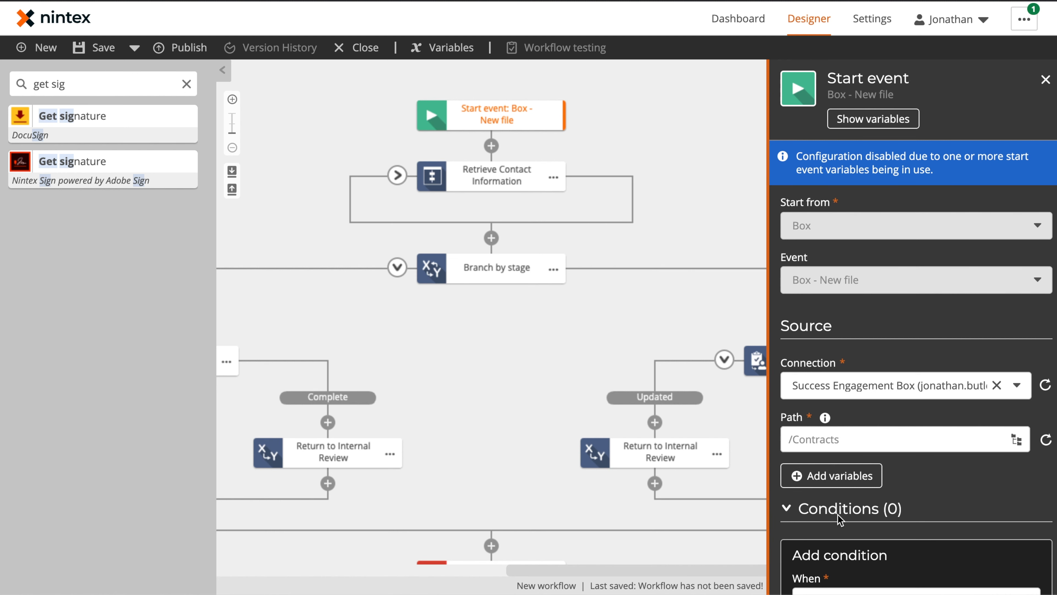
pyautogui.click(818, 479)
pyautogui.click(828, 526)
pyautogui.click(1025, 583)
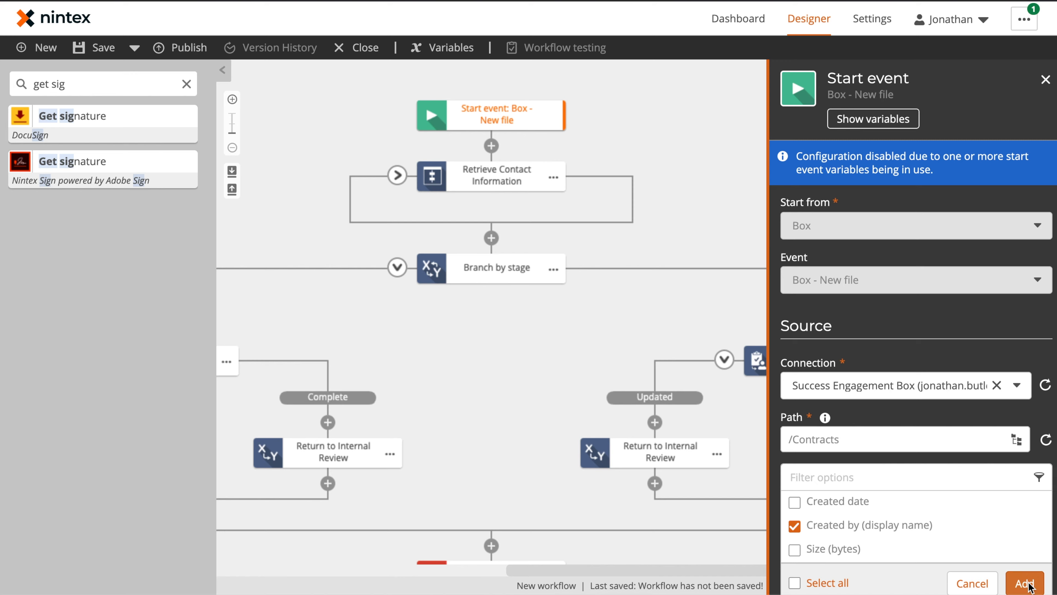
pyautogui.click(755, 76)
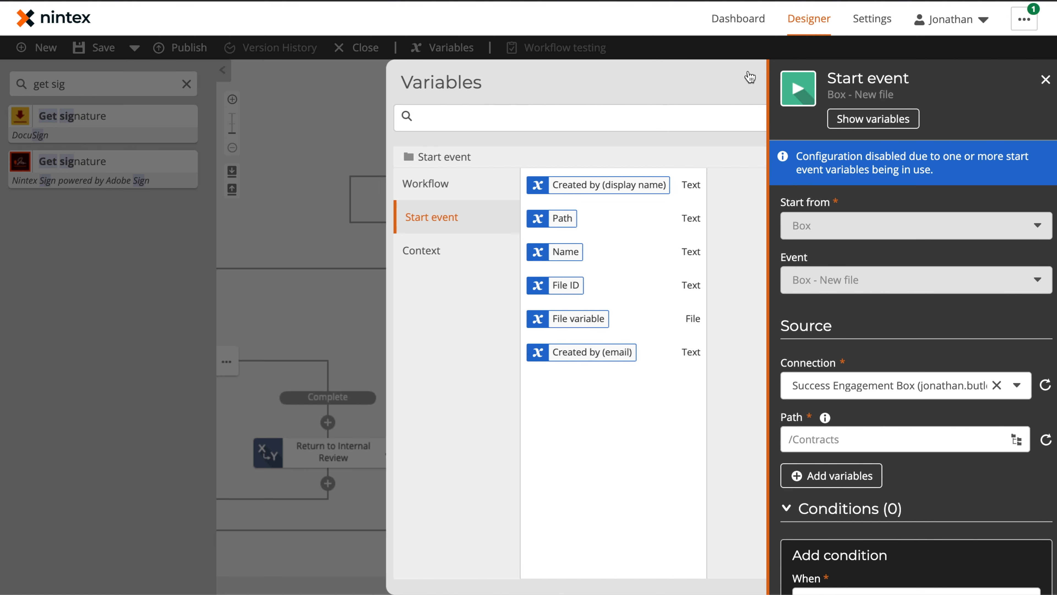
pyautogui.click(729, 133)
pyautogui.hscroll(10, 887, 219)
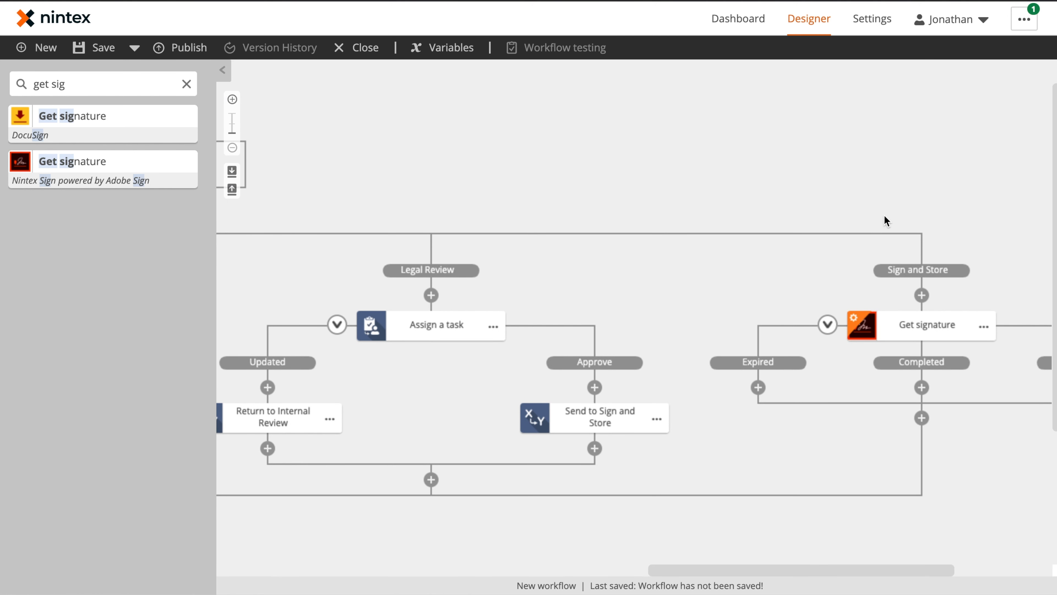
# Step: Make the file creator's display name and email the Get signature recipient, as Signer with Email authentication
pyautogui.click(666, 317)
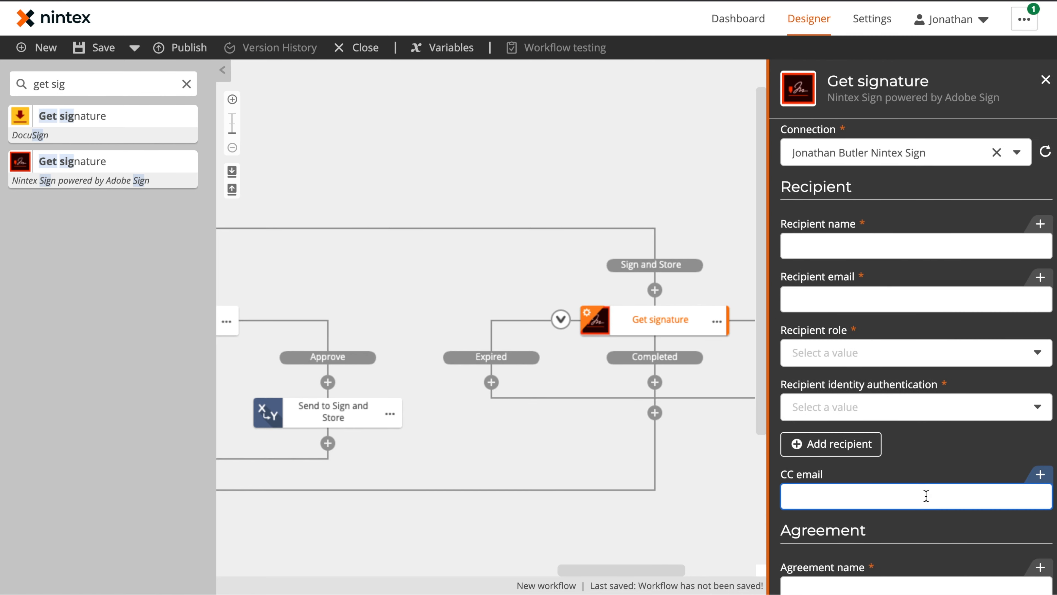
pyautogui.click(1028, 224)
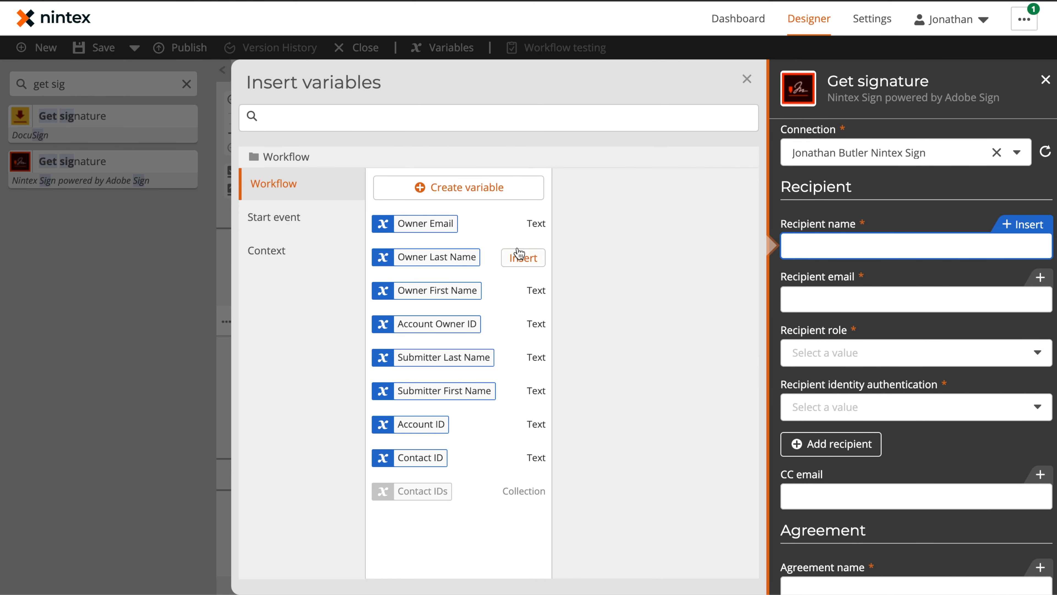
pyautogui.click(304, 229)
pyautogui.click(535, 188)
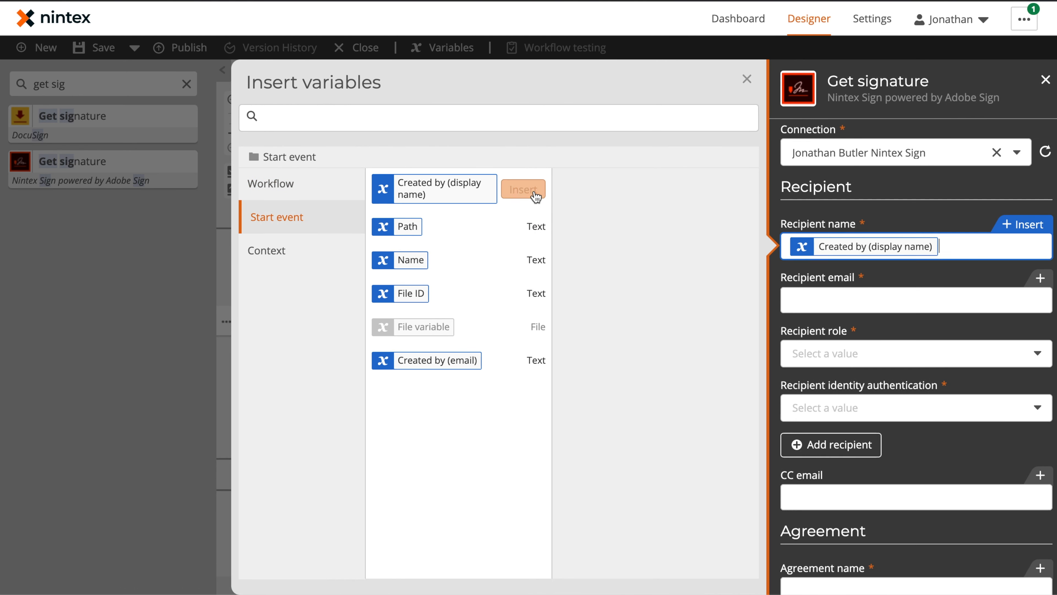
pyautogui.click(817, 290)
pyautogui.click(515, 352)
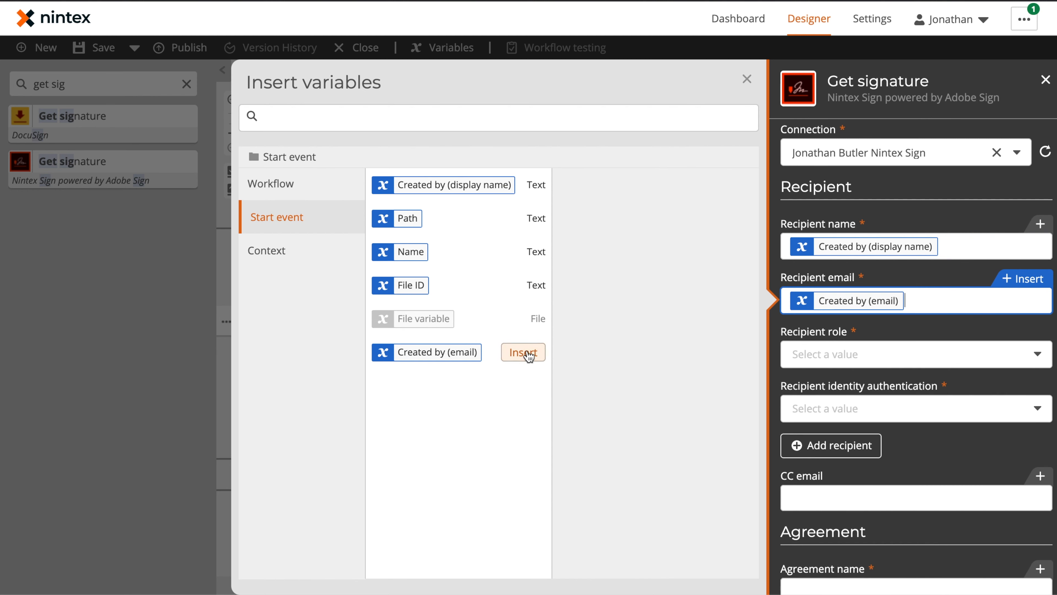
pyautogui.click(879, 353)
pyautogui.click(864, 380)
pyautogui.click(864, 404)
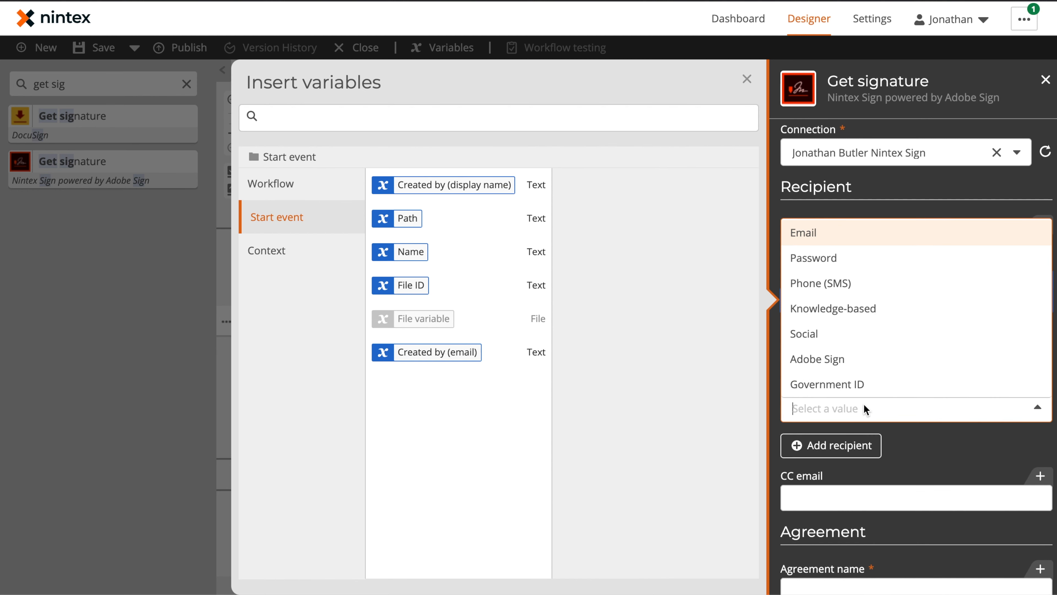
pyautogui.click(831, 236)
pyautogui.click(926, 461)
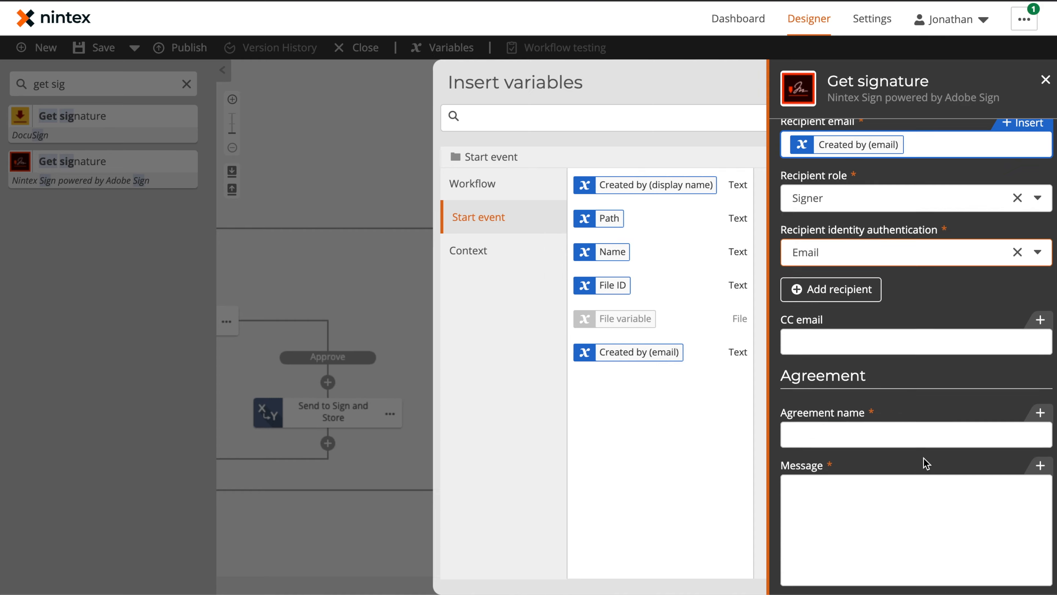
# Step: Enter the agreement name and paste in the personalised signature request message
pyautogui.scroll(-5, 896, 422)
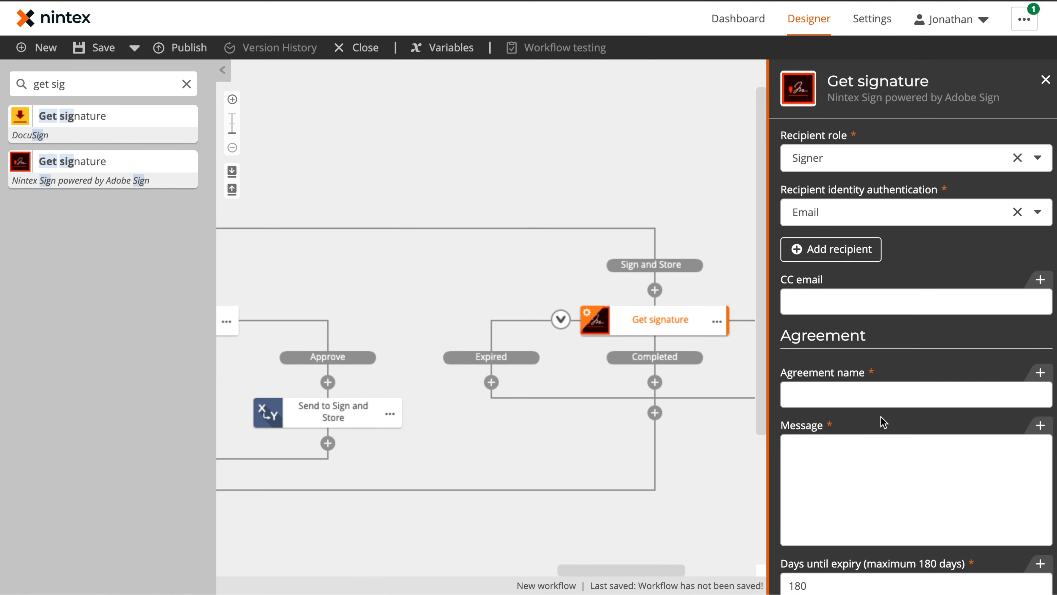
pyautogui.click(876, 386)
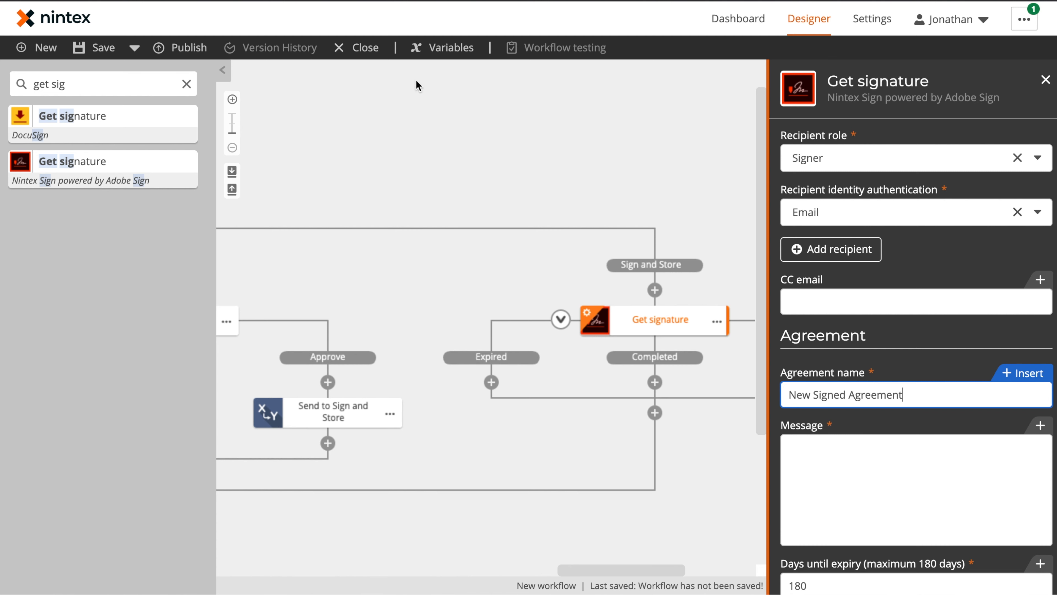
pyautogui.click(906, 474)
pyautogui.write('Hi Created by (display name),  Included here is the final version of your contract for signature. This has been approved by Owner First Name, and the Safalo legal team. You have 30 days to complete the signature otherwise the process will be returned to legal for processing and may be voided.')
pyautogui.click(785, 410)
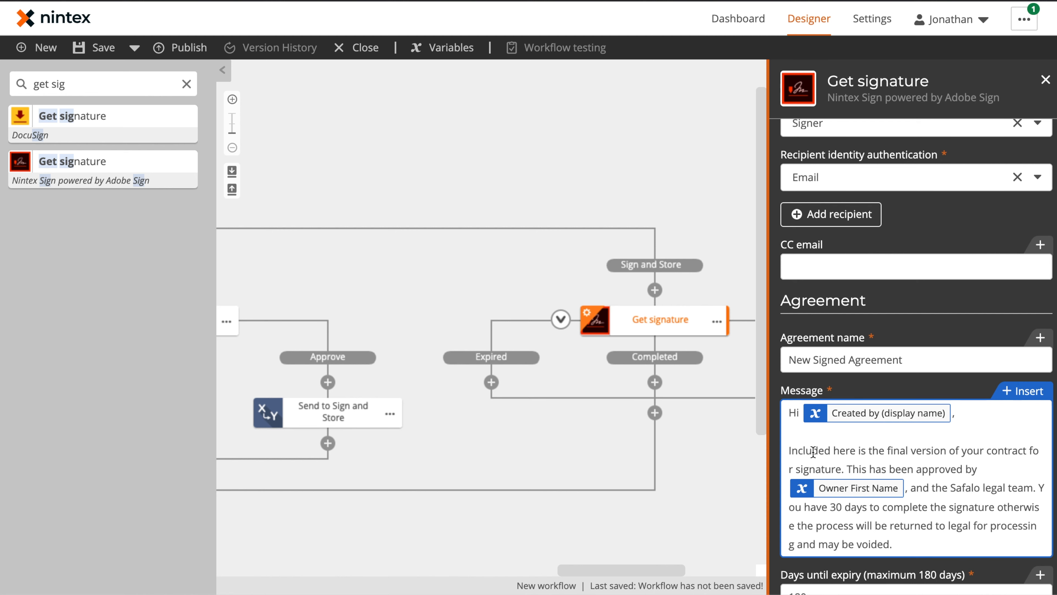
# Step: Change the agreement expiry from 180 to 30 days
pyautogui.scroll(-3, 939, 496)
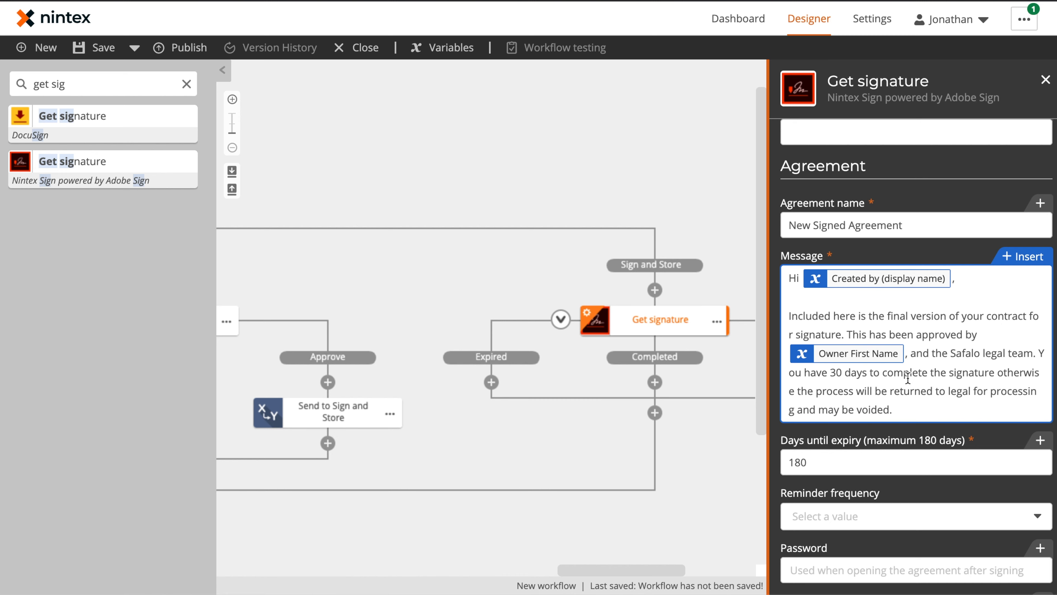
pyautogui.scroll(-5, 915, 393)
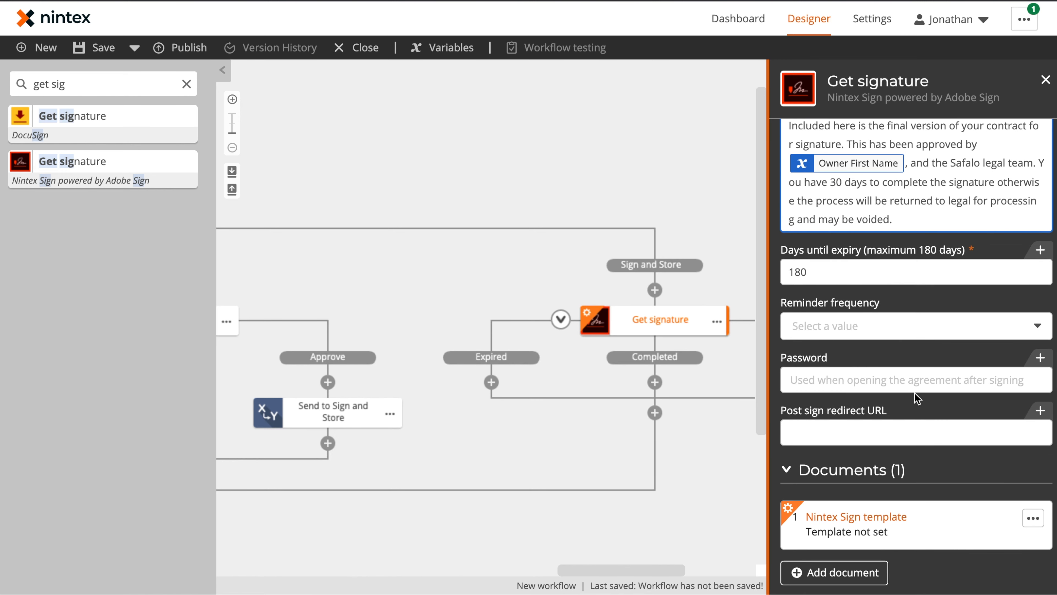
pyautogui.doubleClick(839, 278)
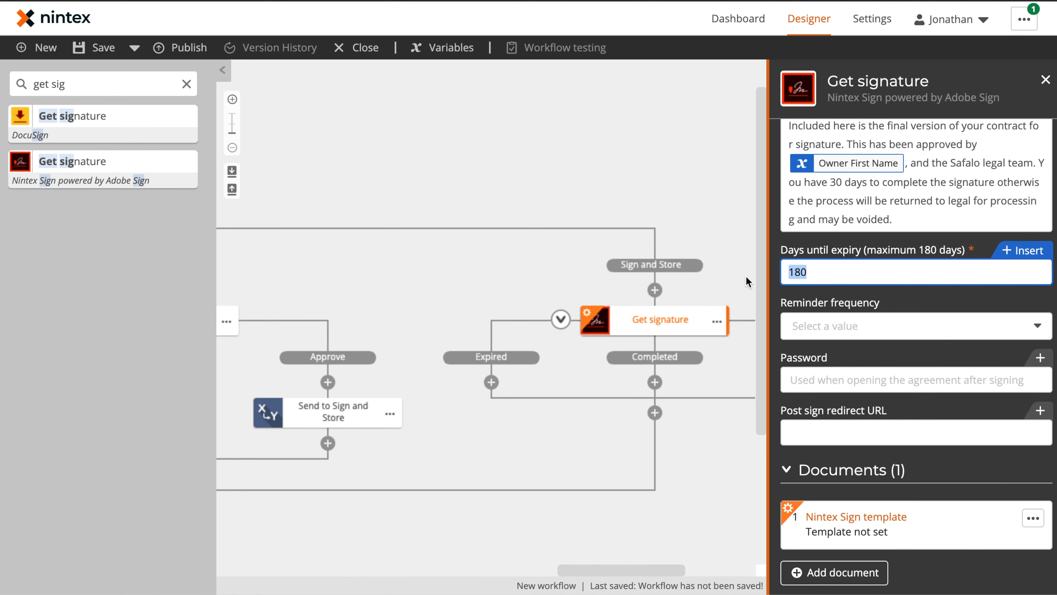
pyautogui.write('30')
pyautogui.scroll(-3, 854, 296)
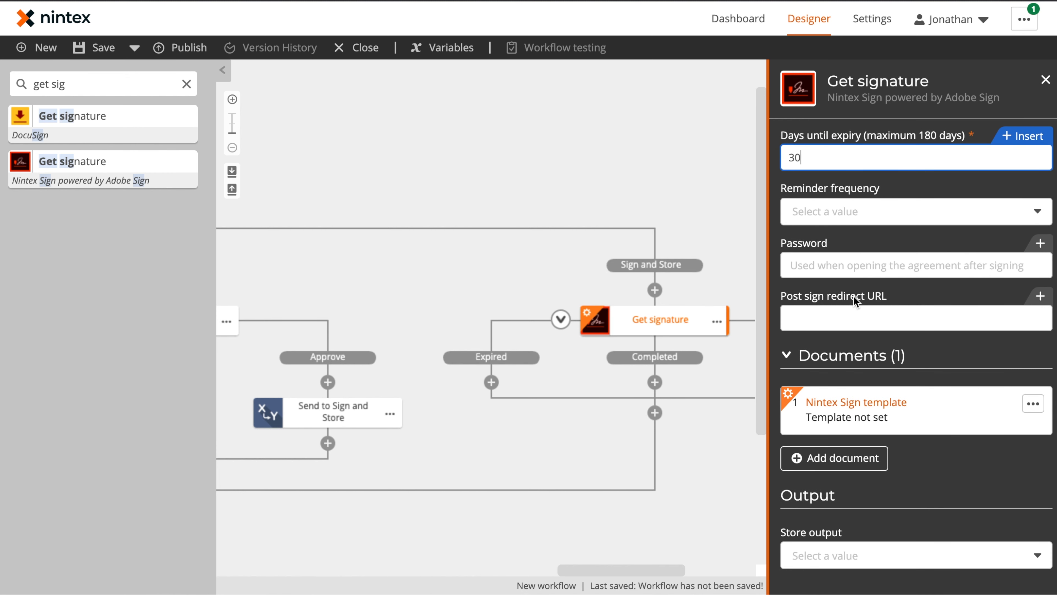
pyautogui.click(923, 407)
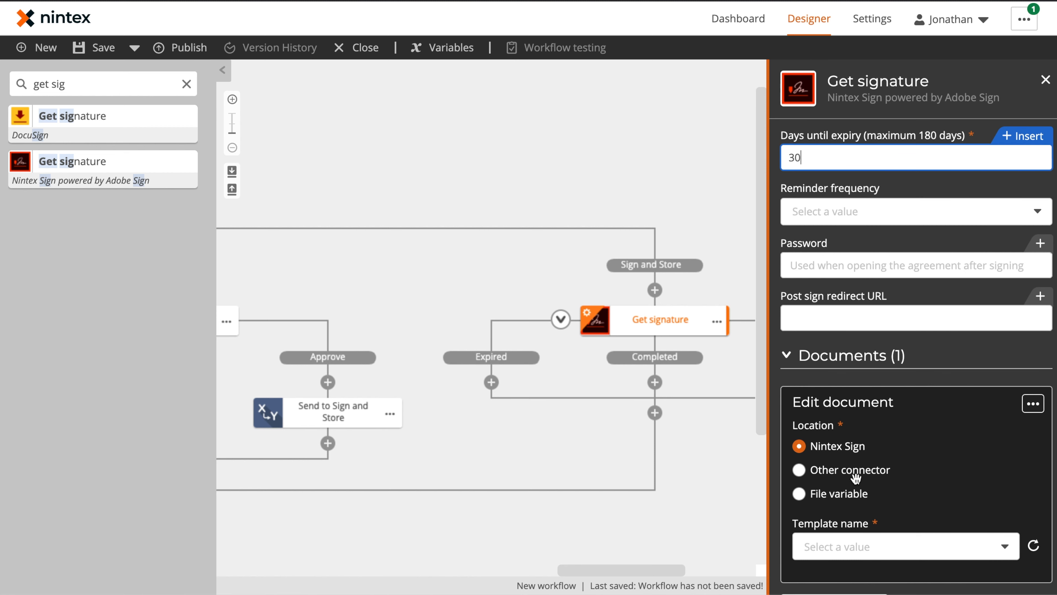
# Step: Use Mutual_NDA_template as the signature document template
pyautogui.scroll(2, 926, 434)
pyautogui.scroll(-5, 927, 433)
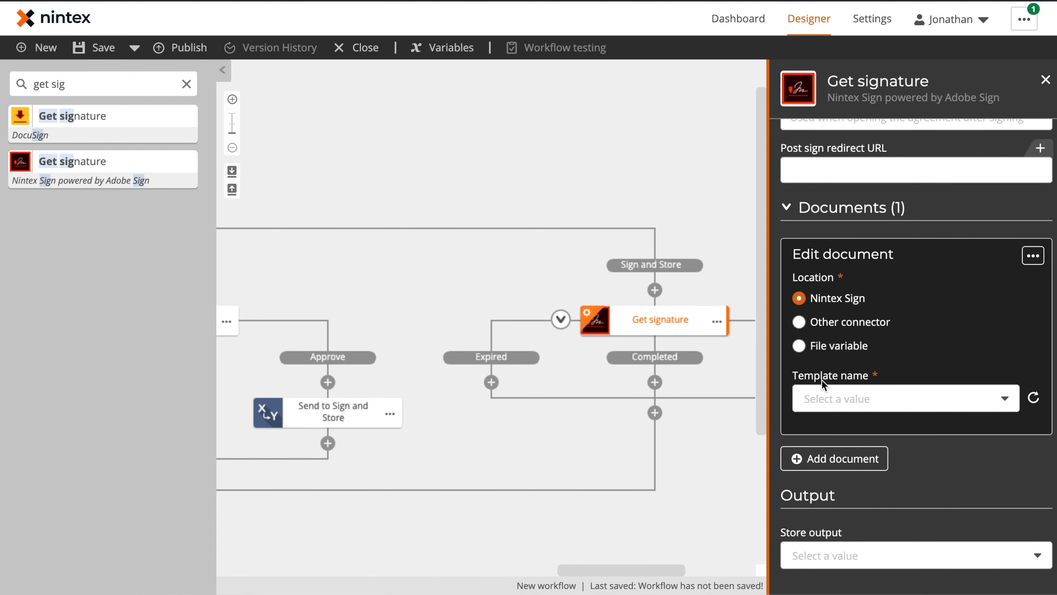
pyautogui.click(935, 399)
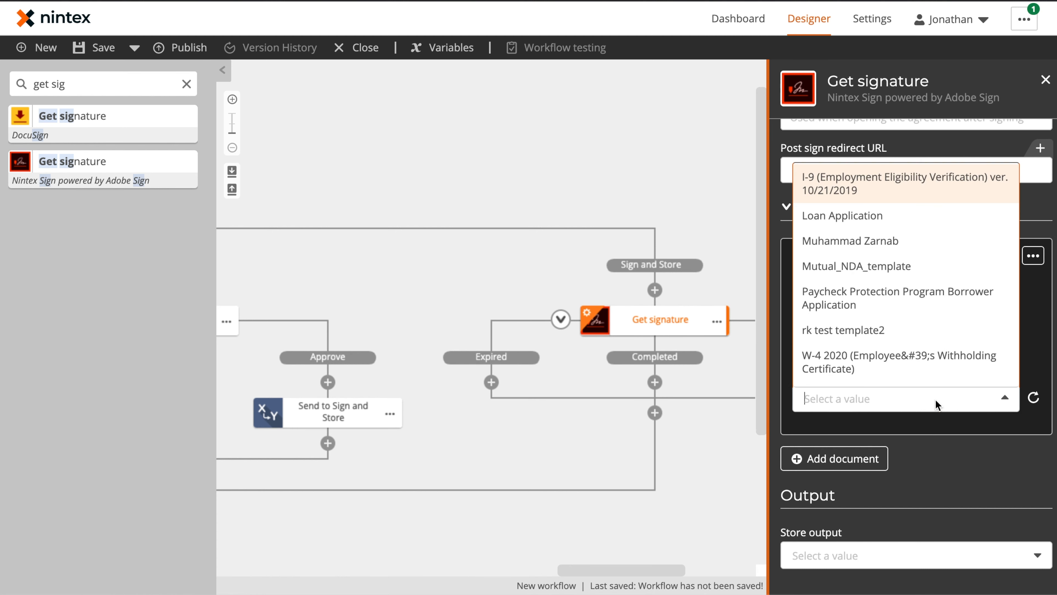
pyautogui.click(868, 267)
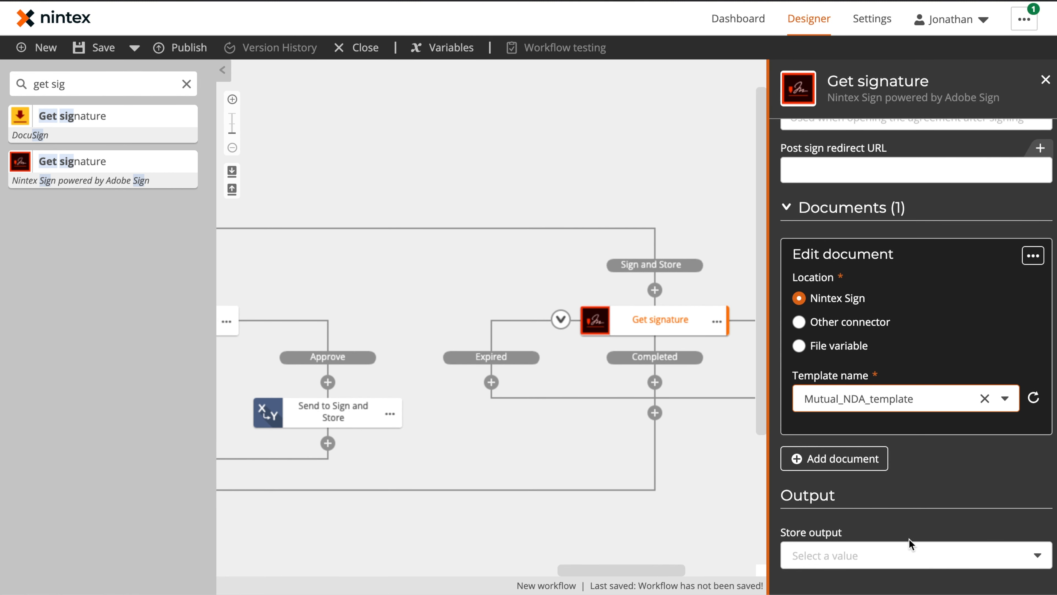
pyautogui.click(908, 539)
# Step: Store the Agreement URL and signed files outputs, saving the URL to a new Signed Agreement URL variable
pyautogui.click(884, 548)
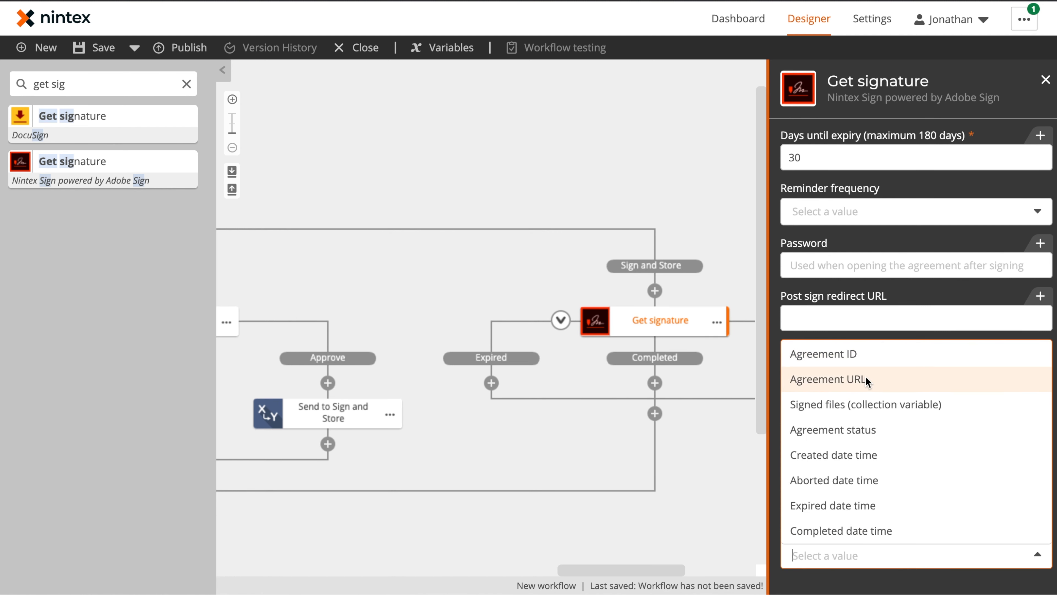
pyautogui.click(873, 377)
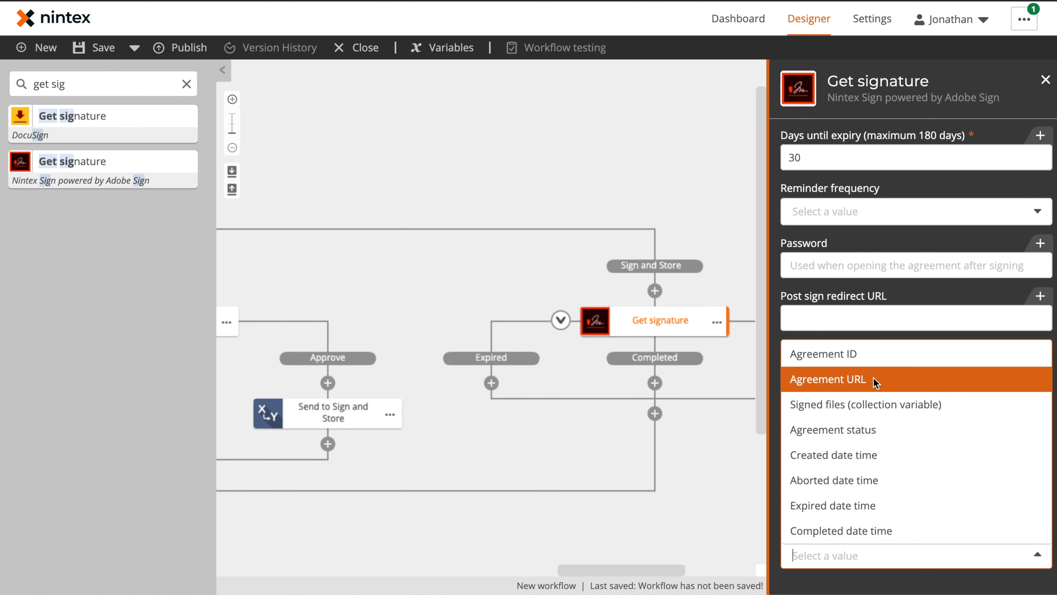
pyautogui.click(859, 563)
pyautogui.click(886, 410)
pyautogui.click(895, 502)
pyautogui.click(822, 281)
pyautogui.click(459, 187)
pyautogui.write('Signed Agreement URL')
pyautogui.click(609, 390)
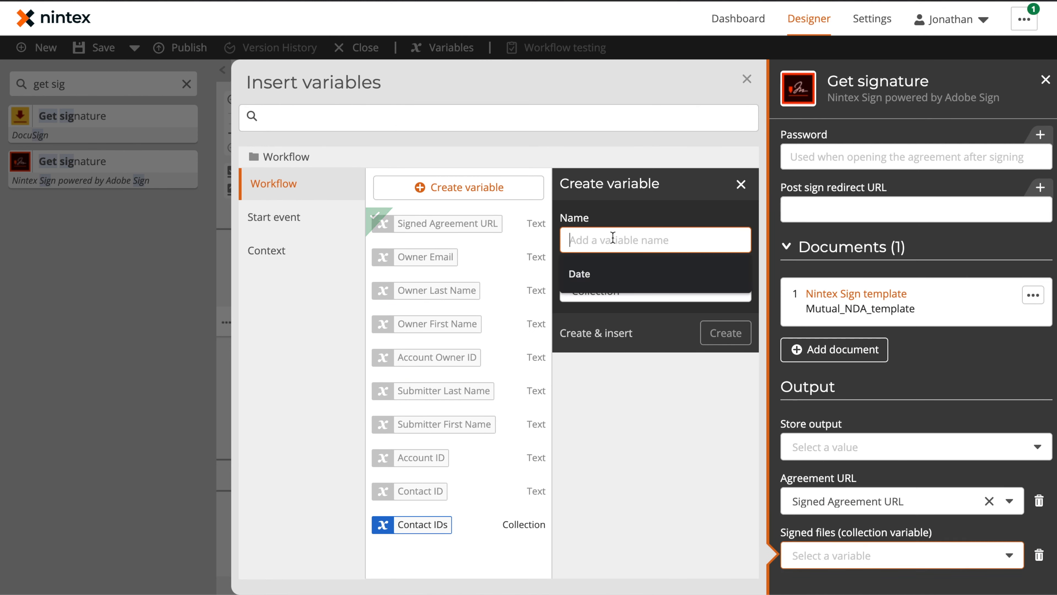
# Step: Save the signed files to a new Signed Files collection variable
pyautogui.write('Signed Files')
pyautogui.click(583, 333)
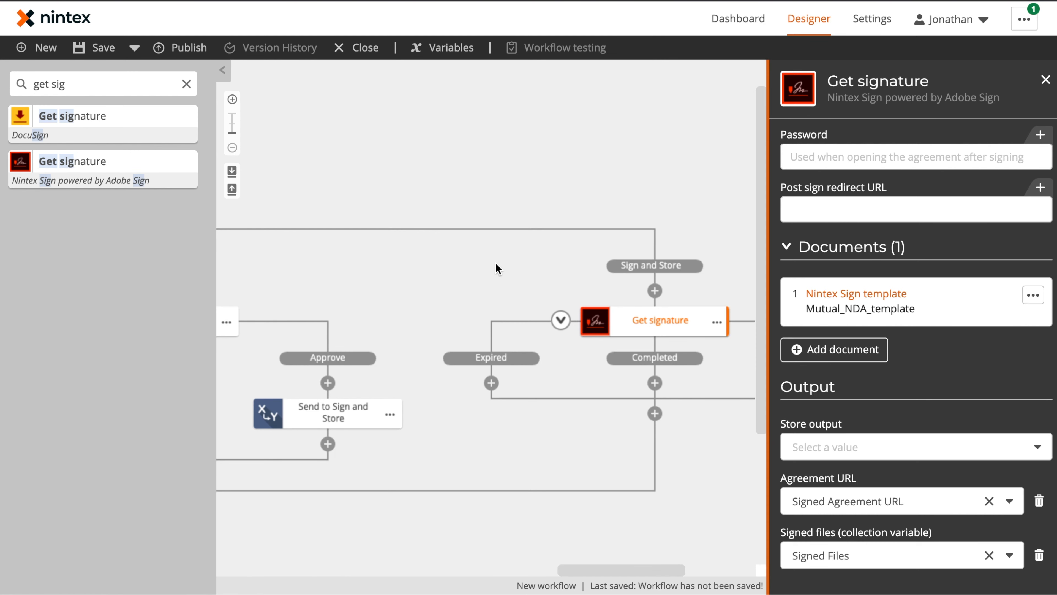
pyautogui.click(496, 263)
pyautogui.moveTo(710, 465)
pyautogui.mouseDown()
pyautogui.moveTo(696, 318)
pyautogui.moveTo(694, 333)
pyautogui.mouseUp()
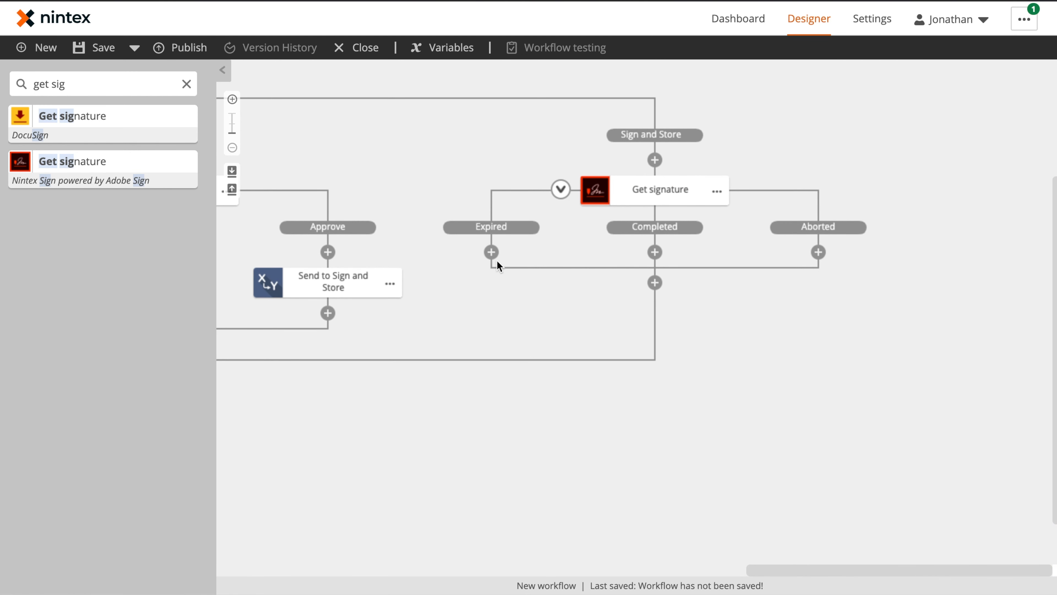
# Step: Add Send an email and Change stage steps to the Expired, Completed and Aborted branches, with two emails in Completed
pyautogui.click(190, 85)
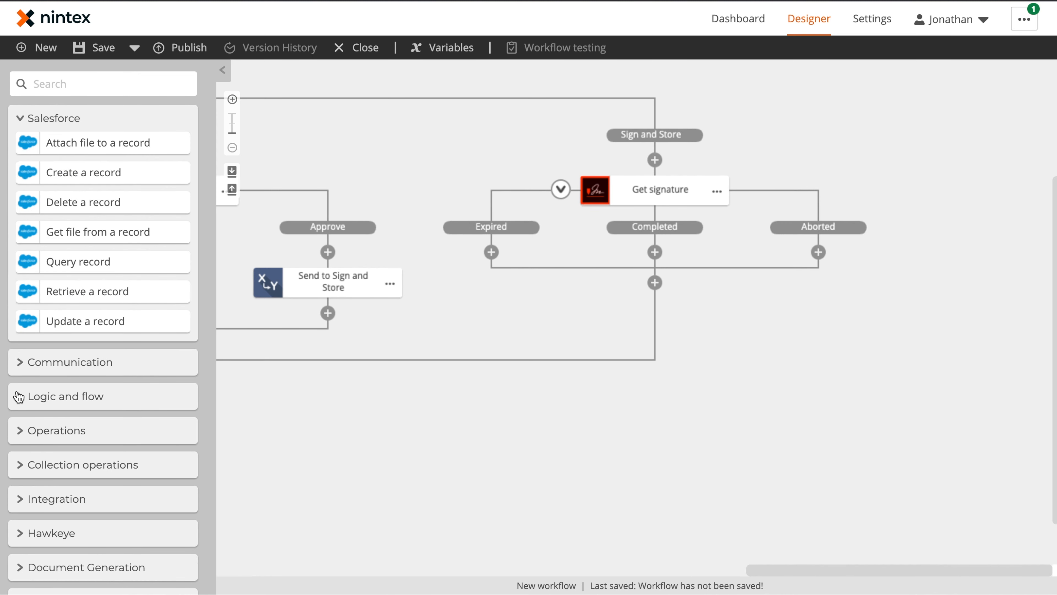
pyautogui.click(19, 397)
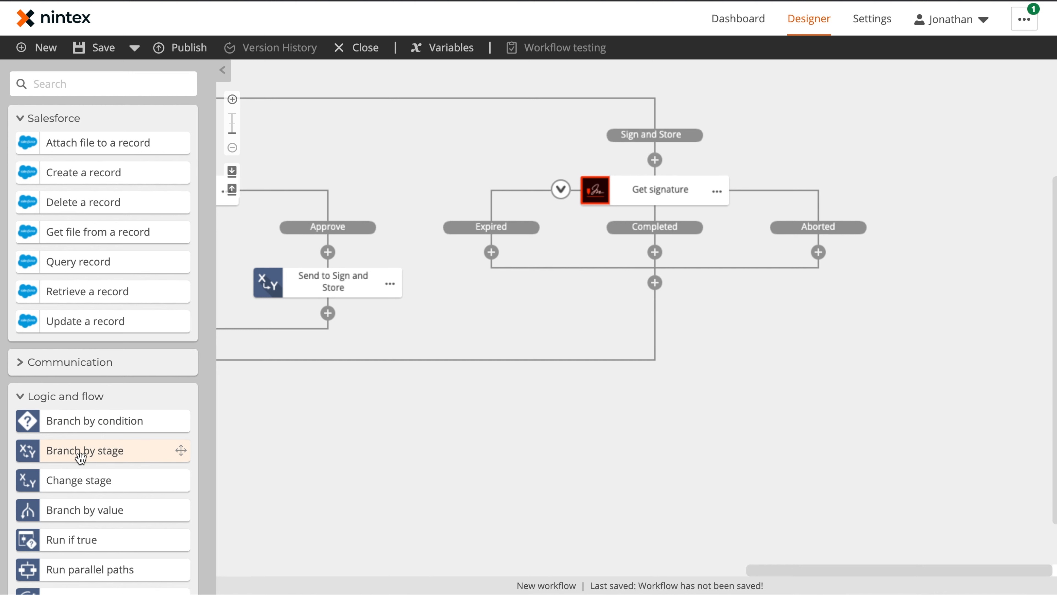
pyautogui.click(19, 363)
pyautogui.moveTo(80, 417); pyautogui.dragTo(685, 253)
pyautogui.moveTo(80, 417); pyautogui.dragTo(849, 253)
pyautogui.moveTo(78, 541); pyautogui.dragTo(522, 314)
pyautogui.click(595, 346)
pyautogui.click(635, 316)
pyautogui.click(700, 314)
pyautogui.click(863, 314)
pyautogui.moveTo(79, 416); pyautogui.dragTo(700, 313)
# Step: Add a Box Store a file step to the Completed branch
pyautogui.click(104, 85)
pyautogui.write('store a file')
pyautogui.moveTo(67, 207); pyautogui.dragTo(700, 375)
pyautogui.moveTo(799, 432); pyautogui.dragTo(753, 426)
# Step: Address the Expired email to the file creator with subject 'Signed Period Expired' and the pasted expiry message
pyautogui.click(491, 281)
pyautogui.click(1040, 129)
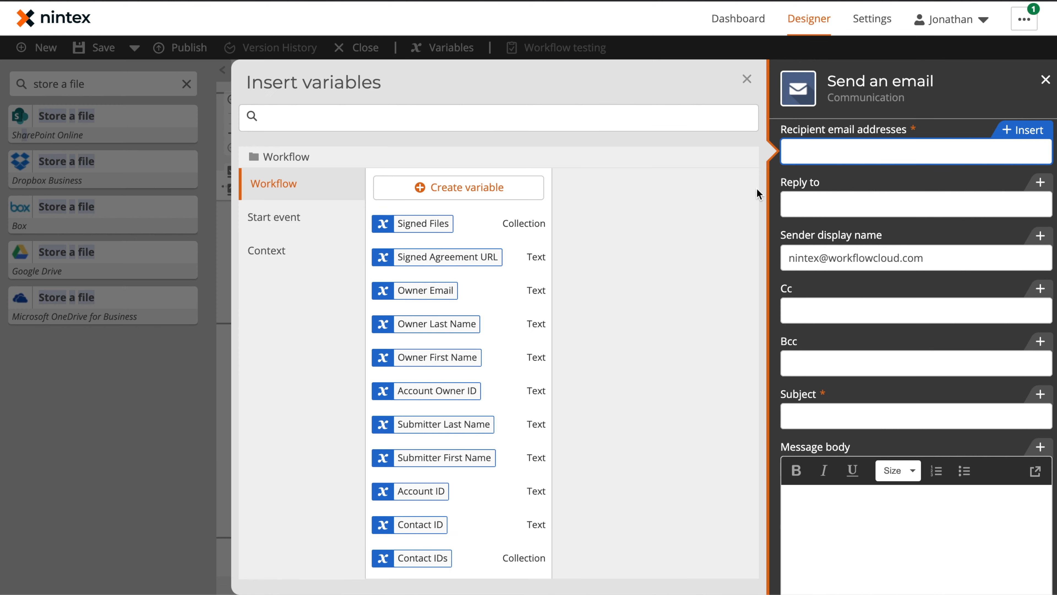
pyautogui.click(277, 217)
pyautogui.click(437, 352)
pyautogui.click(860, 415)
pyautogui.write('Signed Period Expired')
pyautogui.click(831, 501)
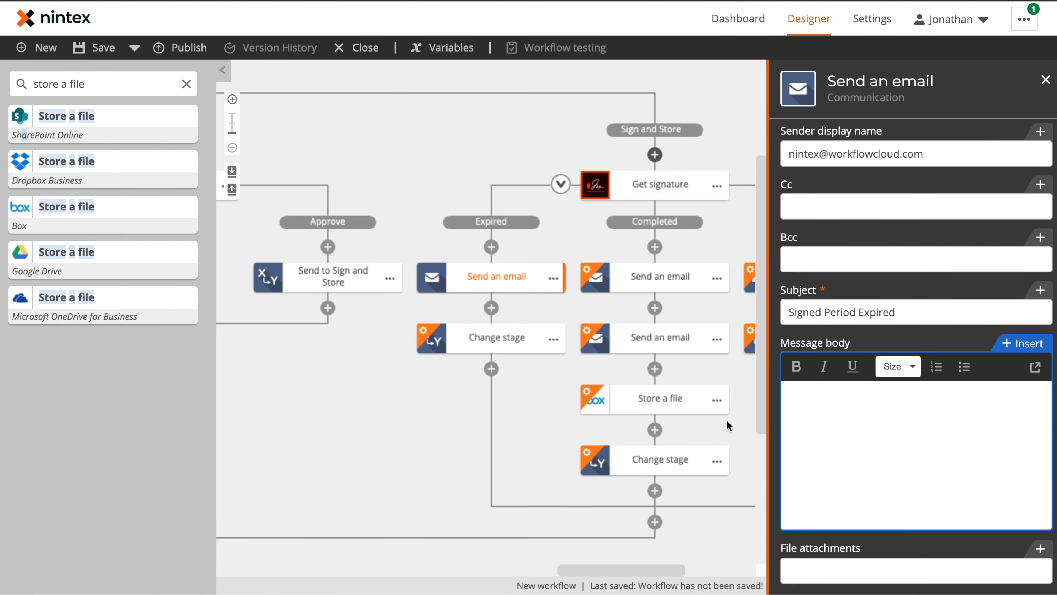
pyautogui.press('super+v')
pyautogui.scroll(2, 852, 393)
pyautogui.scroll(-2, 852, 393)
# Step: Address the first Completed email to the file creator, signed 'Thank you' / 'Safalo Administration'
pyautogui.click(661, 276)
pyautogui.click(1040, 129)
pyautogui.click(276, 215)
pyautogui.click(436, 350)
pyautogui.click(920, 420)
pyautogui.write('Thank you')
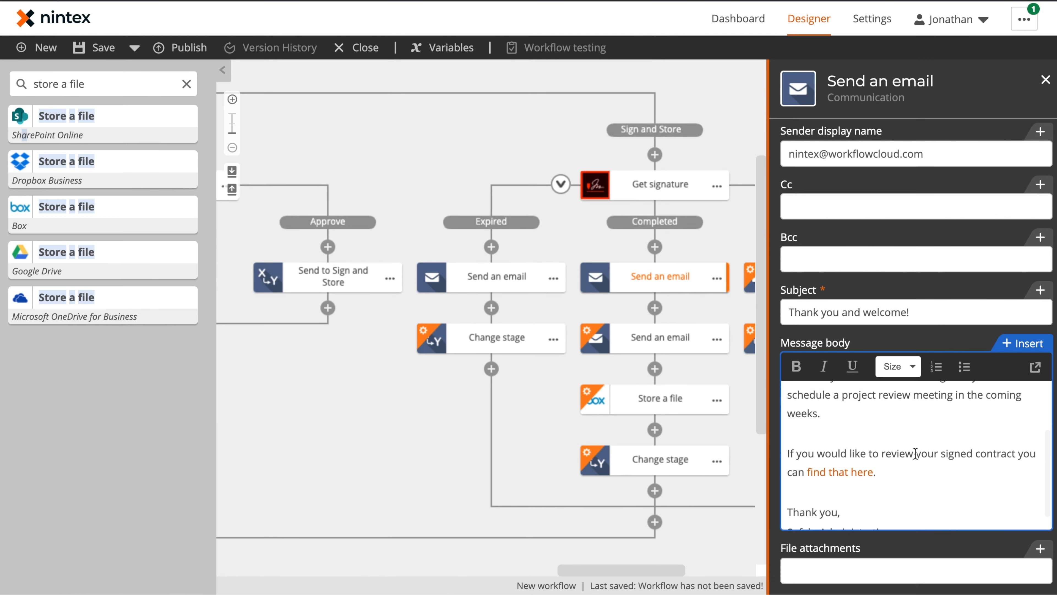
pyautogui.hotkey('shift', 'Return')
pyautogui.write('Safalo Administration')
# Step: Send the second Completed email to the Owner Email with subject of creator's display name plus 'Contract Signed'
pyautogui.click(682, 342)
pyautogui.click(1015, 133)
pyautogui.click(524, 291)
pyautogui.click(866, 420)
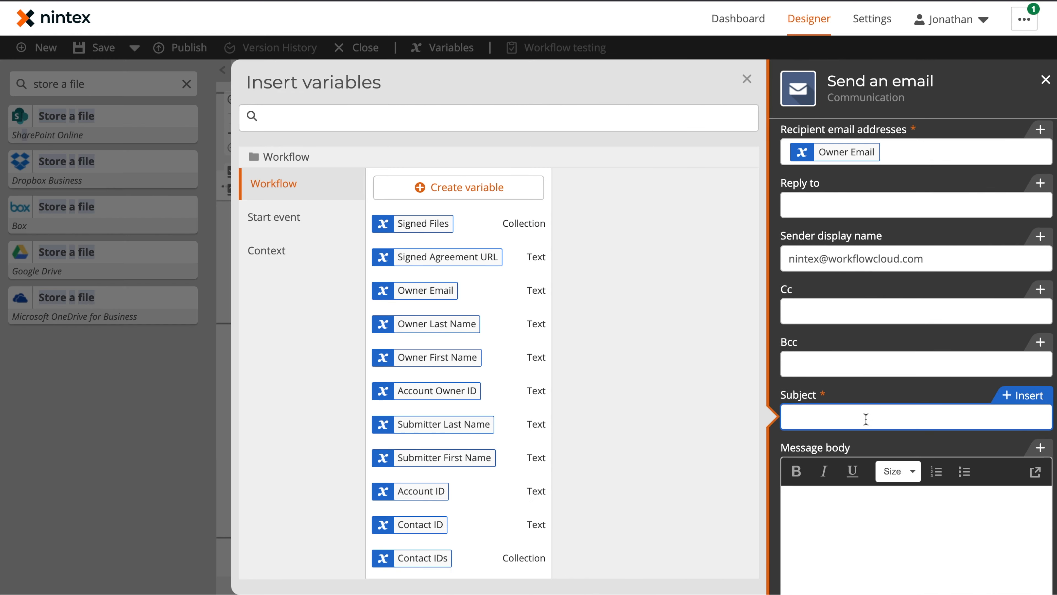
pyautogui.click(292, 218)
pyautogui.click(527, 197)
pyautogui.write('Contract Signed')
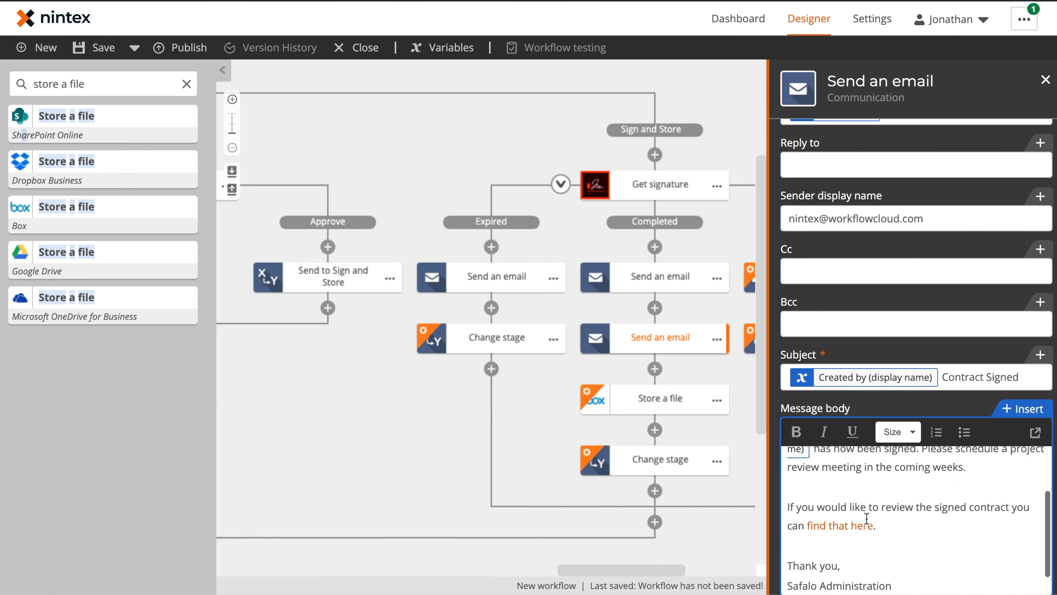
pyautogui.click(811, 455)
# Step: Address the Aborted email to the file creator, subject 'Signed Period Aborted', message saying it 'has been aborted'
pyautogui.click(880, 277)
pyautogui.click(926, 309)
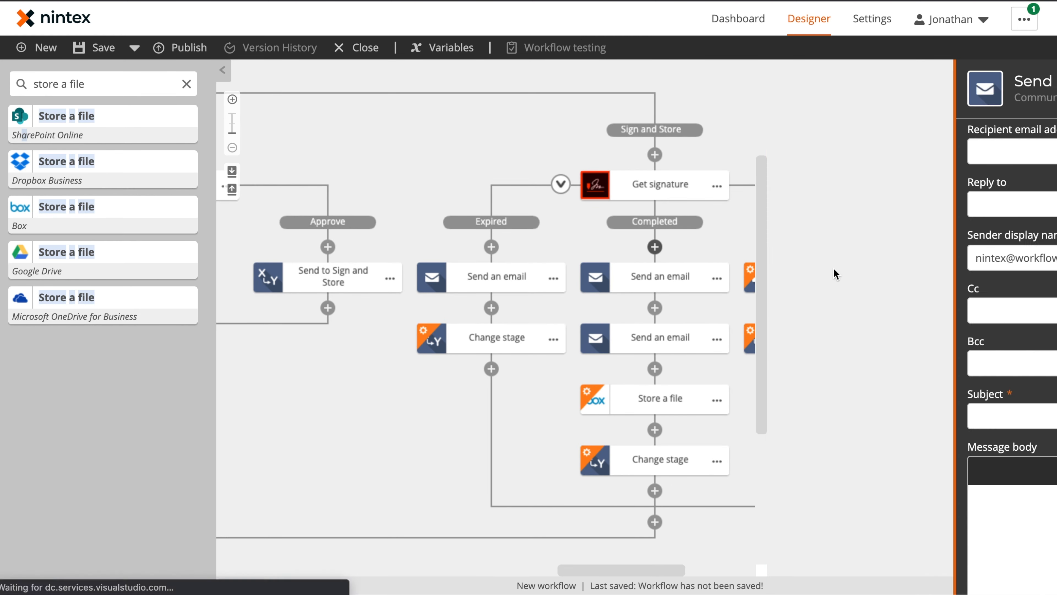
pyautogui.click(916, 152)
pyautogui.click(1022, 130)
pyautogui.click(292, 218)
pyautogui.click(437, 352)
pyautogui.click(856, 396)
pyautogui.write('Signed Period Aborted')
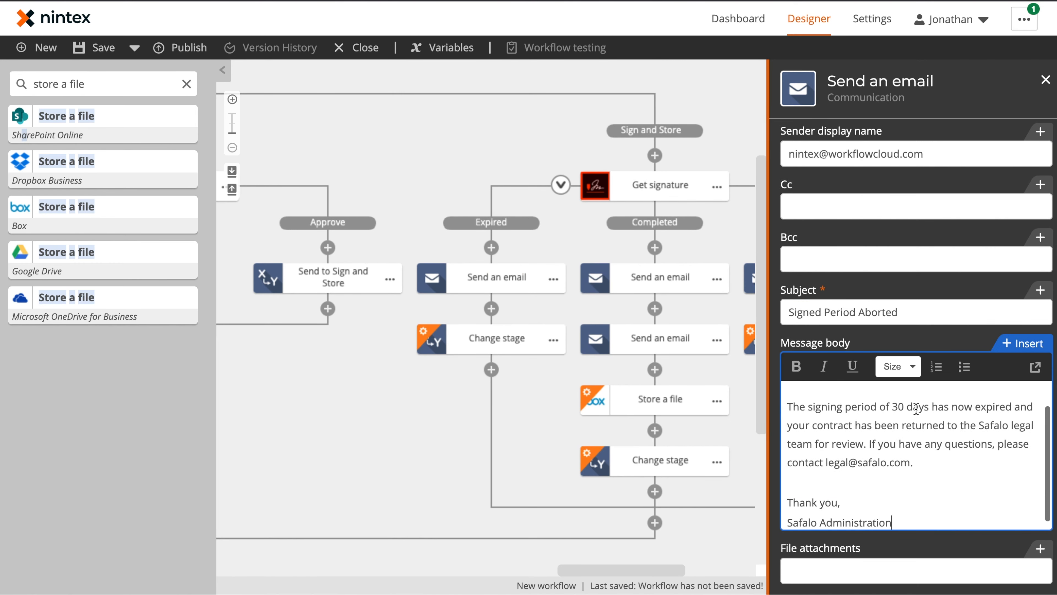
pyautogui.moveTo(879, 406); pyautogui.dragTo(1012, 407)
pyautogui.write('has been aborted and your')
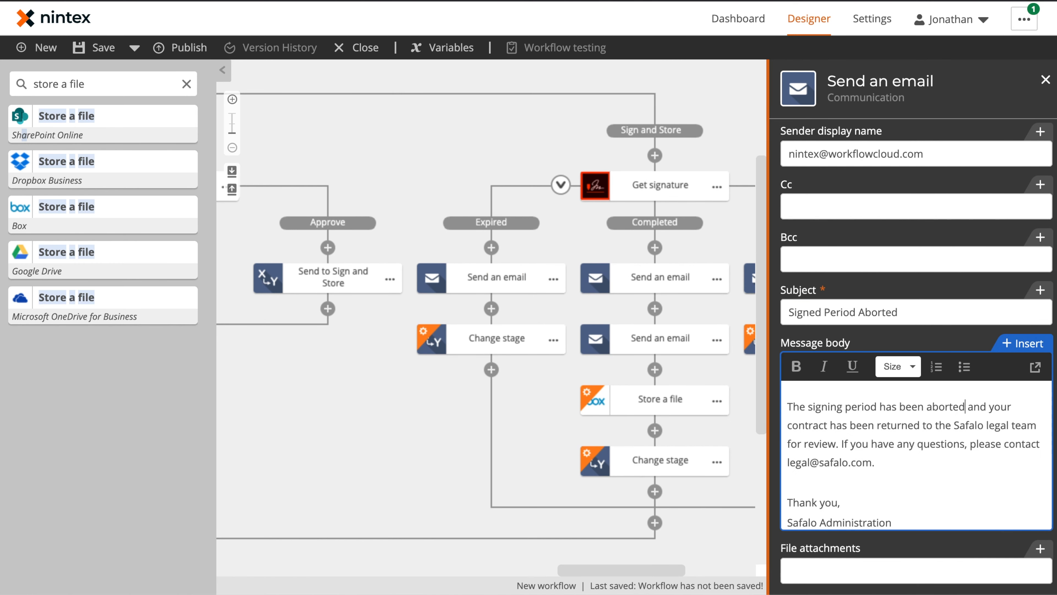
# Step: Set a stage change step's next stage to Exit
pyautogui.click(1045, 80)
pyautogui.click(880, 340)
pyautogui.click(927, 371)
pyautogui.click(879, 153)
pyautogui.click(854, 305)
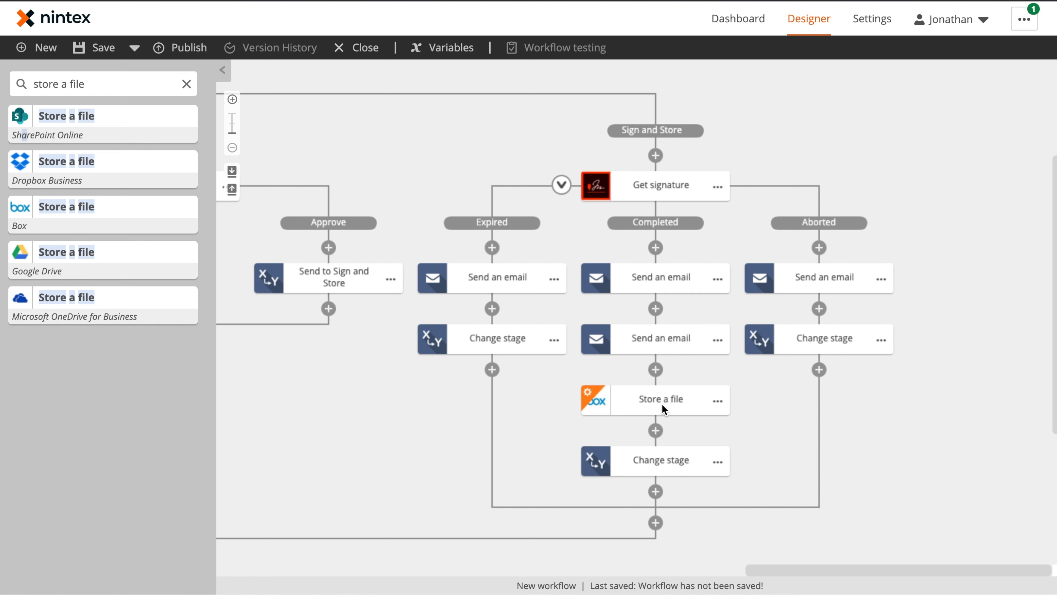
# Step: Store Signed Files in folder /Contracts/ plus Workflow instance ID, with Overwrite file set to Yes
pyautogui.click(663, 403)
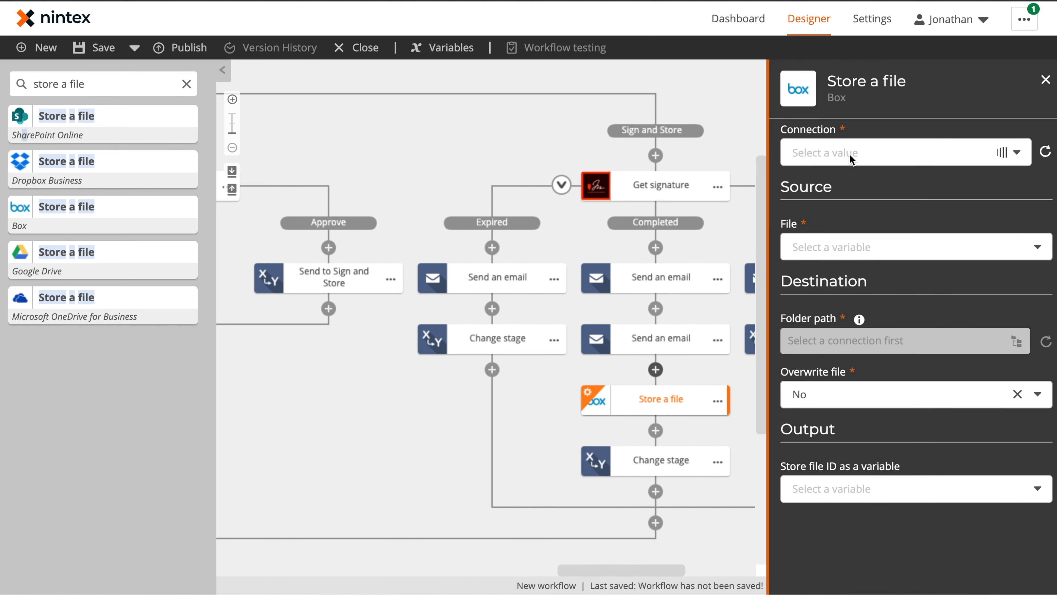
pyautogui.click(888, 253)
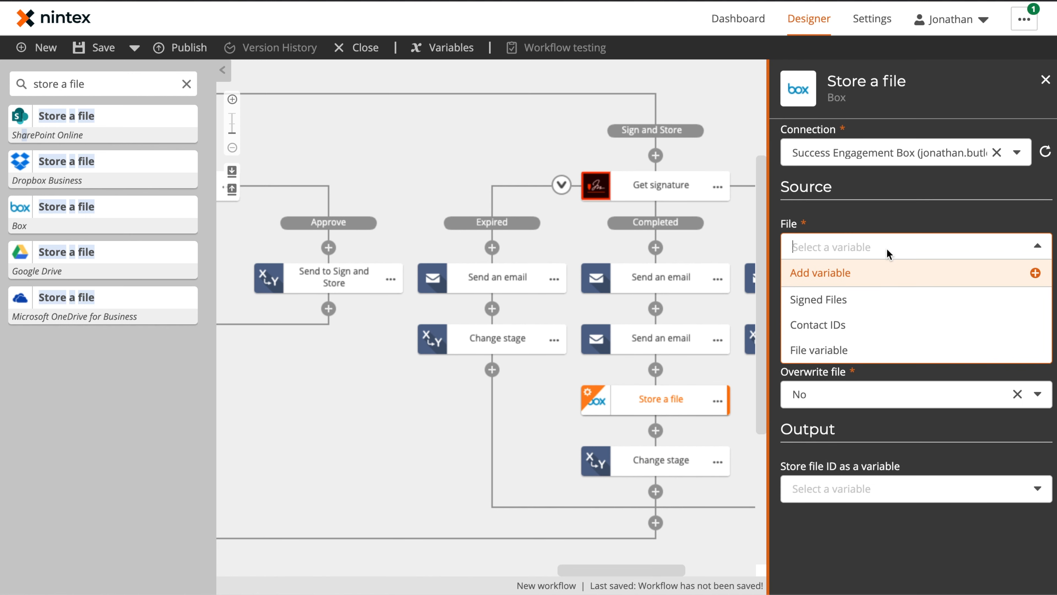
pyautogui.click(879, 306)
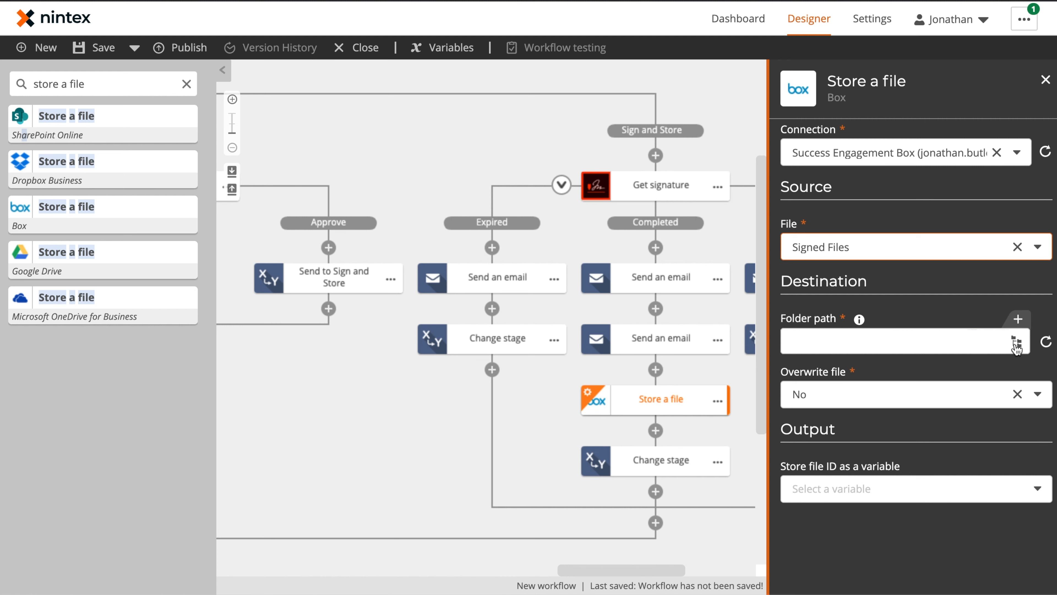
pyautogui.click(969, 347)
pyautogui.write('/co')
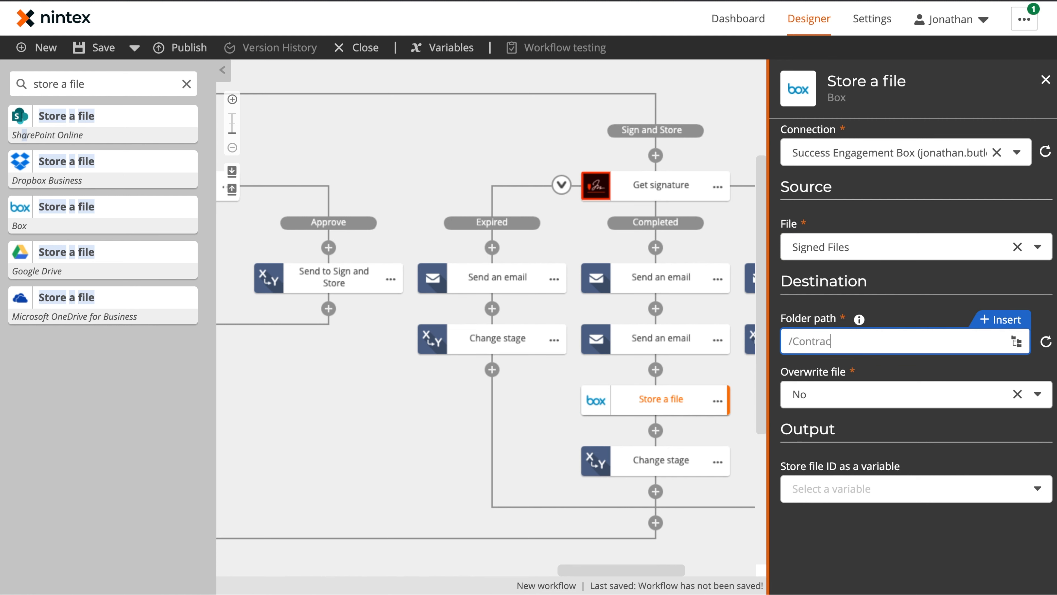
pyautogui.click(1010, 326)
pyautogui.click(284, 251)
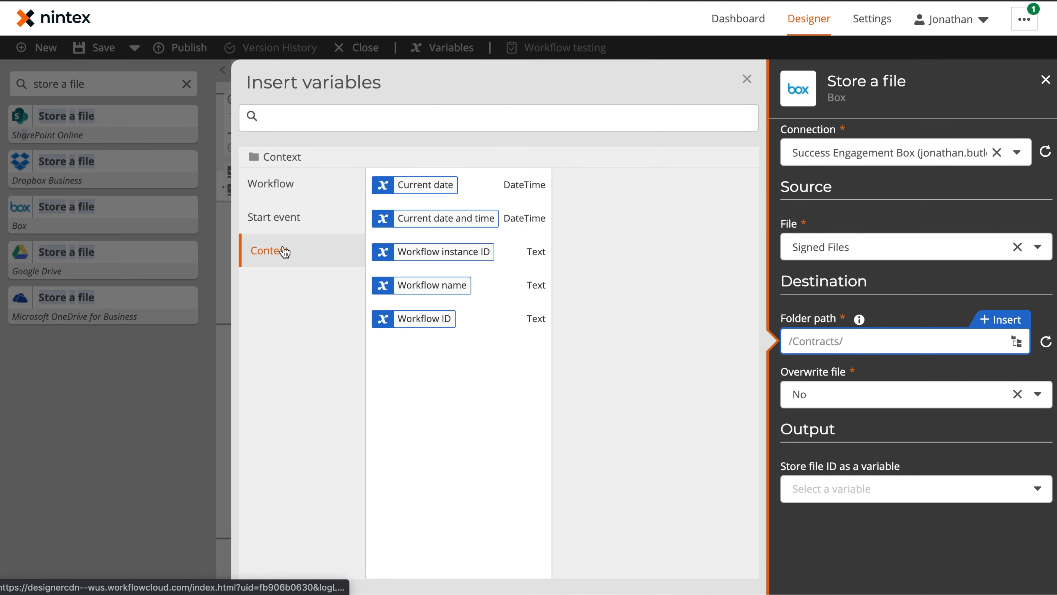
pyautogui.click(522, 255)
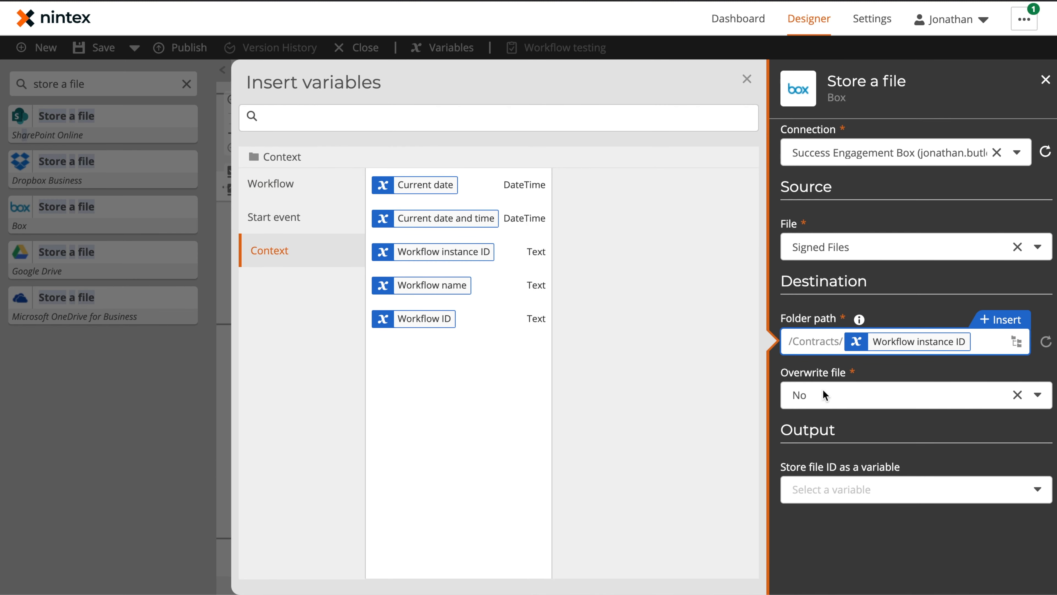
pyautogui.click(953, 396)
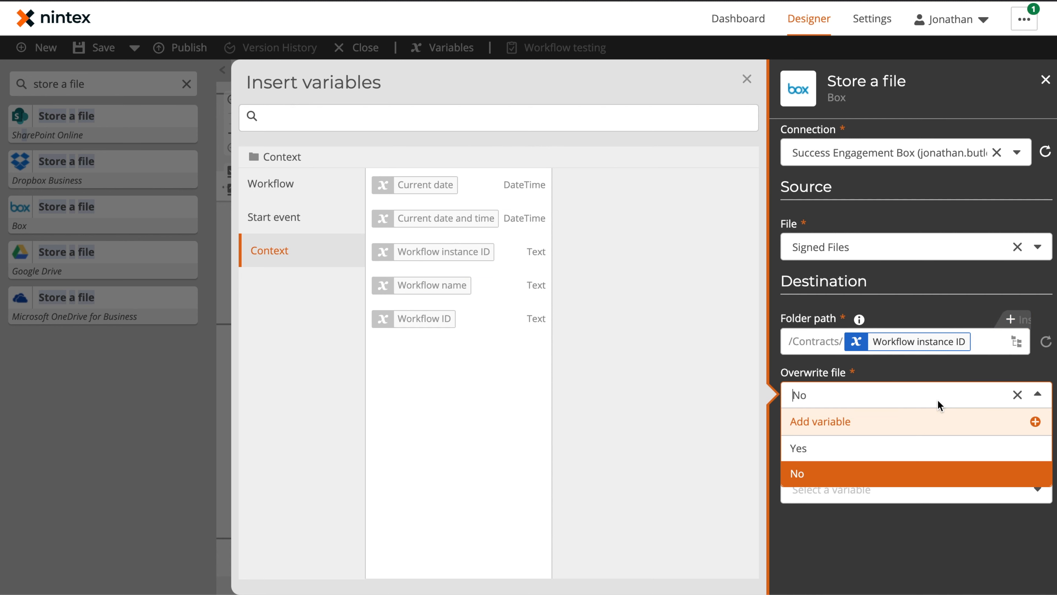
pyautogui.click(874, 446)
pyautogui.click(744, 82)
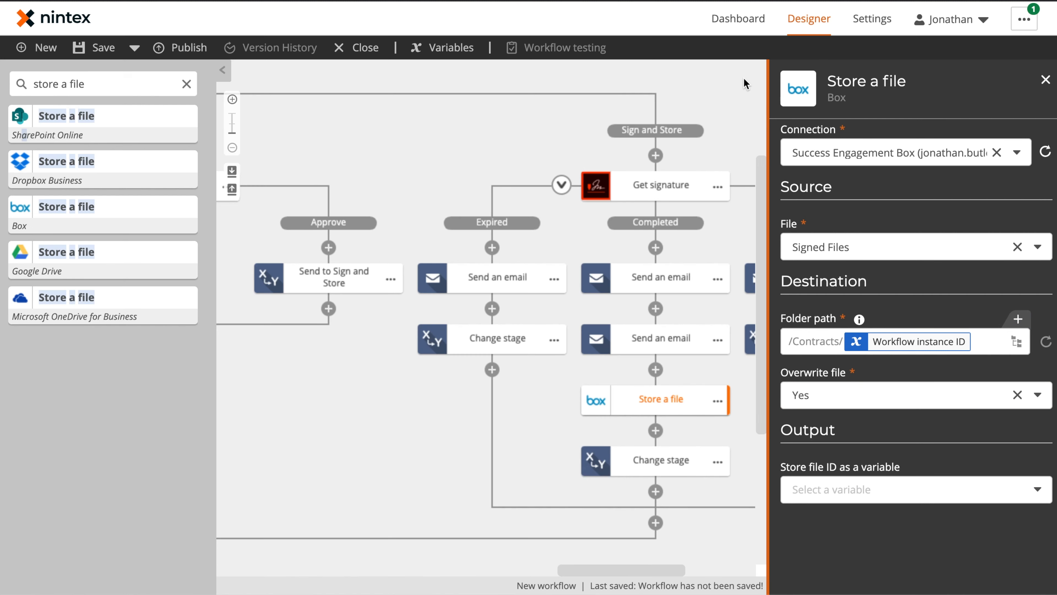
pyautogui.click(598, 416)
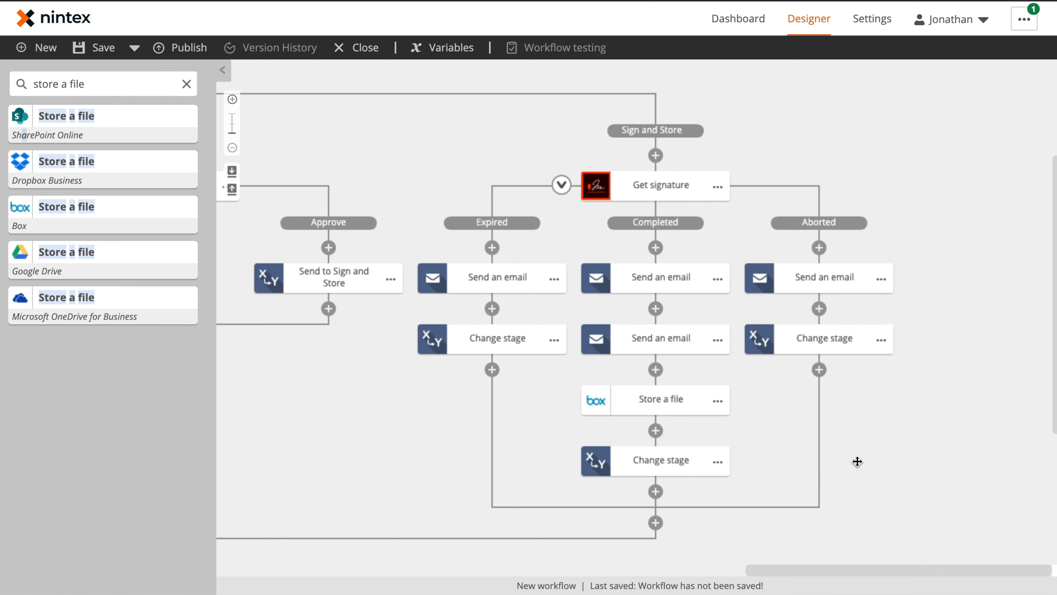
# Step: Move the Completed stage change below the branch merge and delete the Expired and Aborted stage changes
pyautogui.moveTo(858, 461); pyautogui.dragTo(793, 376)
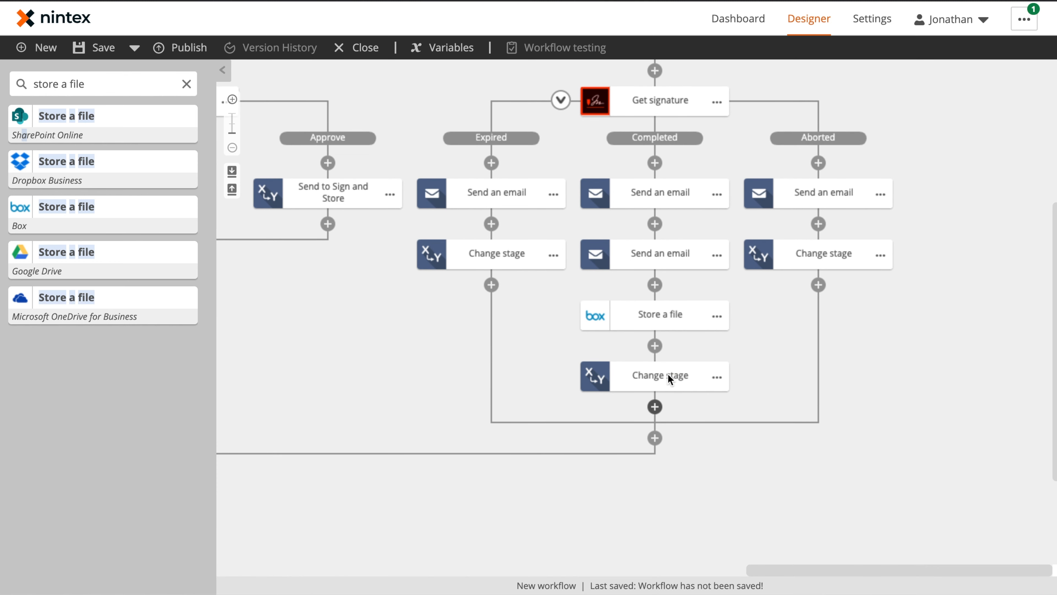
pyautogui.moveTo(656, 391); pyautogui.dragTo(655, 437)
pyautogui.click(555, 294)
pyautogui.click(592, 386)
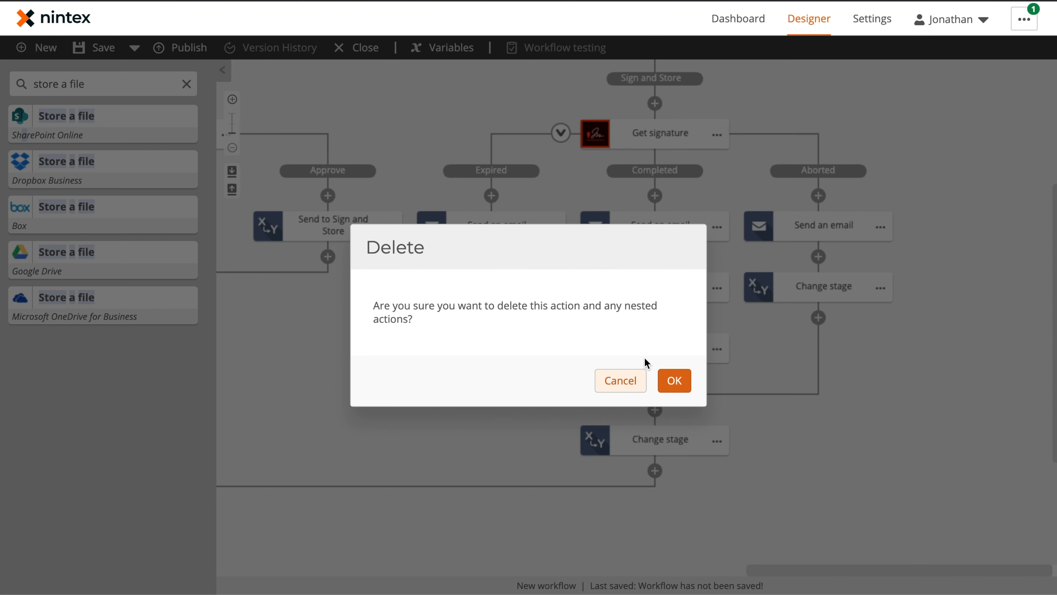
pyautogui.click(675, 380)
pyautogui.click(880, 288)
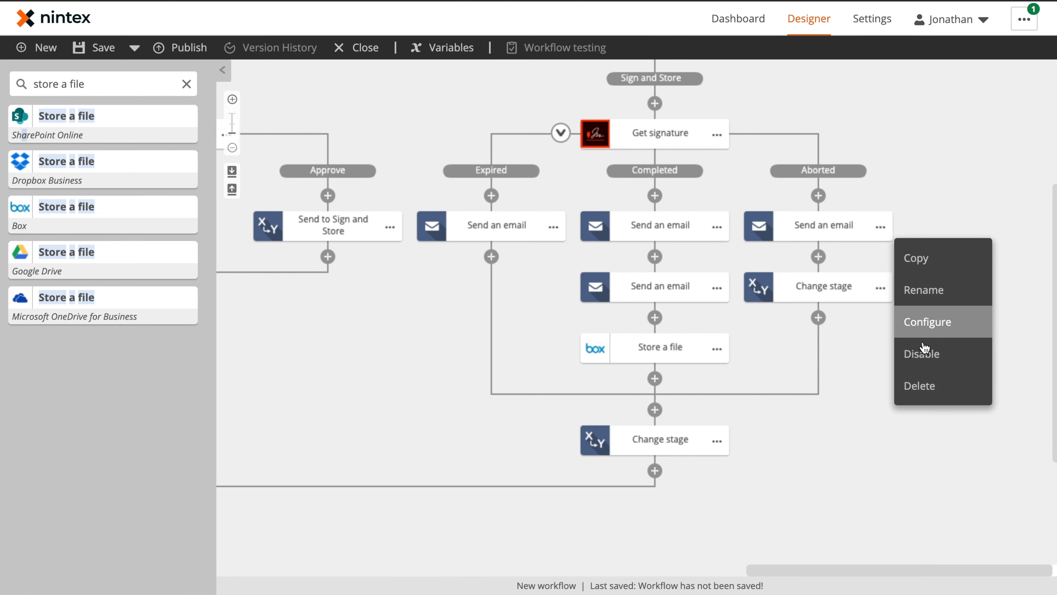
pyautogui.click(928, 384)
pyautogui.click(675, 380)
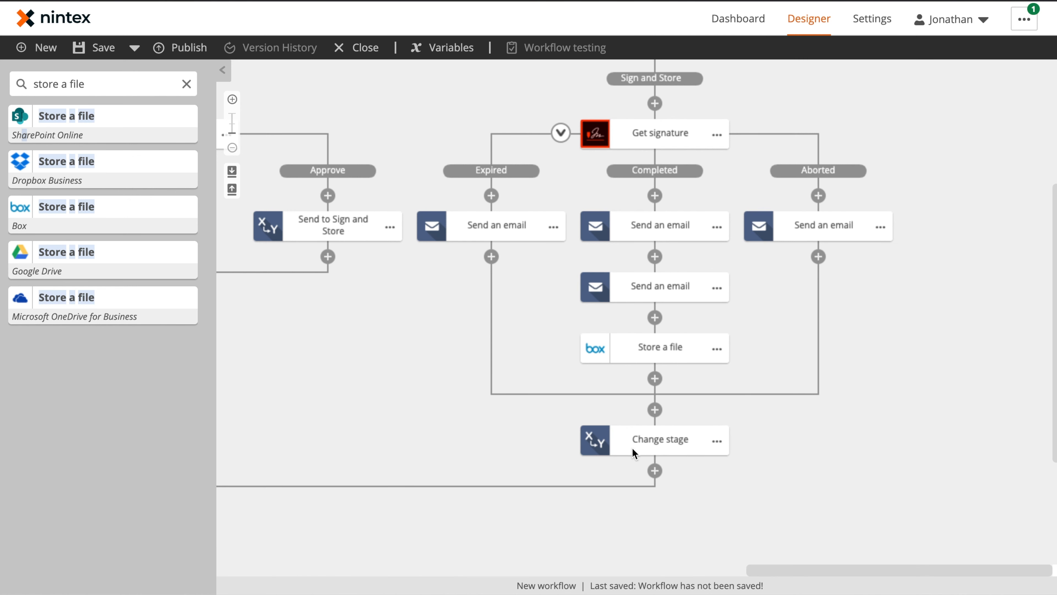
# Step: Rename the remaining stage change step to 'Exit Change State'
pyautogui.click(661, 446)
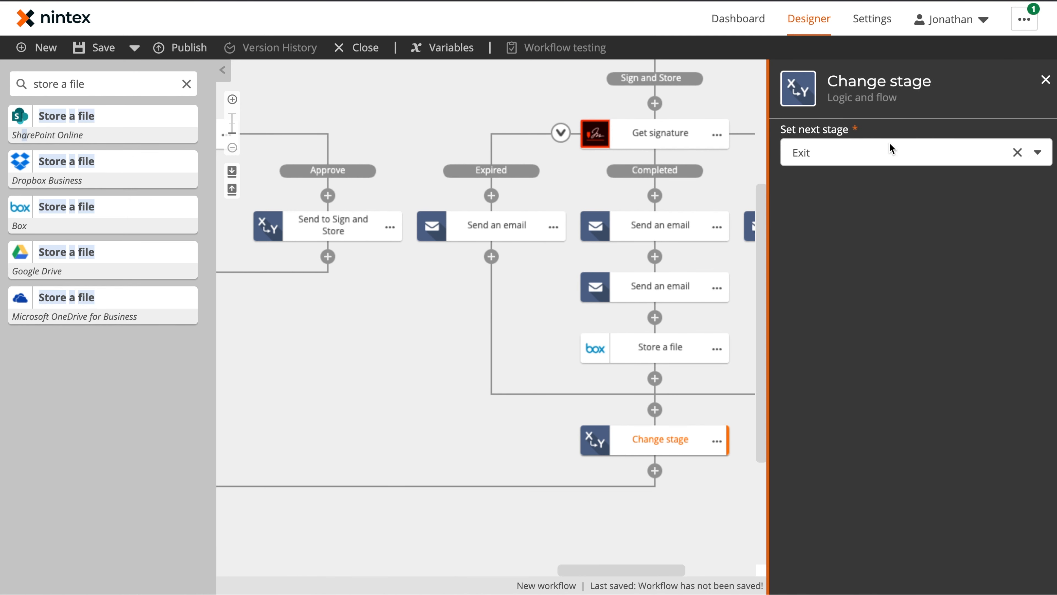
pyautogui.click(716, 441)
pyautogui.click(747, 440)
pyautogui.write('Exit Chage S')
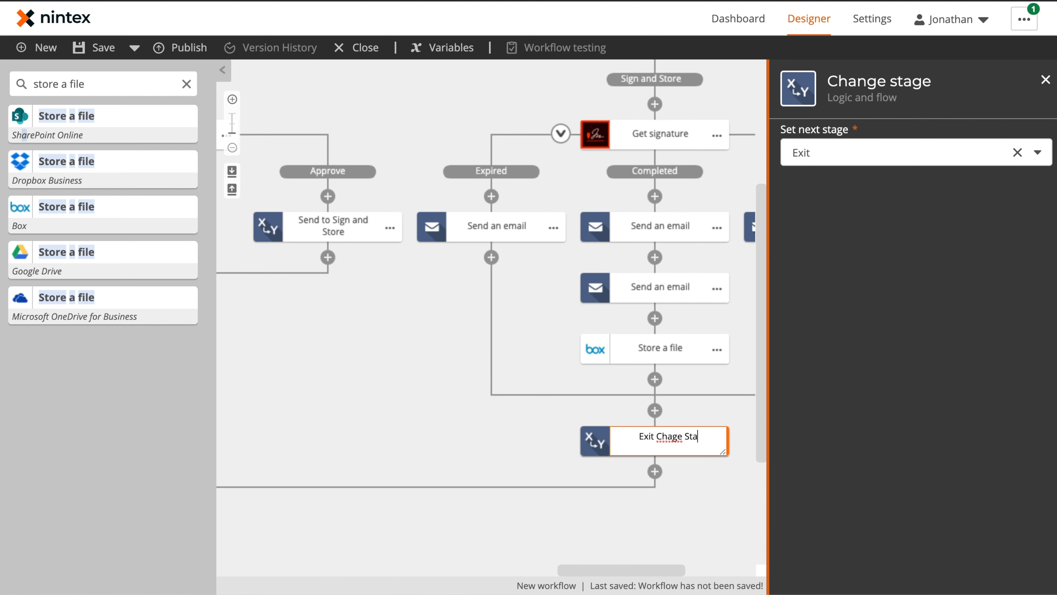
pyautogui.press('BackSpace')
pyautogui.press('BackSpace')
pyautogui.press('BackSpace')
pyautogui.press('BackSpace')
pyautogui.write('nge State')
pyautogui.click(516, 434)
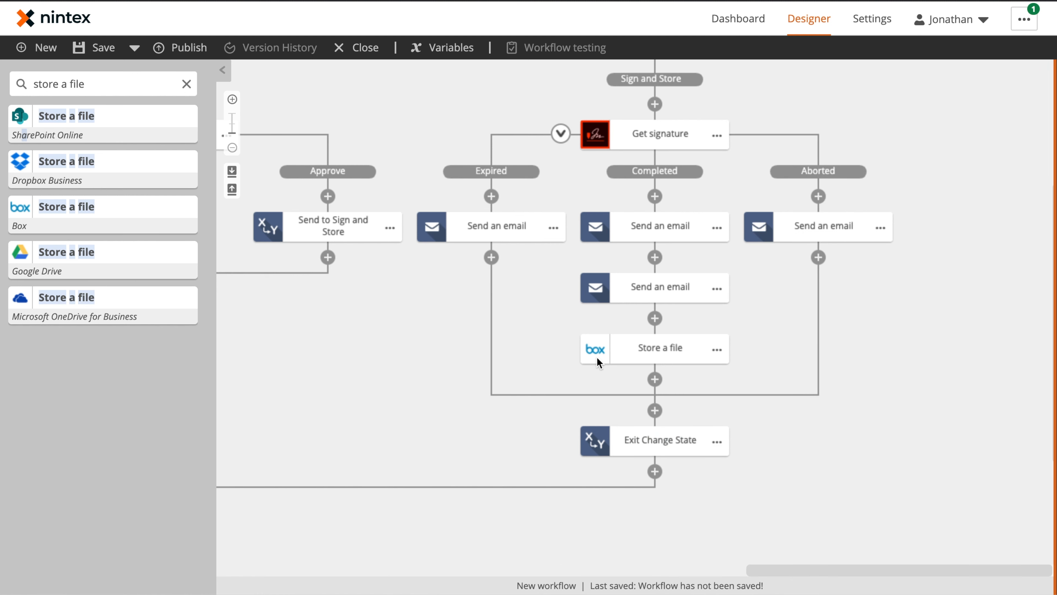
# Step: Rename the Expired branch email step to 'Expired Email'
pyautogui.click(553, 228)
pyautogui.click(585, 230)
pyautogui.press('Right')
pyautogui.press('BackSpace')
pyautogui.press('BackSpace')
pyautogui.press('BackSpace')
pyautogui.press('BackSpace')
pyautogui.press('BackSpace')
pyautogui.press('BackSpace')
pyautogui.press('BackSpace')
pyautogui.write('Expired Email')
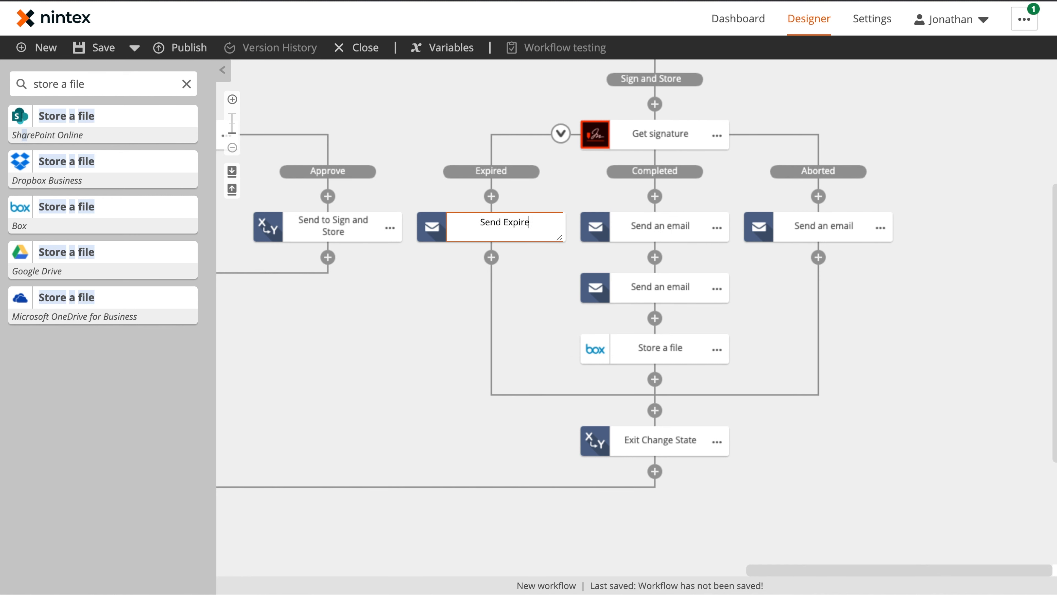